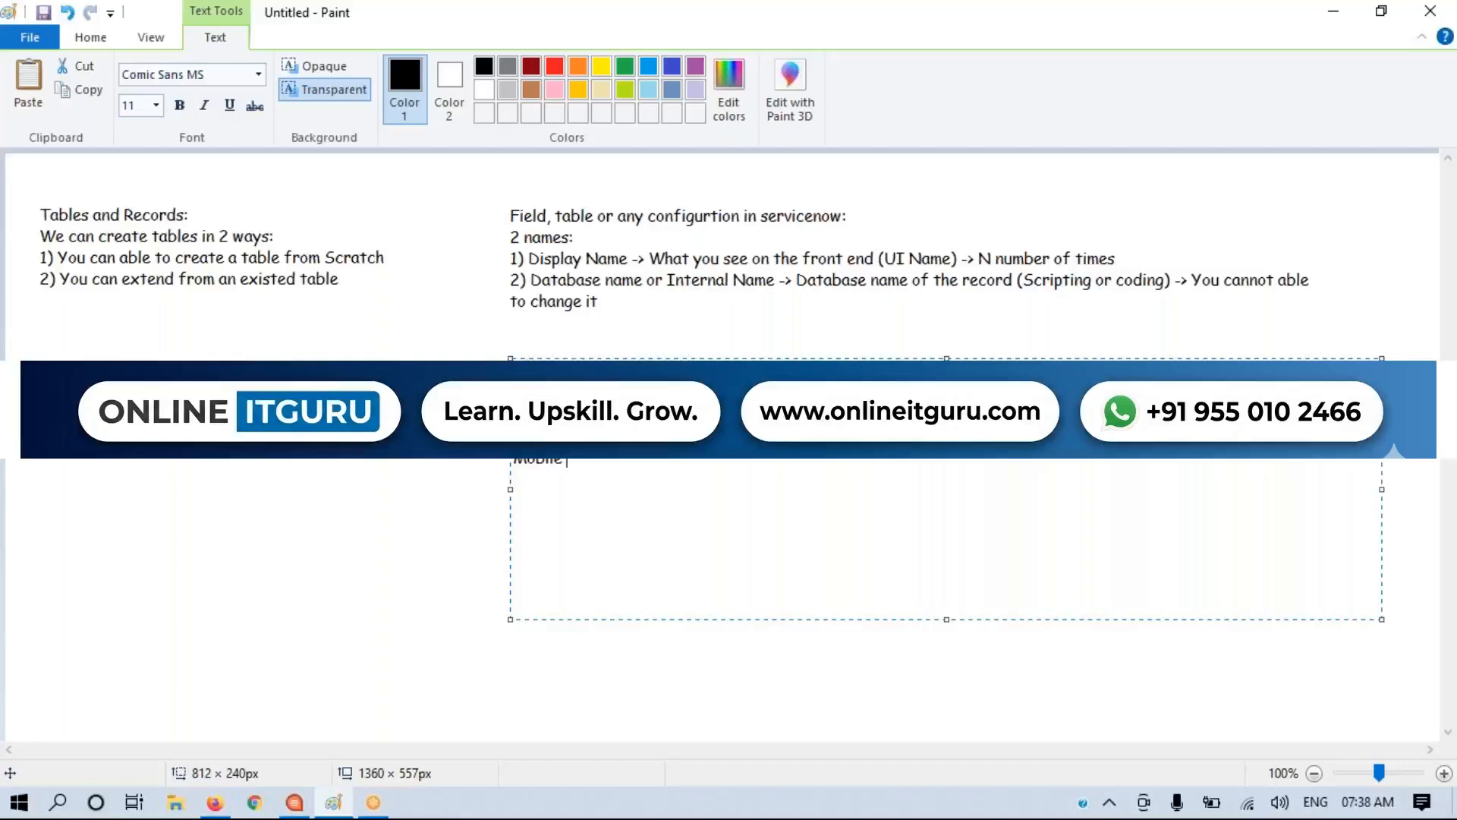
# Step: Add the example label "First second third fourth" and its database name "u_first_second_third_fourth" to the text notes on the canvas
pyautogui.write('First second third fourth')
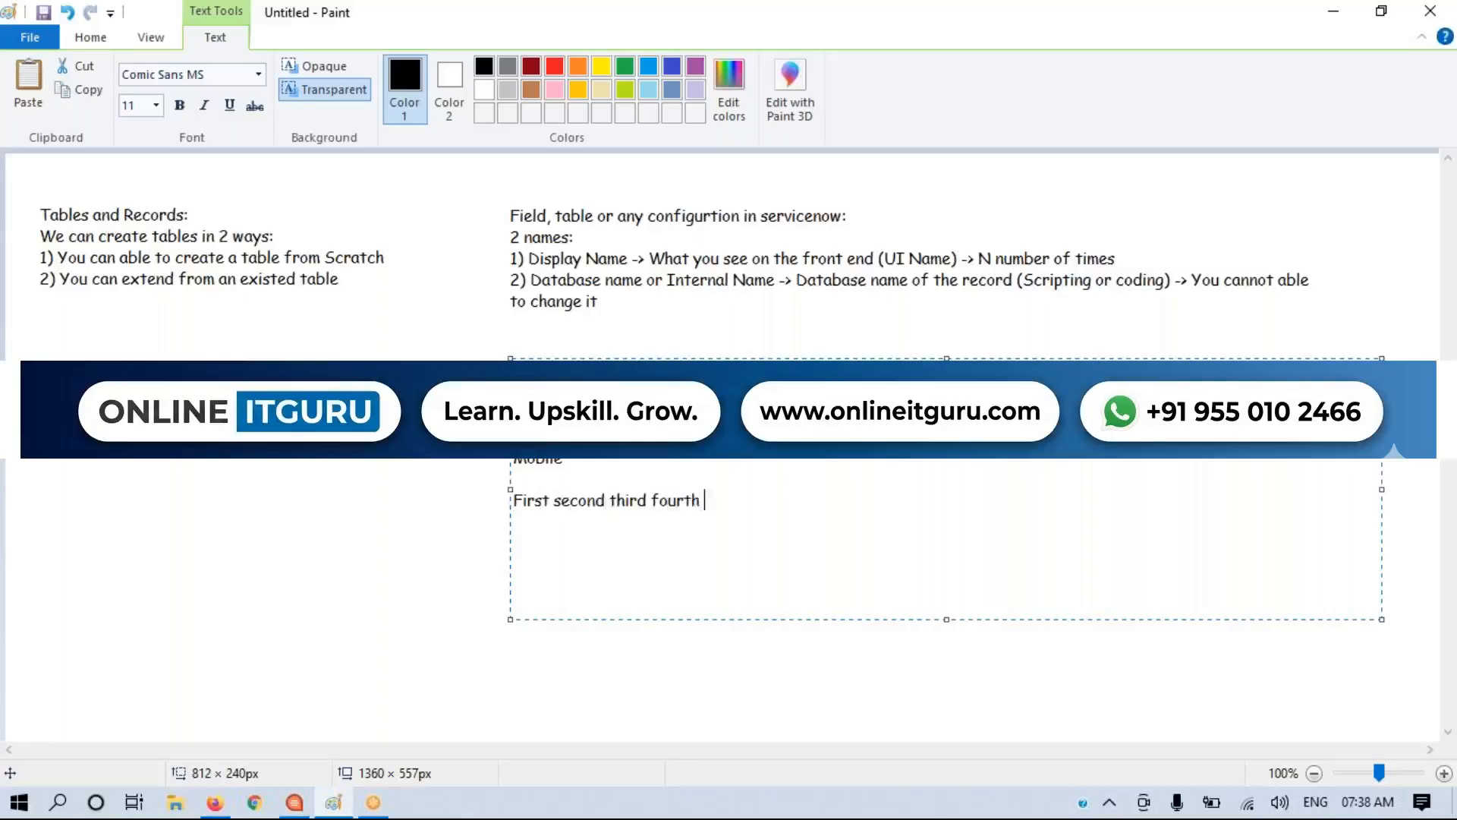
pyautogui.press('Return')
pyautogui.write('u_first_second_third_fourth')
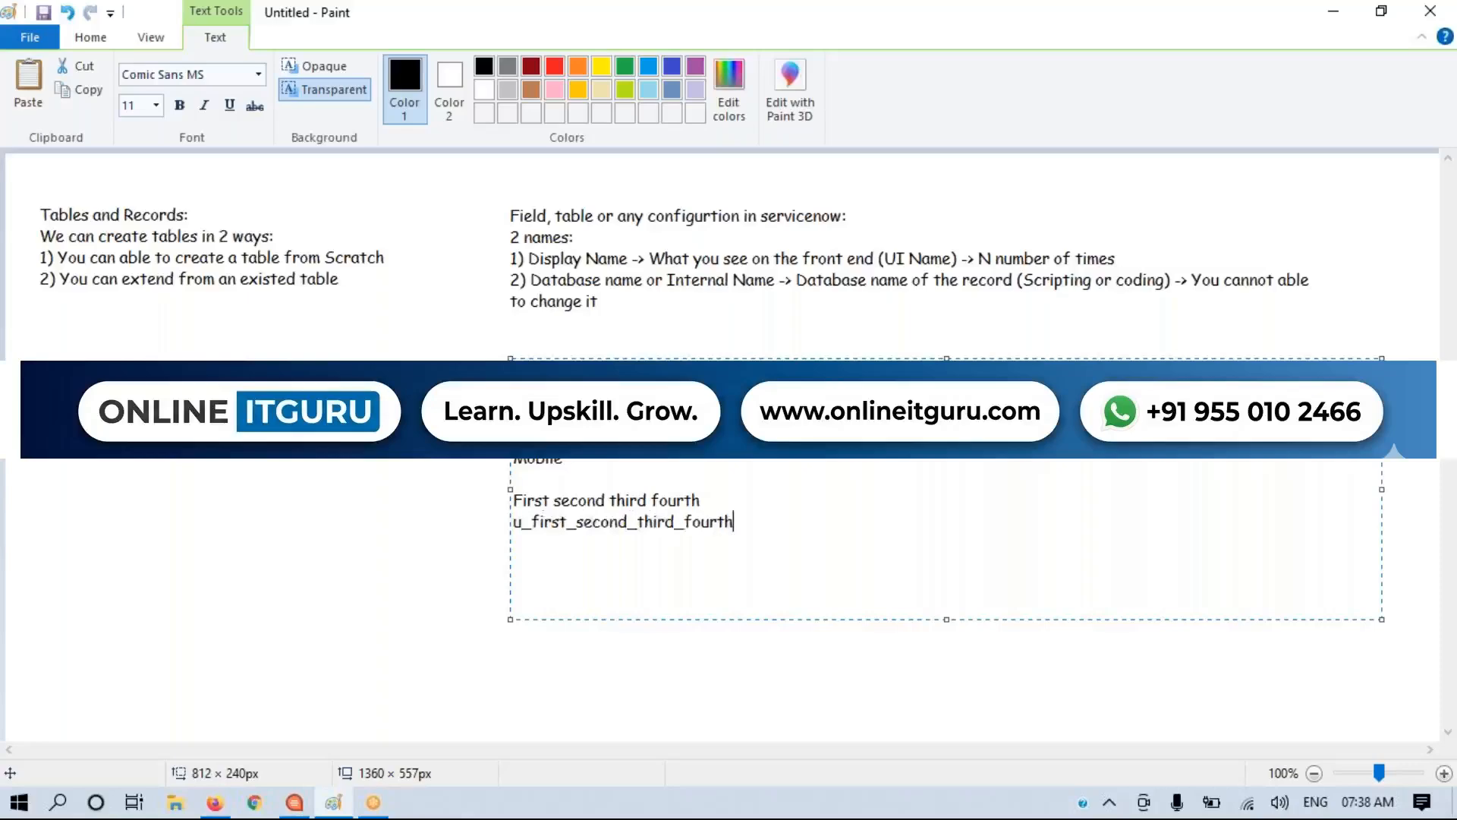
pyautogui.moveTo(550, 501); pyautogui.dragTo(722, 504)
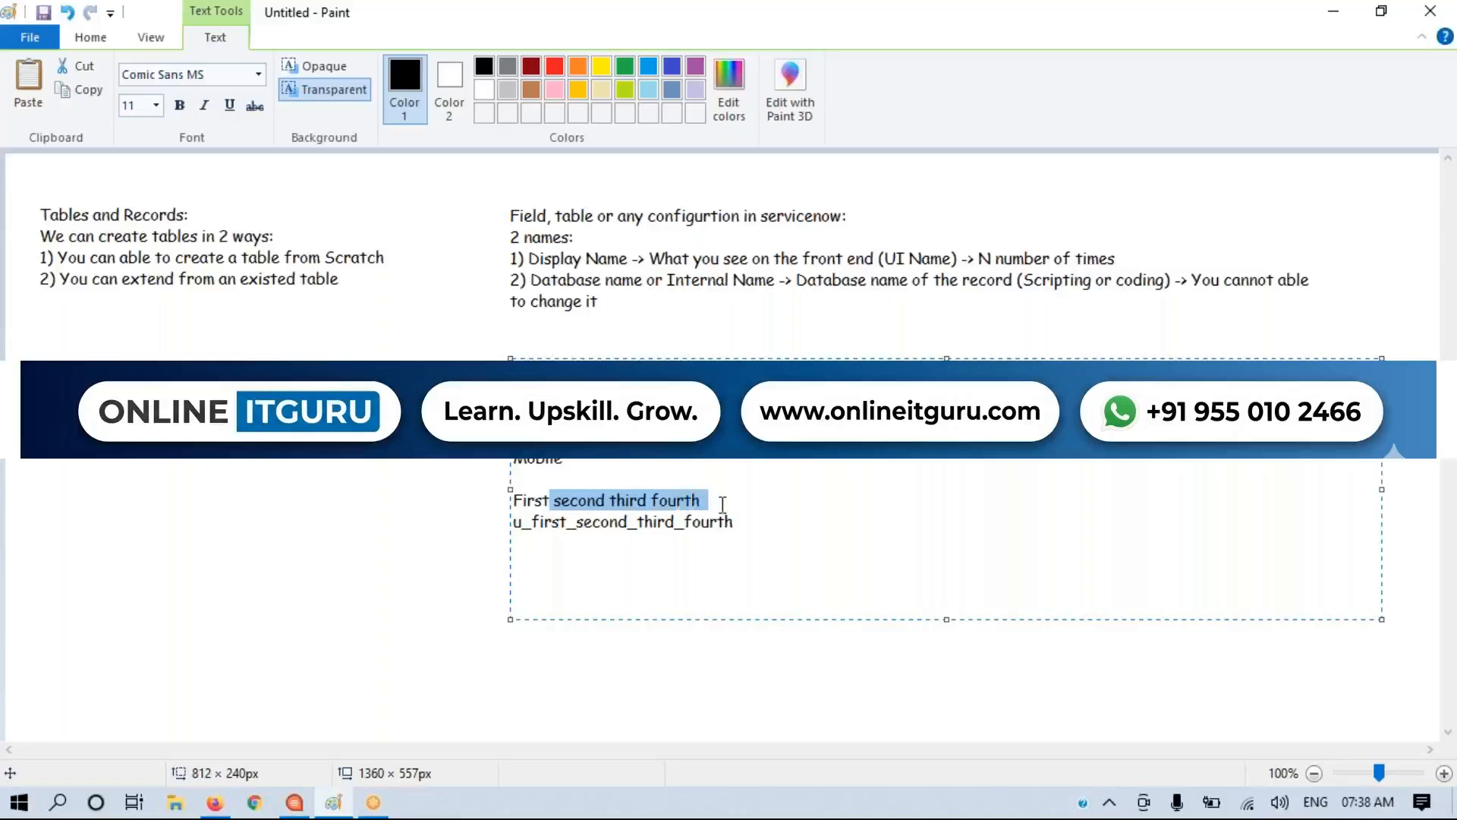
pyautogui.click(666, 517)
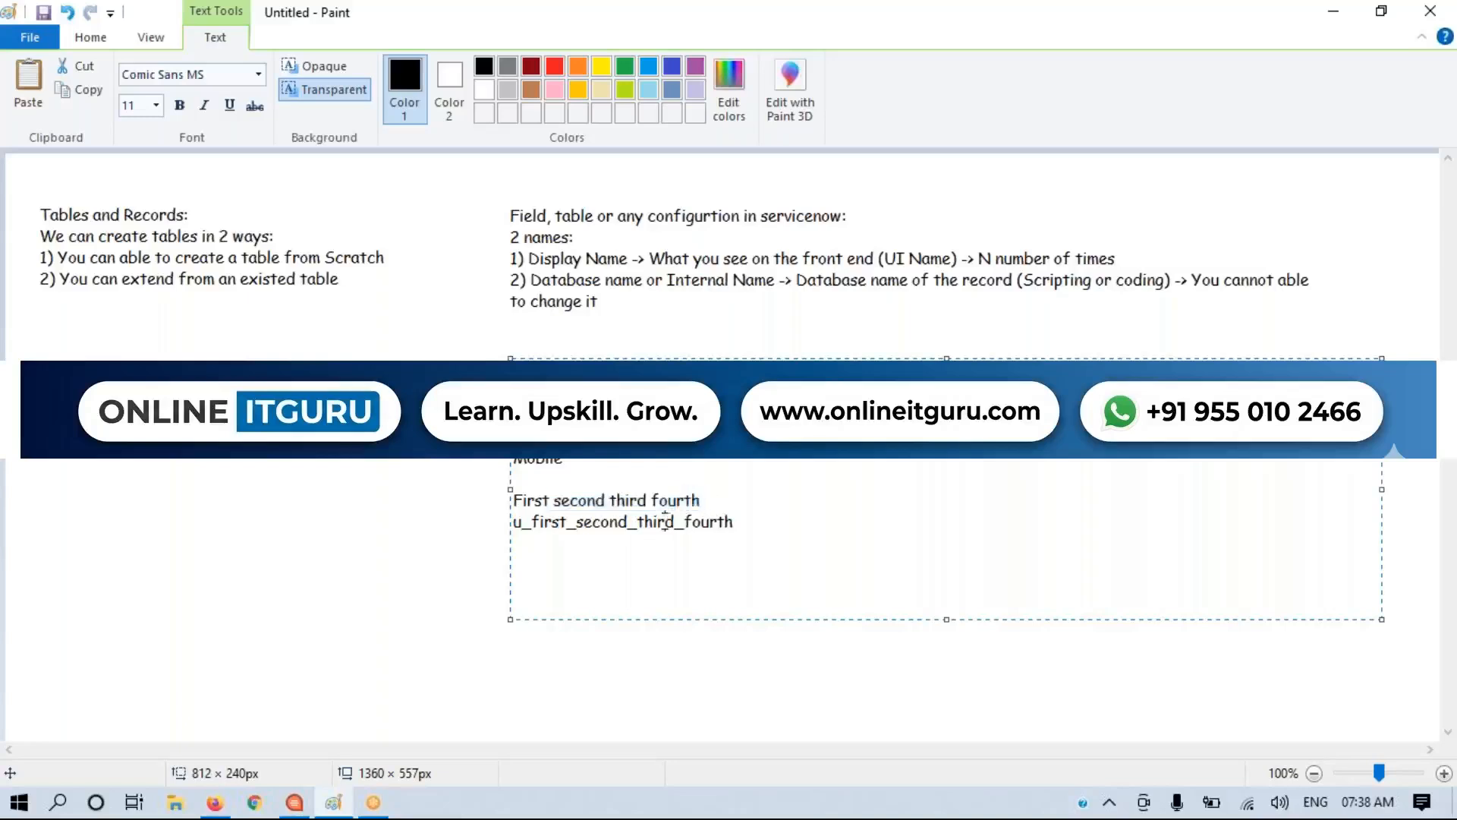
pyautogui.moveTo(604, 500); pyautogui.dragTo(644, 523)
# Step: Switch to the ServiceNow new table form in Firefox and examine the generated Name value
pyautogui.hotkey('alt', 'Tab')
pyautogui.click(702, 406)
pyautogui.moveTo(616, 354); pyautogui.dragTo(484, 352)
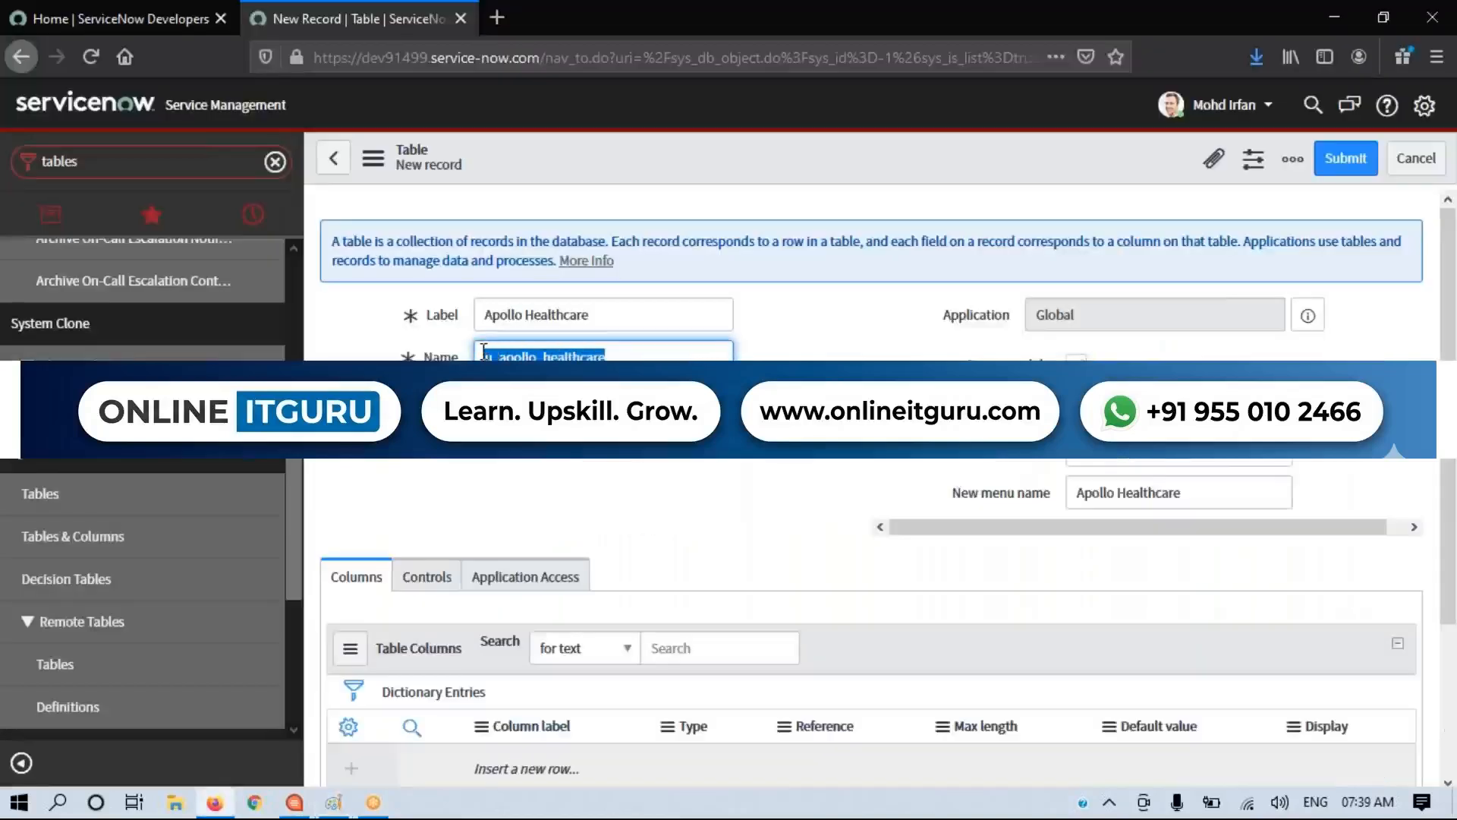
# Step: Shorten the new table's Name to u_apollo and compare it with the Label
pyautogui.moveTo(645, 354); pyautogui.dragTo(536, 353)
pyautogui.press('BackSpace')
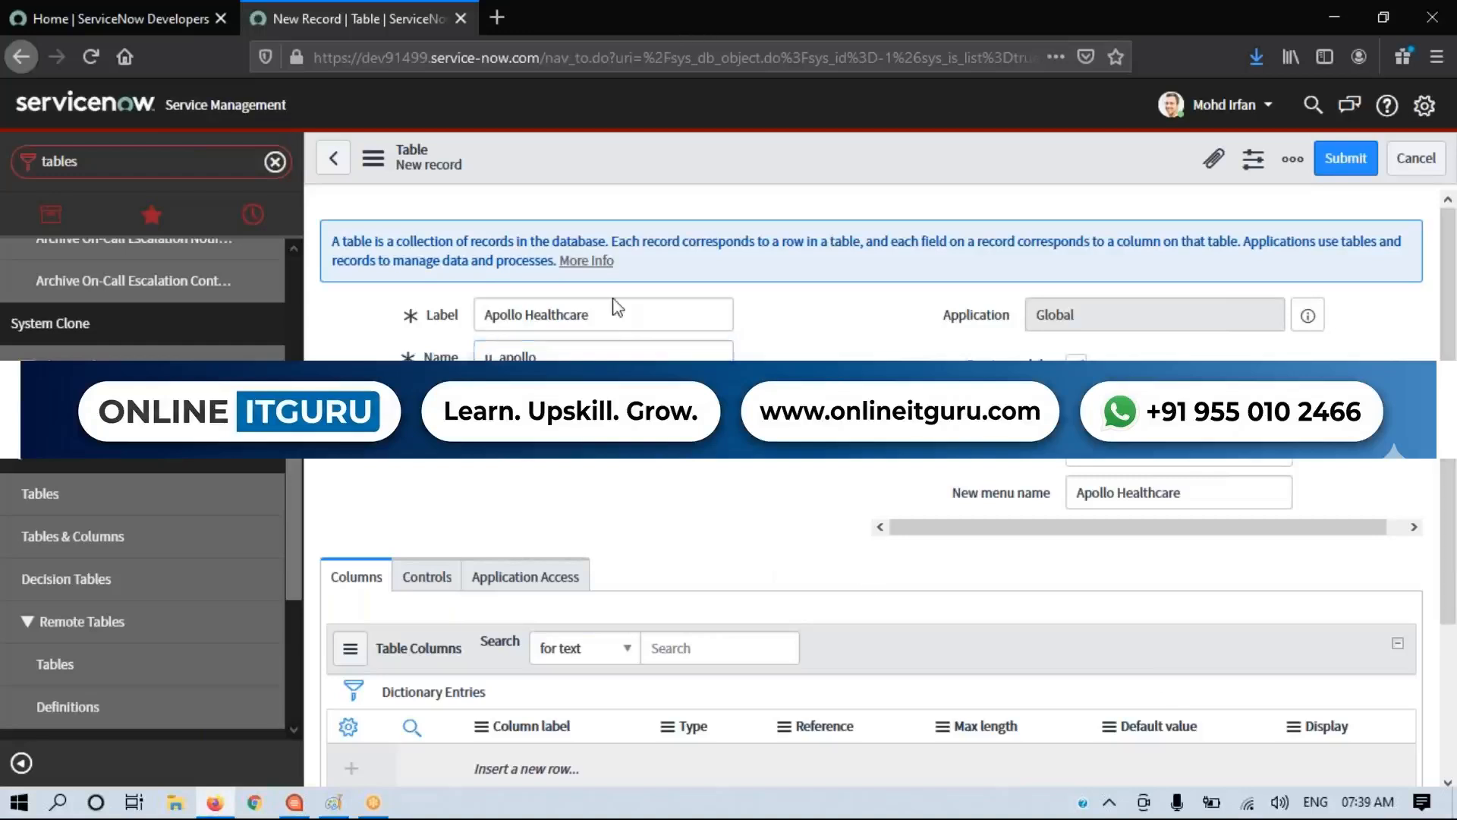
pyautogui.moveTo(546, 354); pyautogui.dragTo(463, 355)
pyautogui.moveTo(644, 315); pyautogui.dragTo(473, 316)
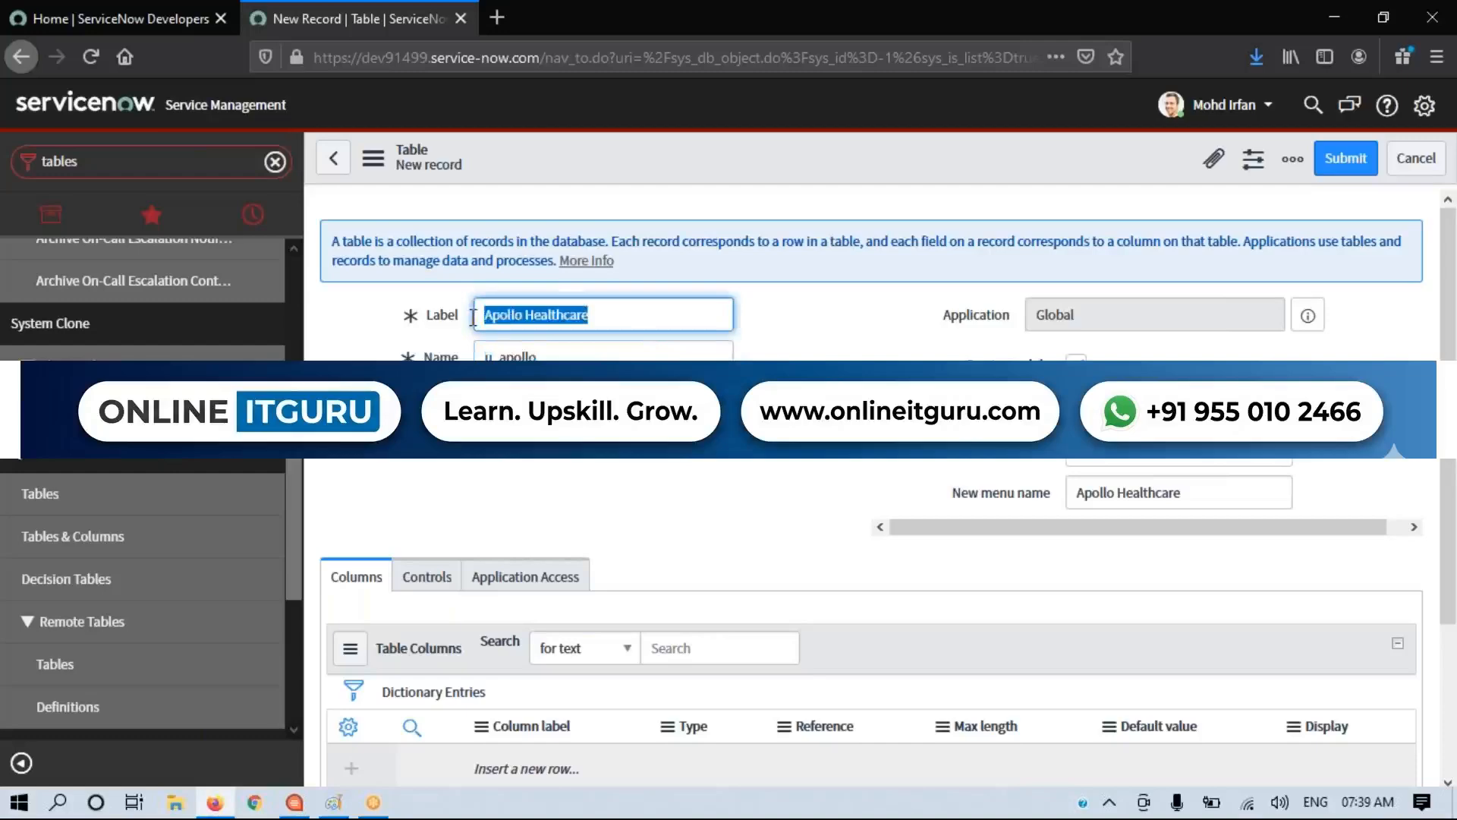
pyautogui.moveTo(540, 354); pyautogui.dragTo(478, 356)
# Step: Restore the new table's Name to u_apollo_healthcare
pyautogui.click(573, 378)
pyautogui.click(589, 359)
pyautogui.write('_hea')
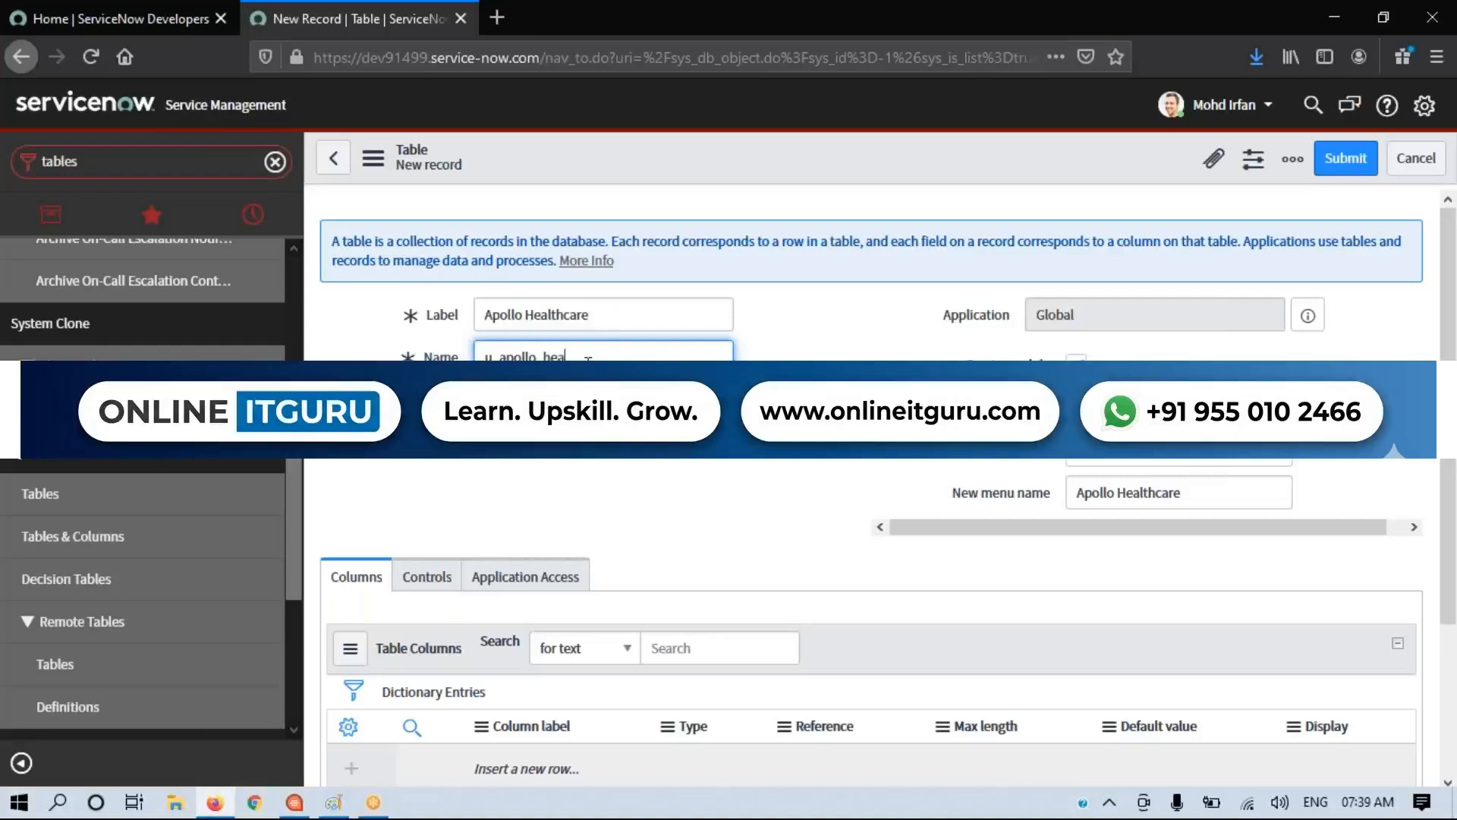
pyautogui.write('lthcare')
pyautogui.click(629, 522)
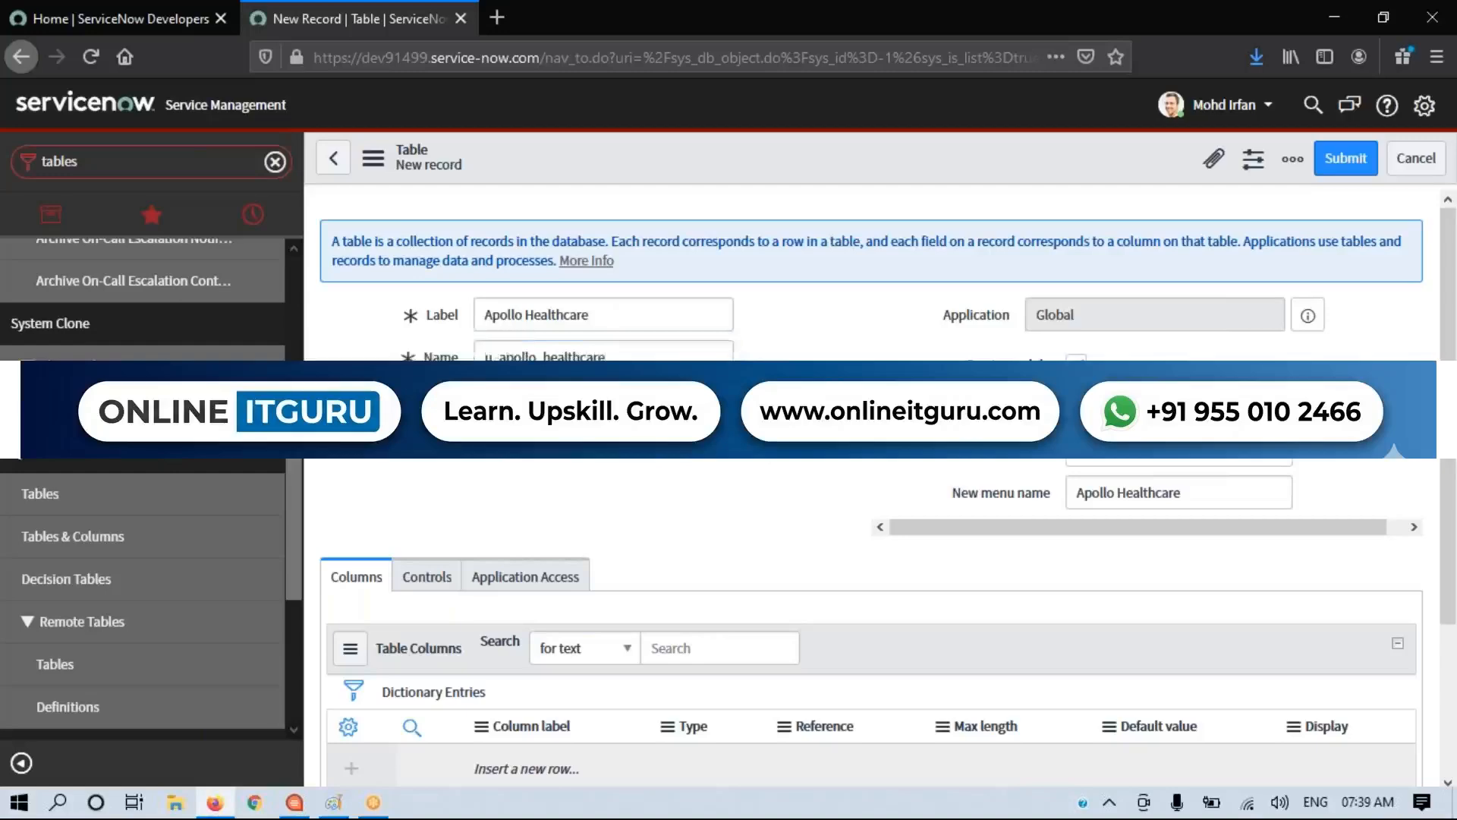
# Step: Filter the application navigator by "incident" and look through the modules of the Incident application
pyautogui.click(39, 216)
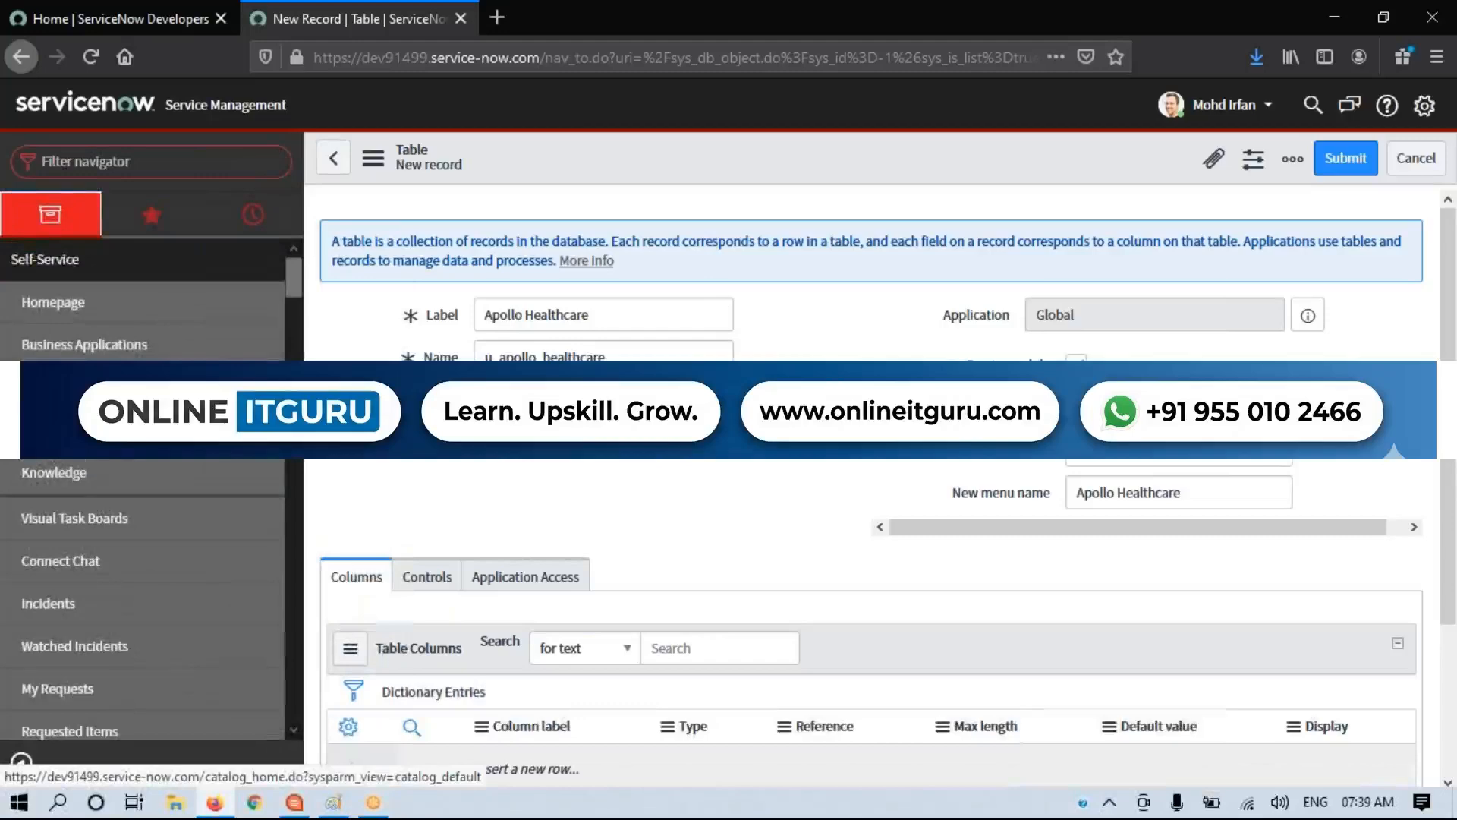
pyautogui.click(68, 259)
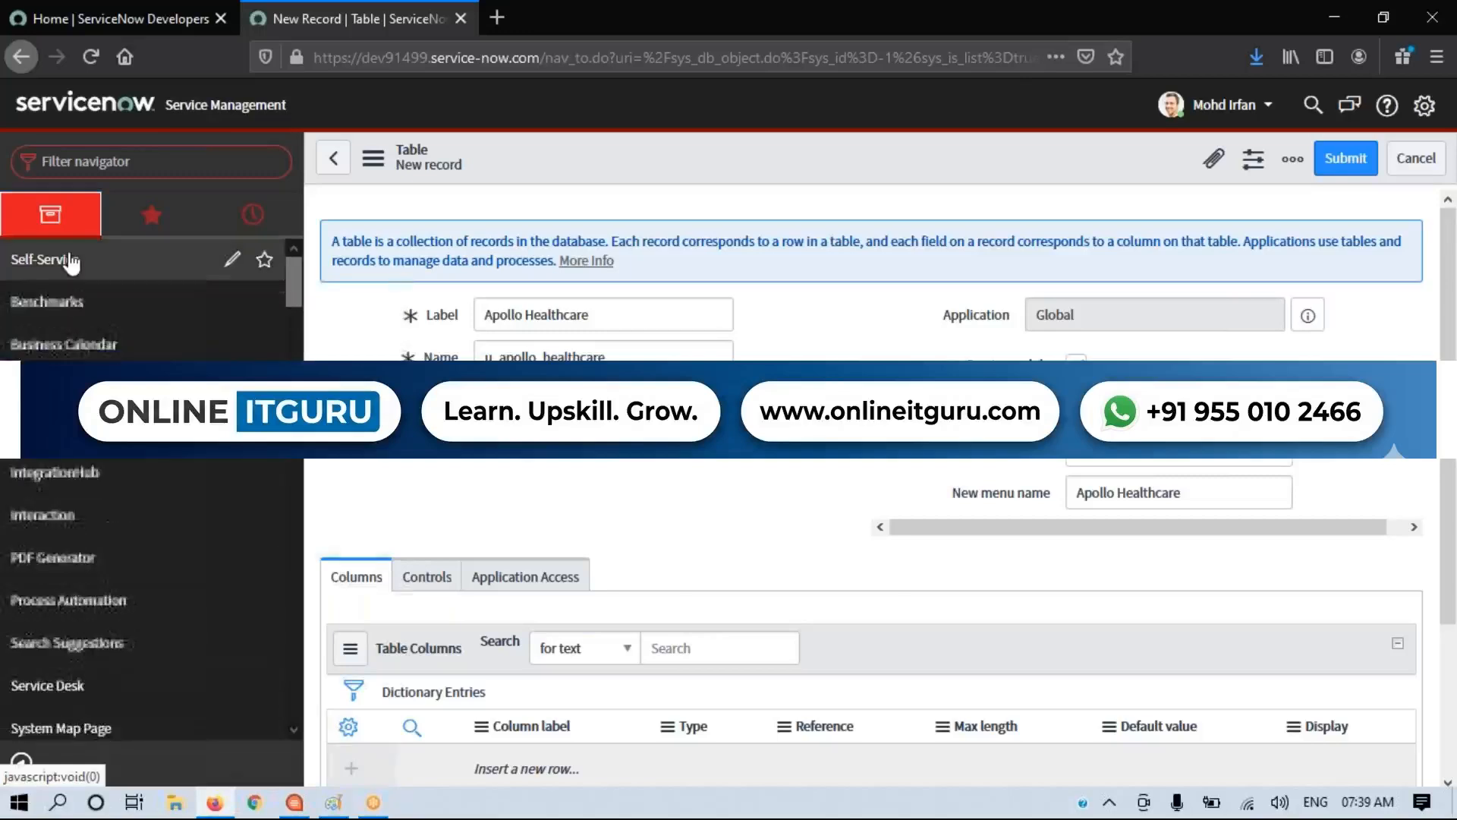
pyautogui.click(110, 172)
pyautogui.write('incident')
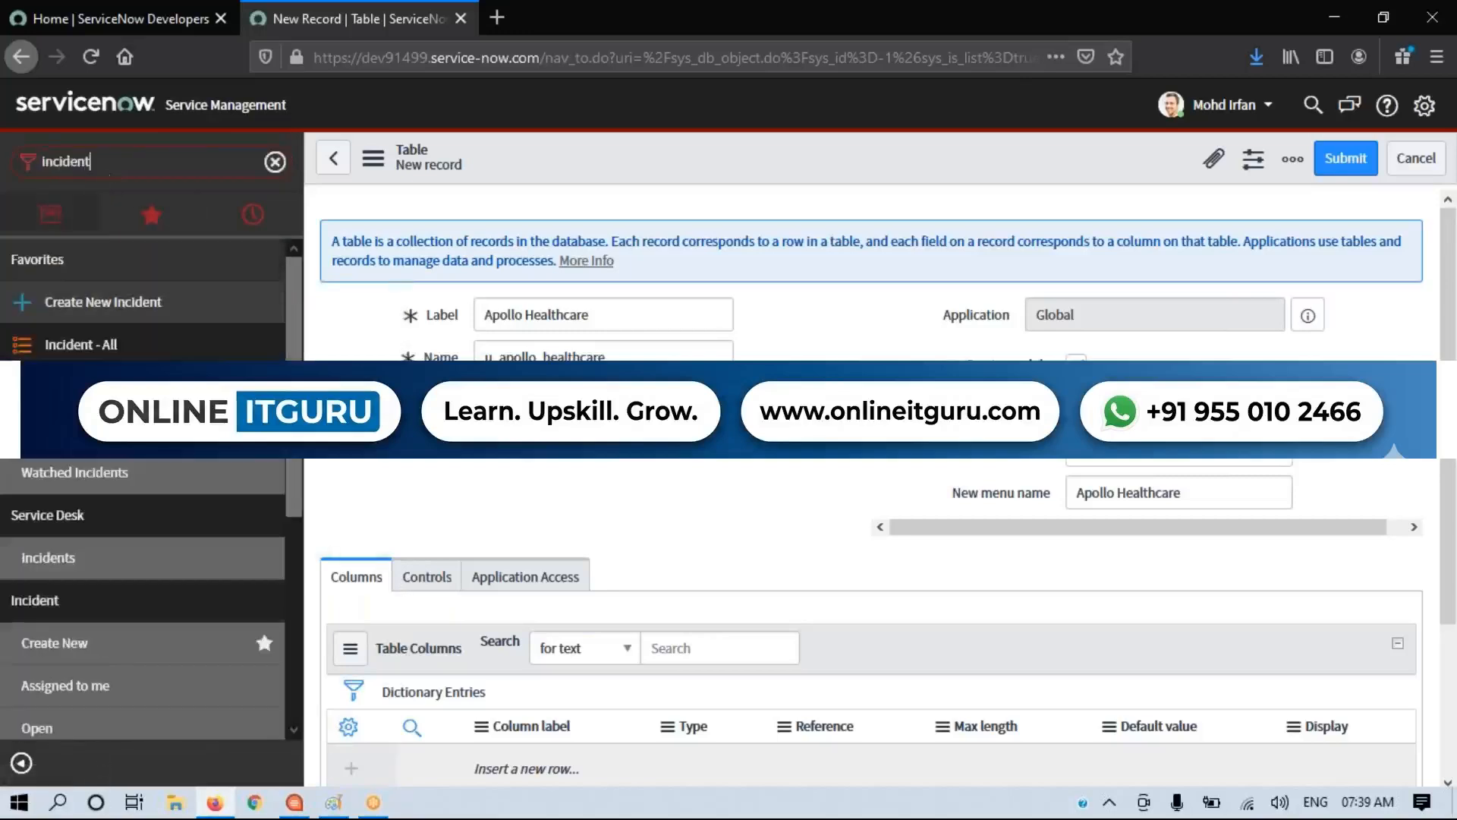
pyautogui.scroll(-3, 76, 467)
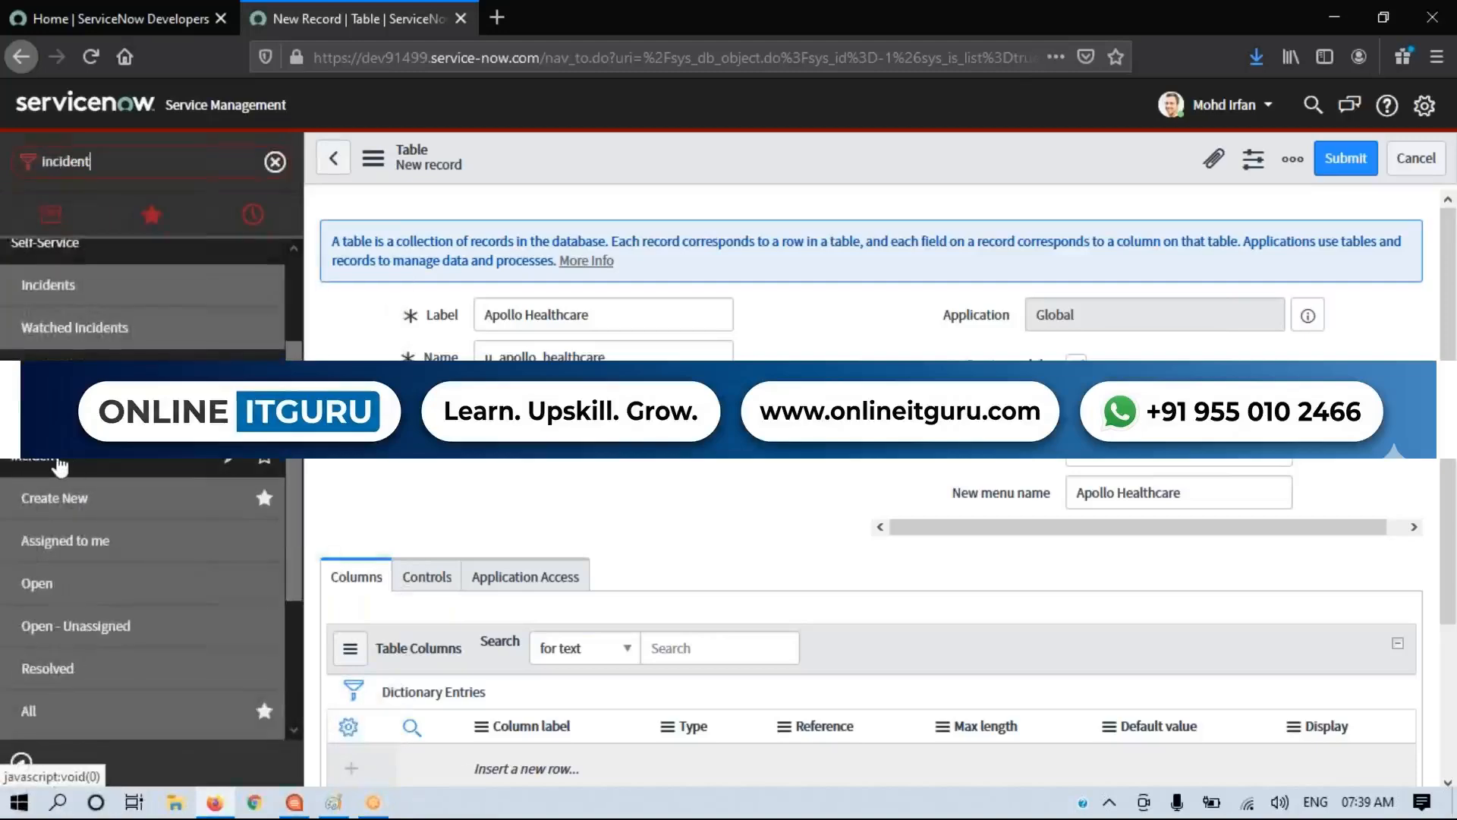
pyautogui.click(76, 467)
pyautogui.click(58, 601)
pyautogui.scroll(-5, 76, 531)
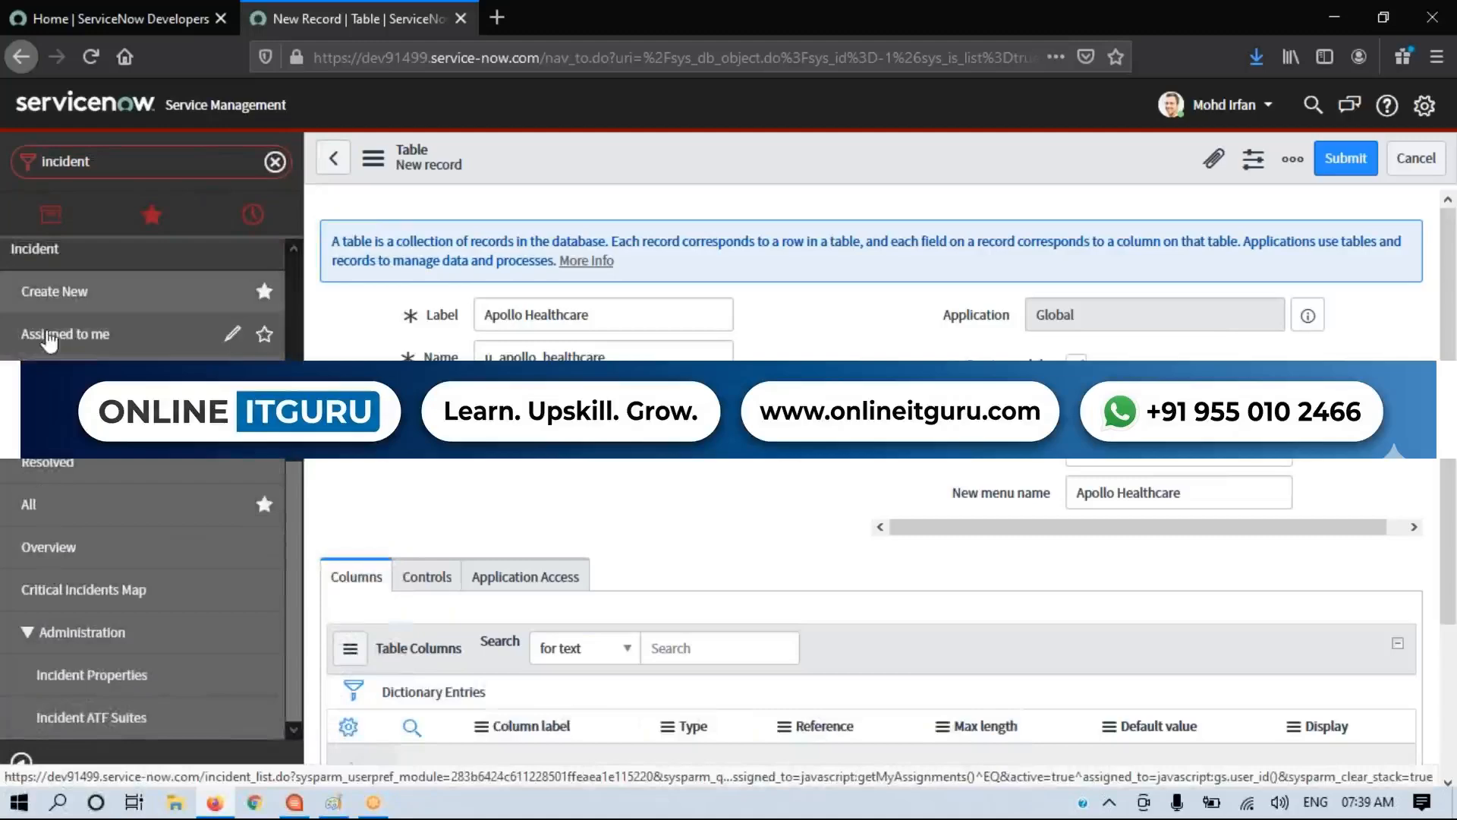
# Step: Filter the application navigator by "problem" and examine the Problem application by collapsing and expanding it
pyautogui.click(102, 164)
pyautogui.write('problem')
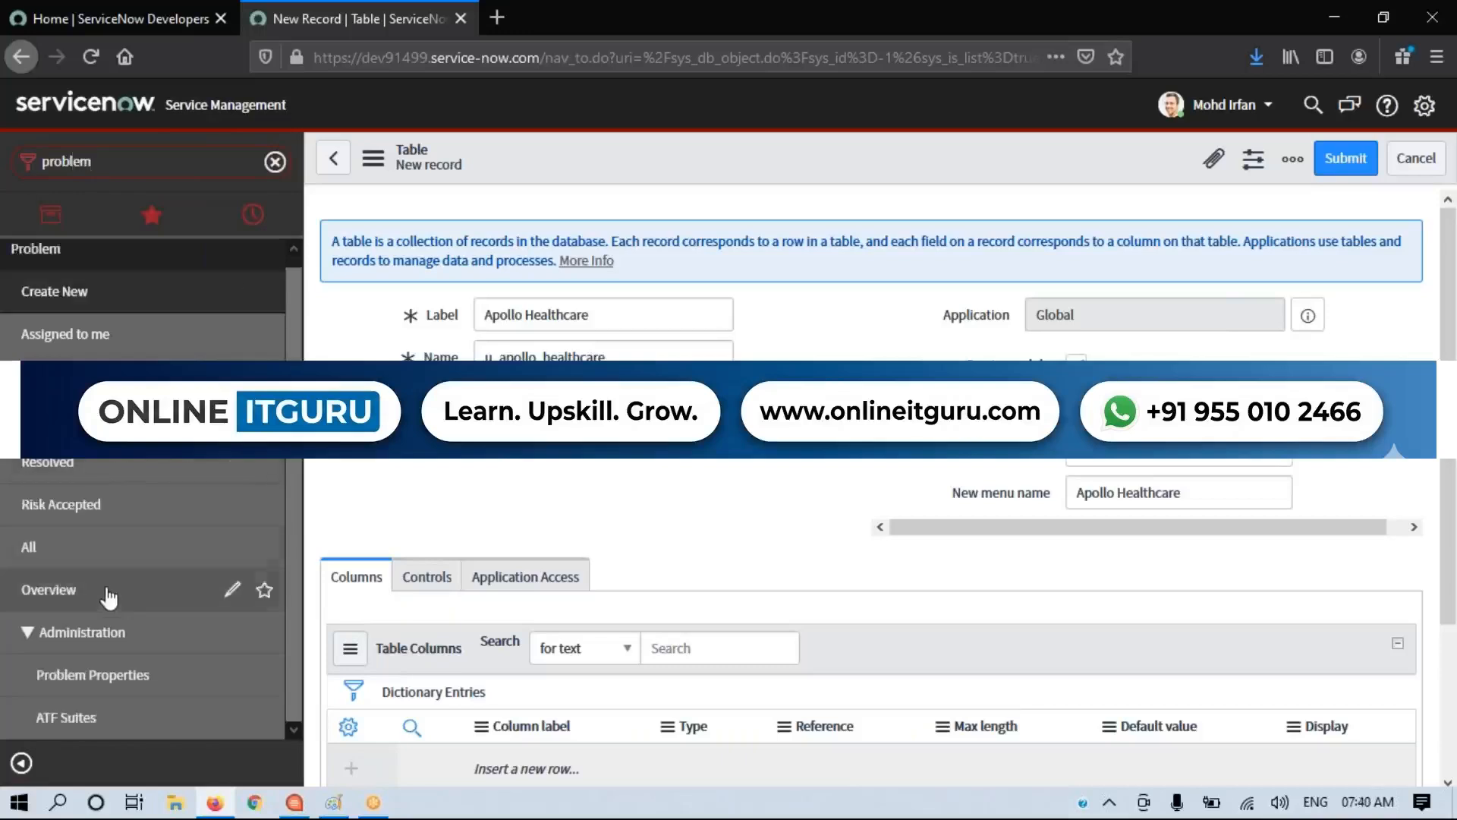
pyautogui.scroll(1, 107, 595)
pyautogui.click(70, 264)
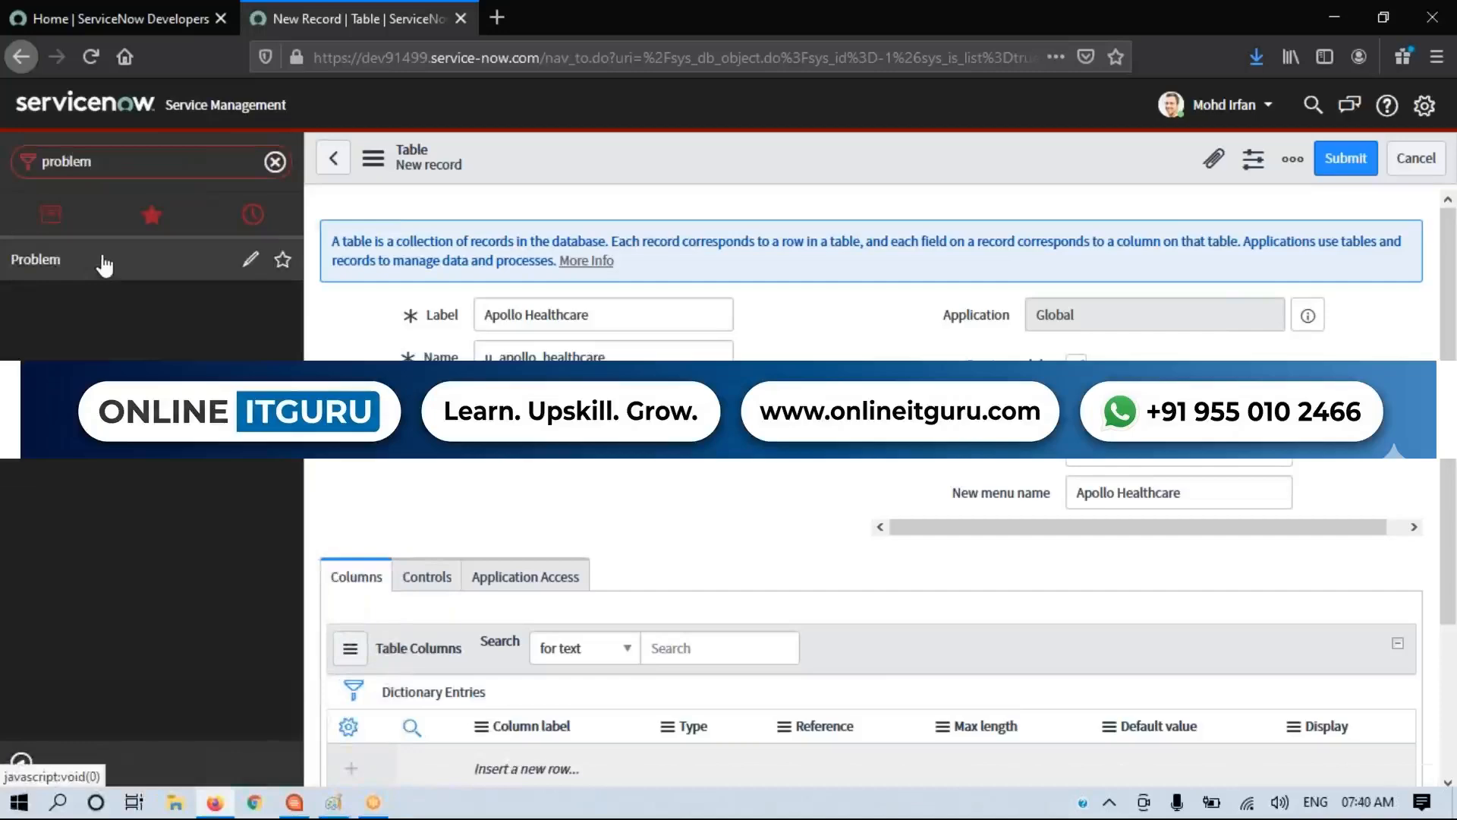
pyautogui.click(104, 264)
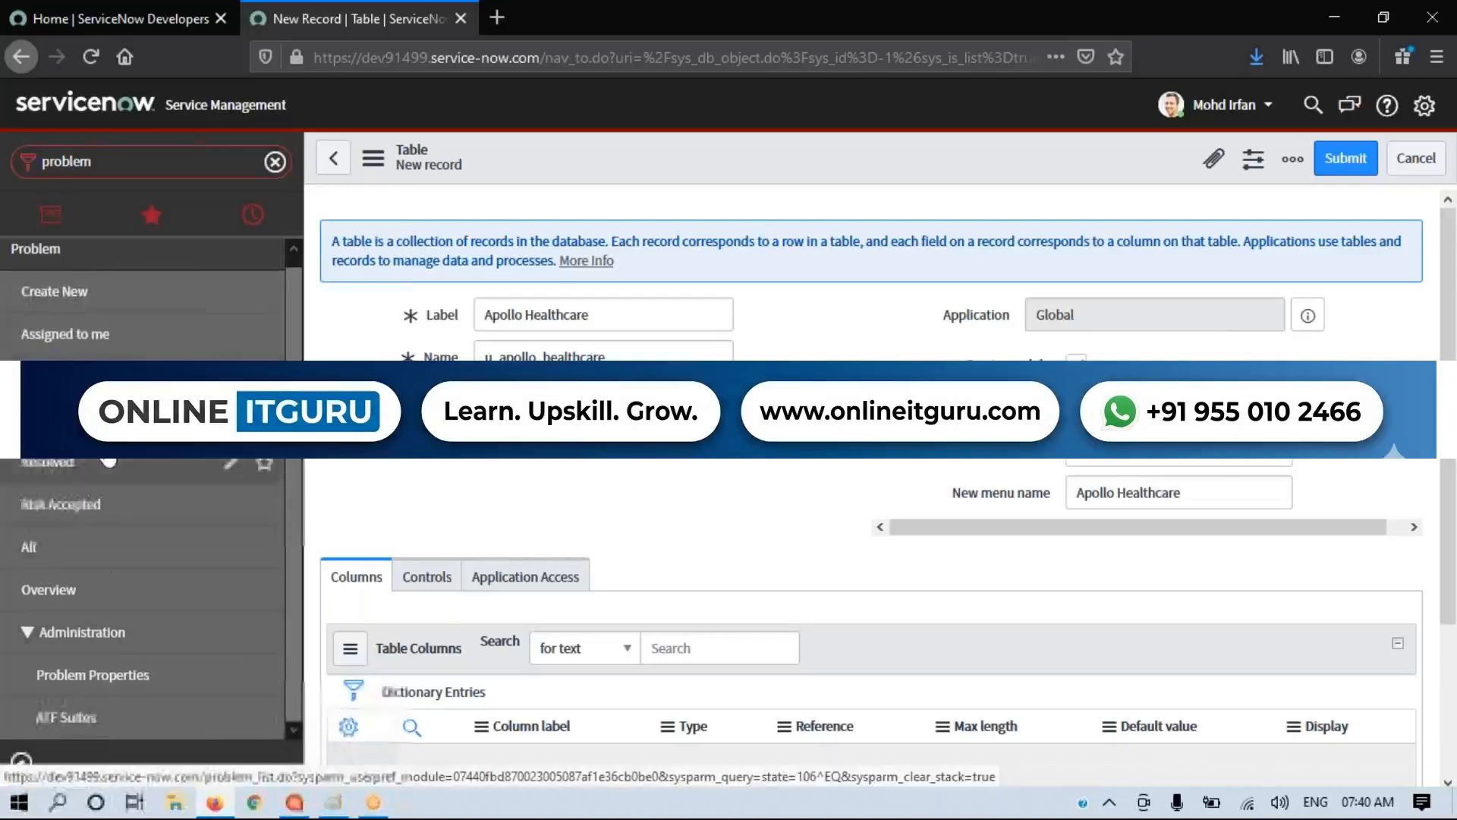
# Step: Turn the Create module option off and back on for the Apollo Healthcare table
pyautogui.moveTo(589, 314); pyautogui.dragTo(484, 314)
pyautogui.click(624, 491)
pyautogui.moveTo(966, 365); pyautogui.dragTo(1024, 366)
pyautogui.click(1025, 367)
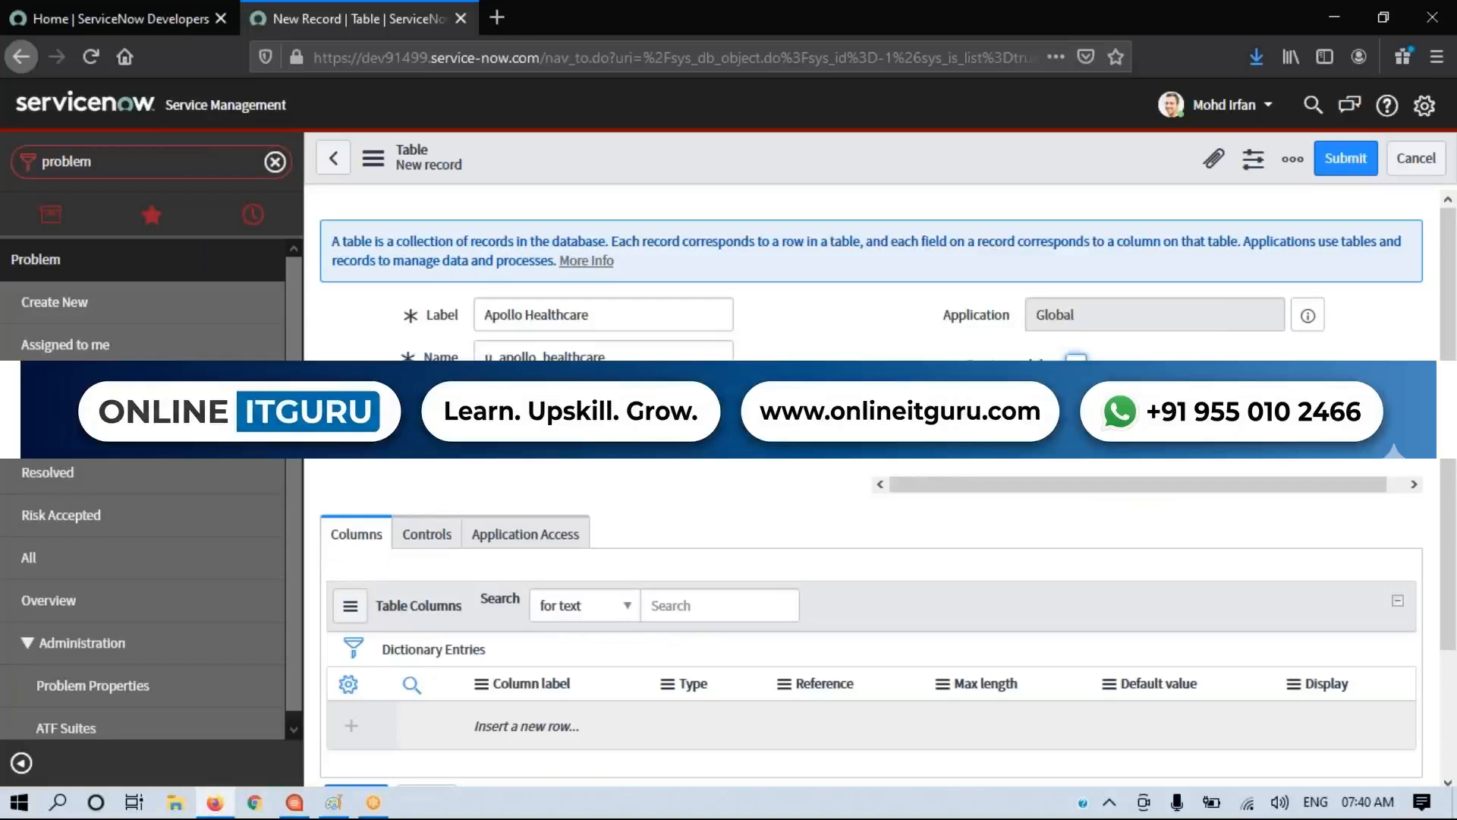
pyautogui.click(1076, 366)
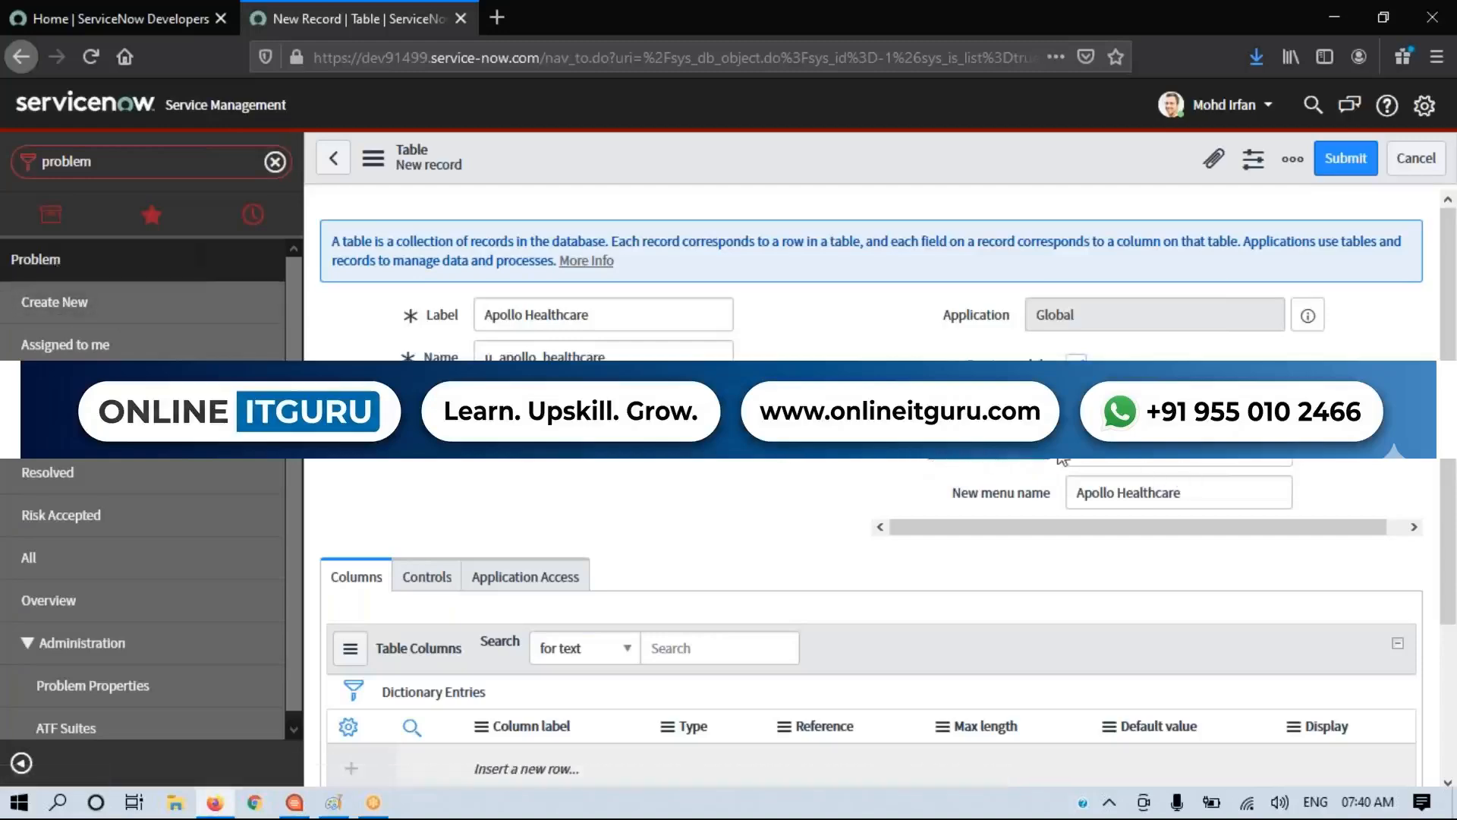
# Step: Set the table's Add module to menu option to Problem
pyautogui.click(1194, 463)
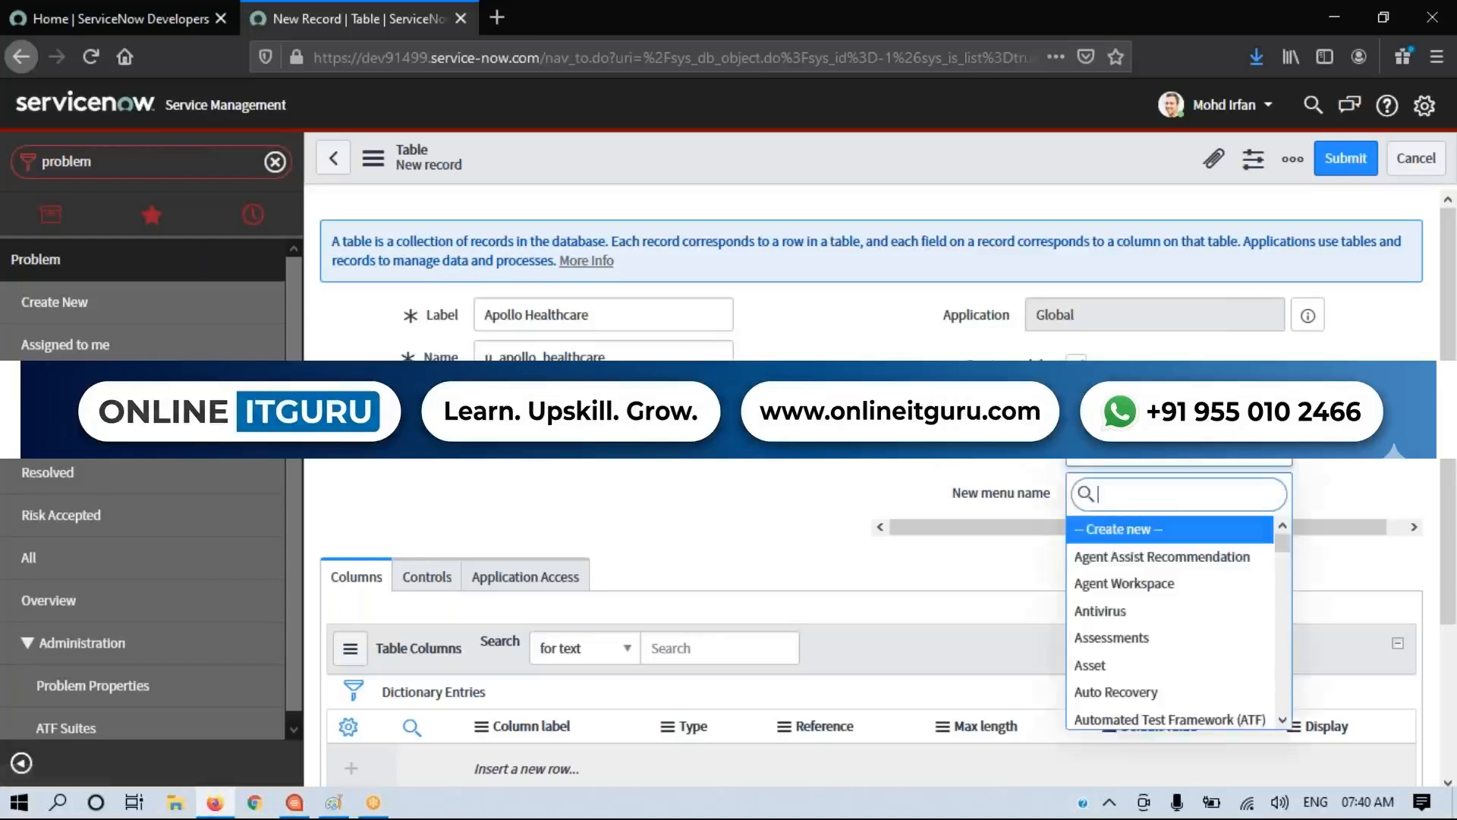
pyautogui.write('proble')
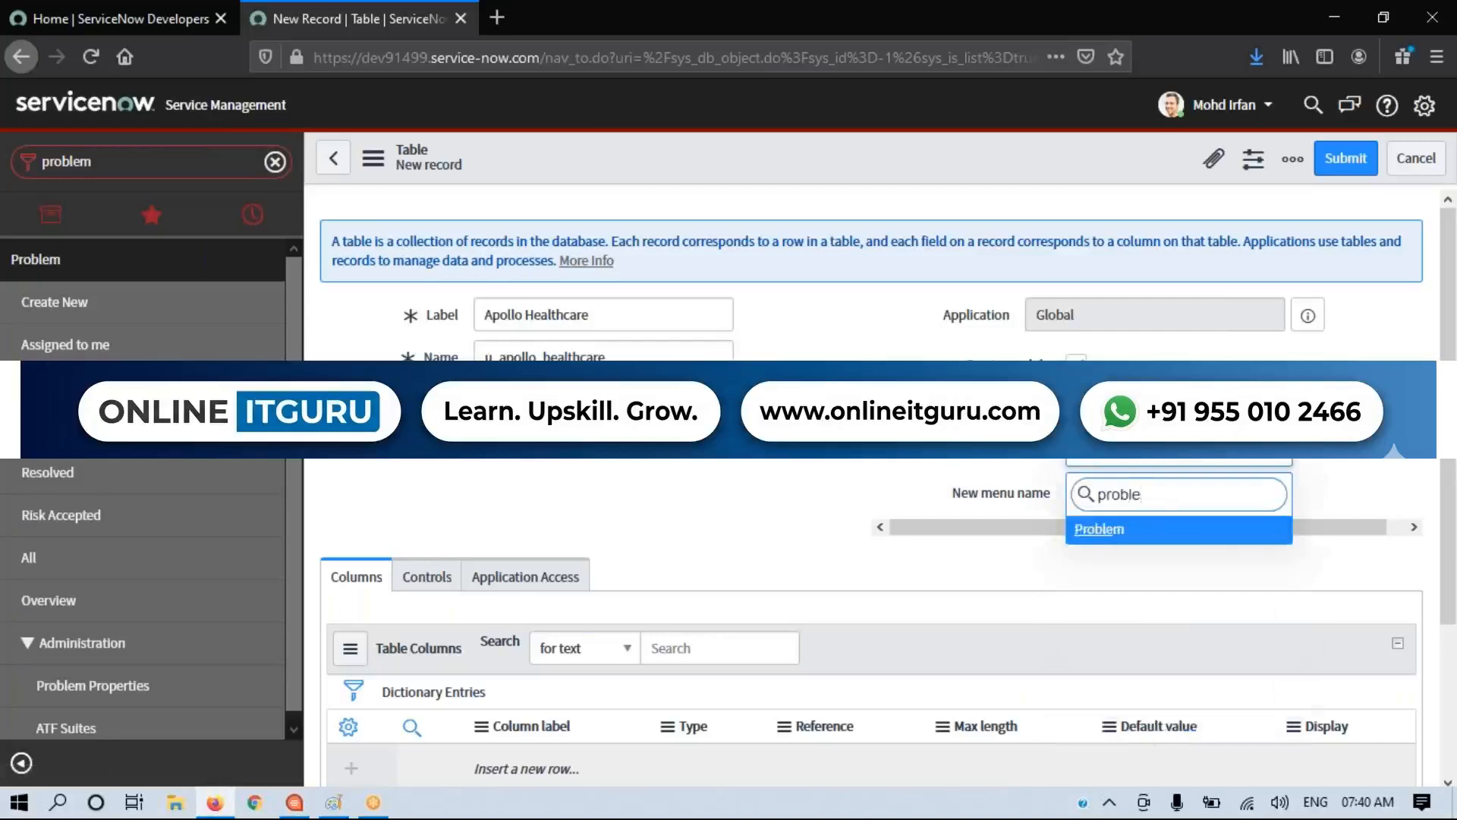
pyautogui.click(1121, 537)
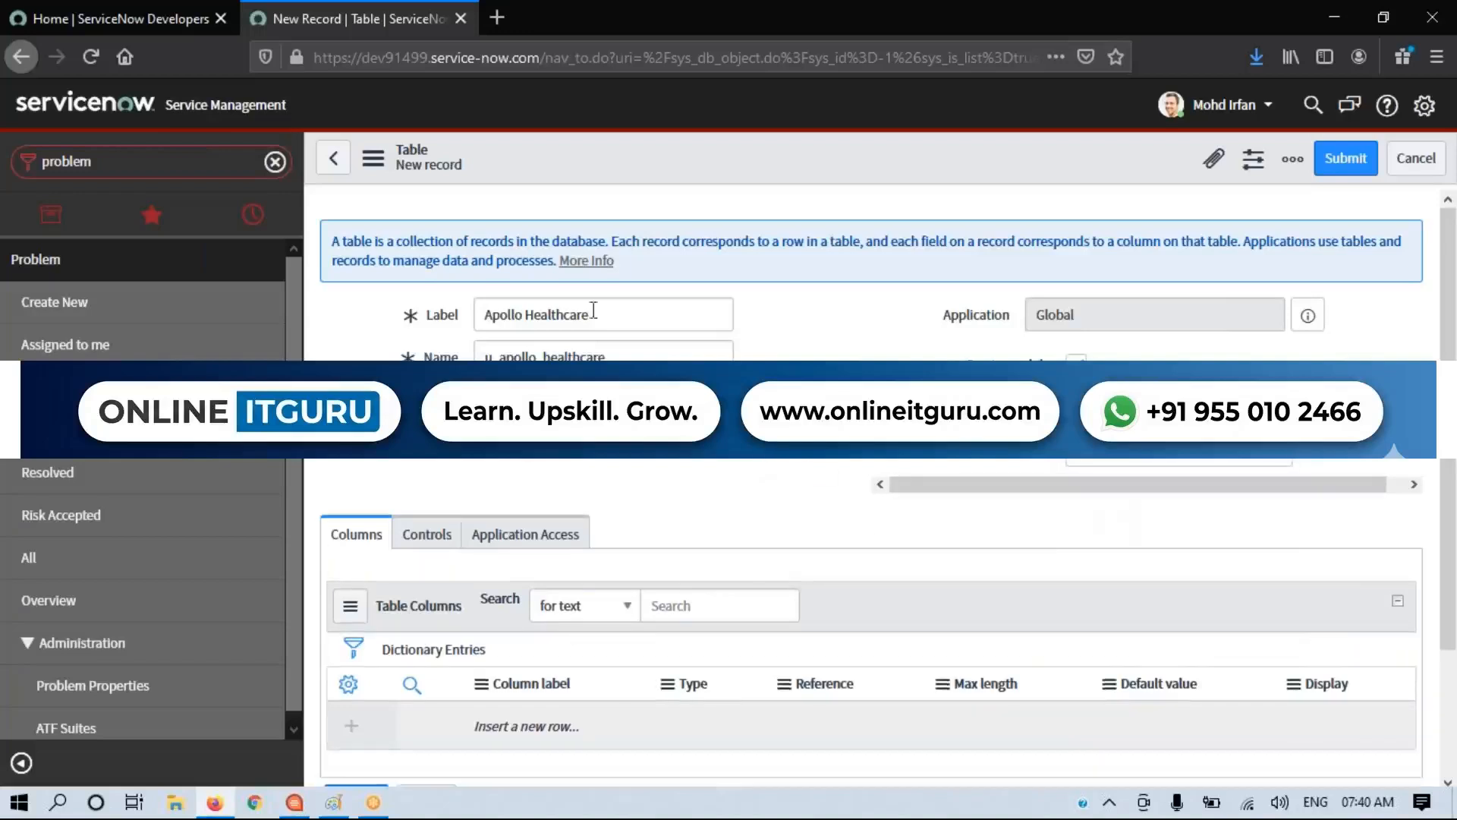
pyautogui.moveTo(605, 312); pyautogui.dragTo(483, 313)
pyautogui.click(640, 496)
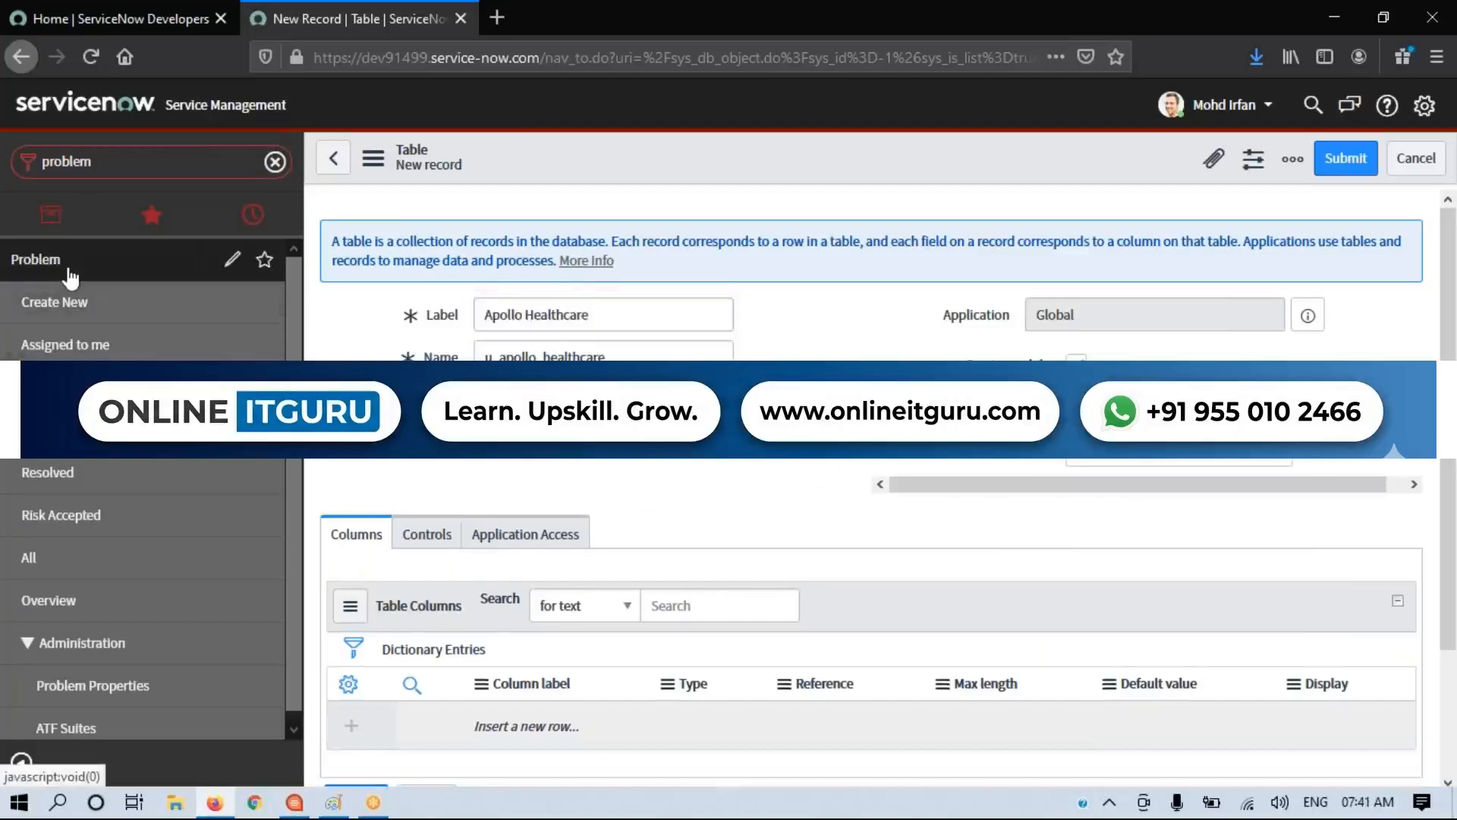
# Step: Return the Add module to menu option to "-- Create new --" and check the New menu name field
pyautogui.click(1131, 455)
pyautogui.scroll(20, 1156, 608)
pyautogui.scroll(8, 1155, 609)
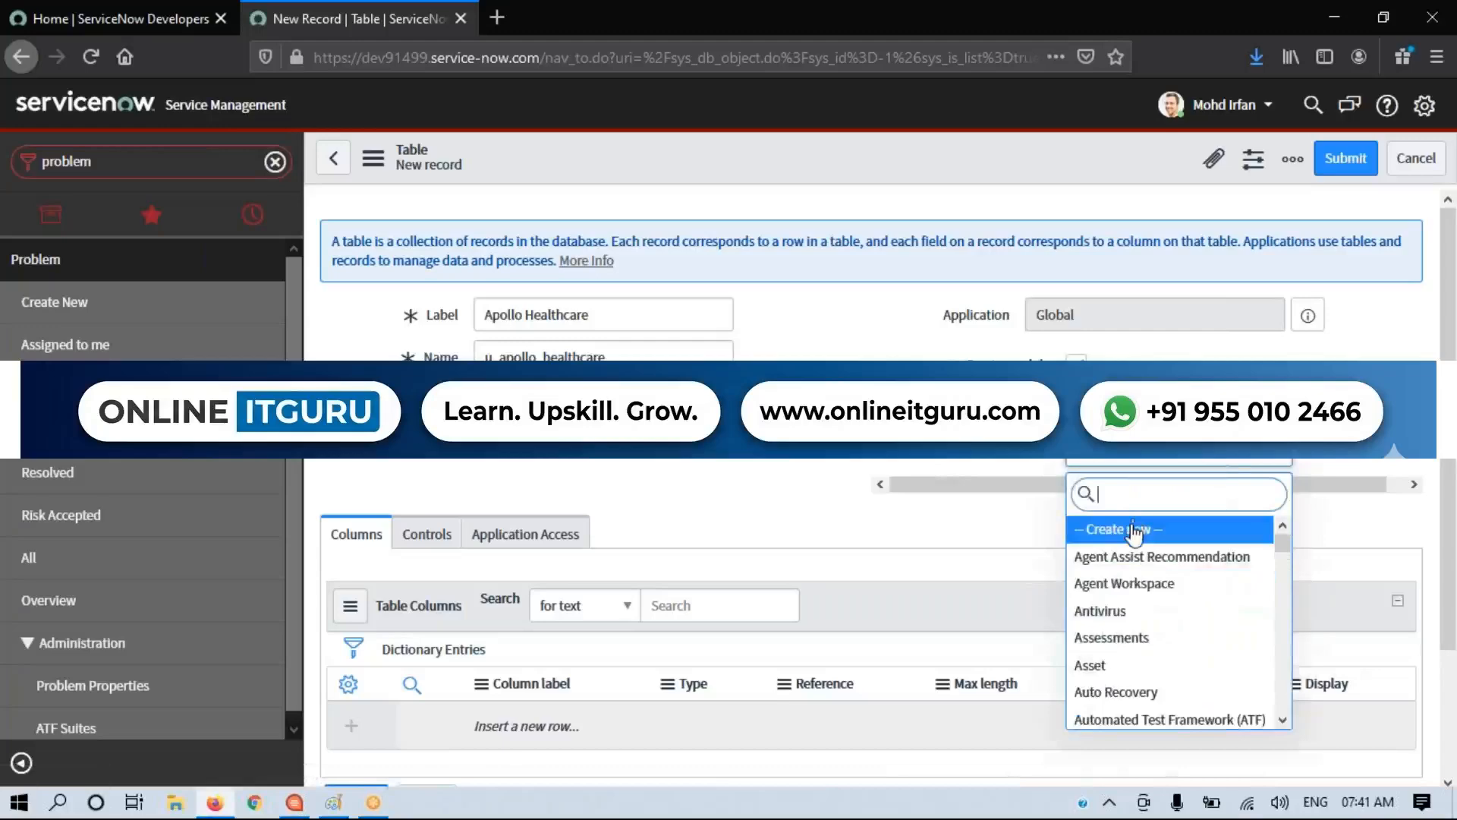
pyautogui.click(1136, 529)
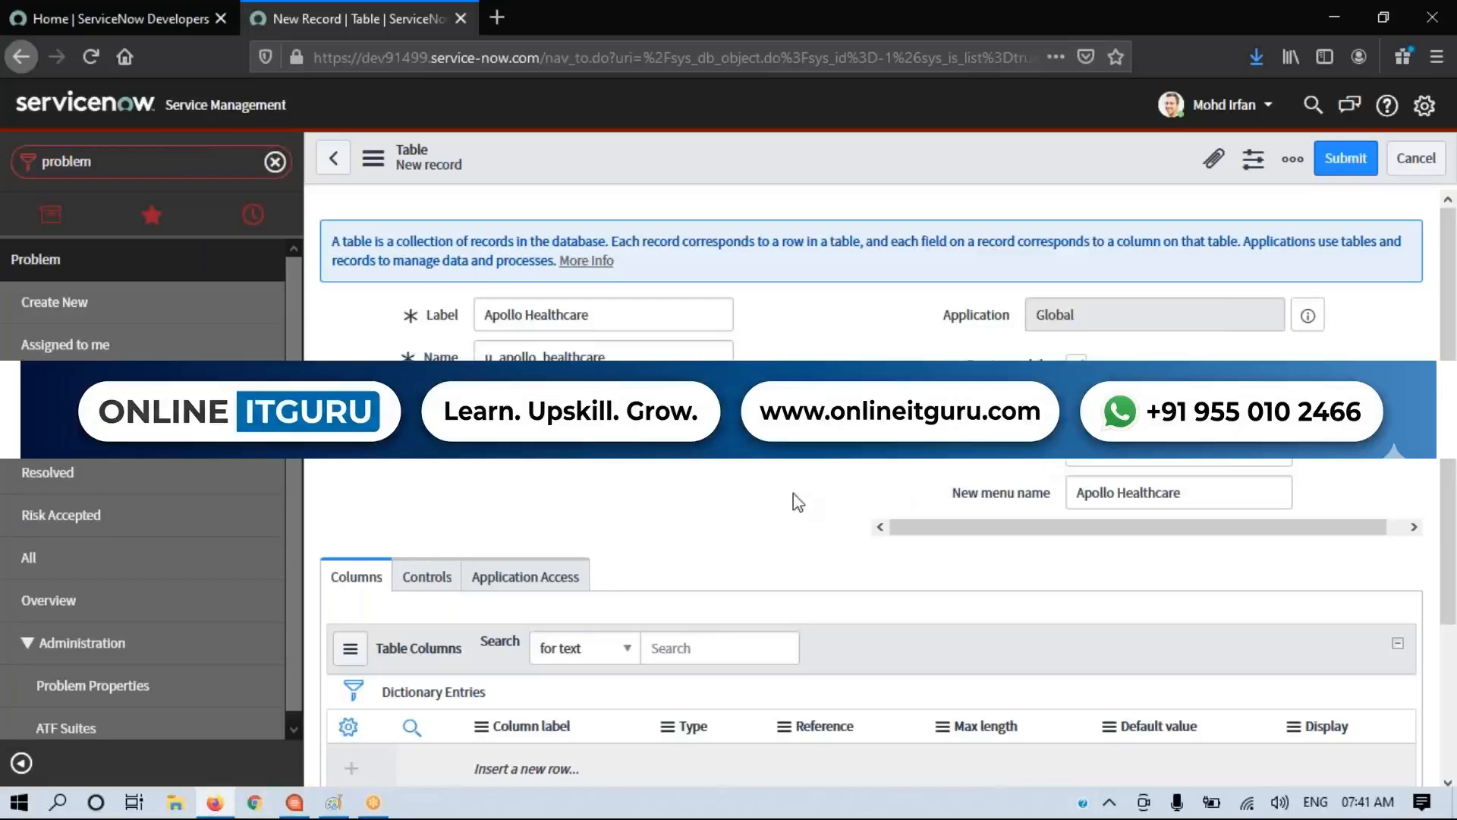
pyautogui.moveTo(954, 495); pyautogui.dragTo(1051, 507)
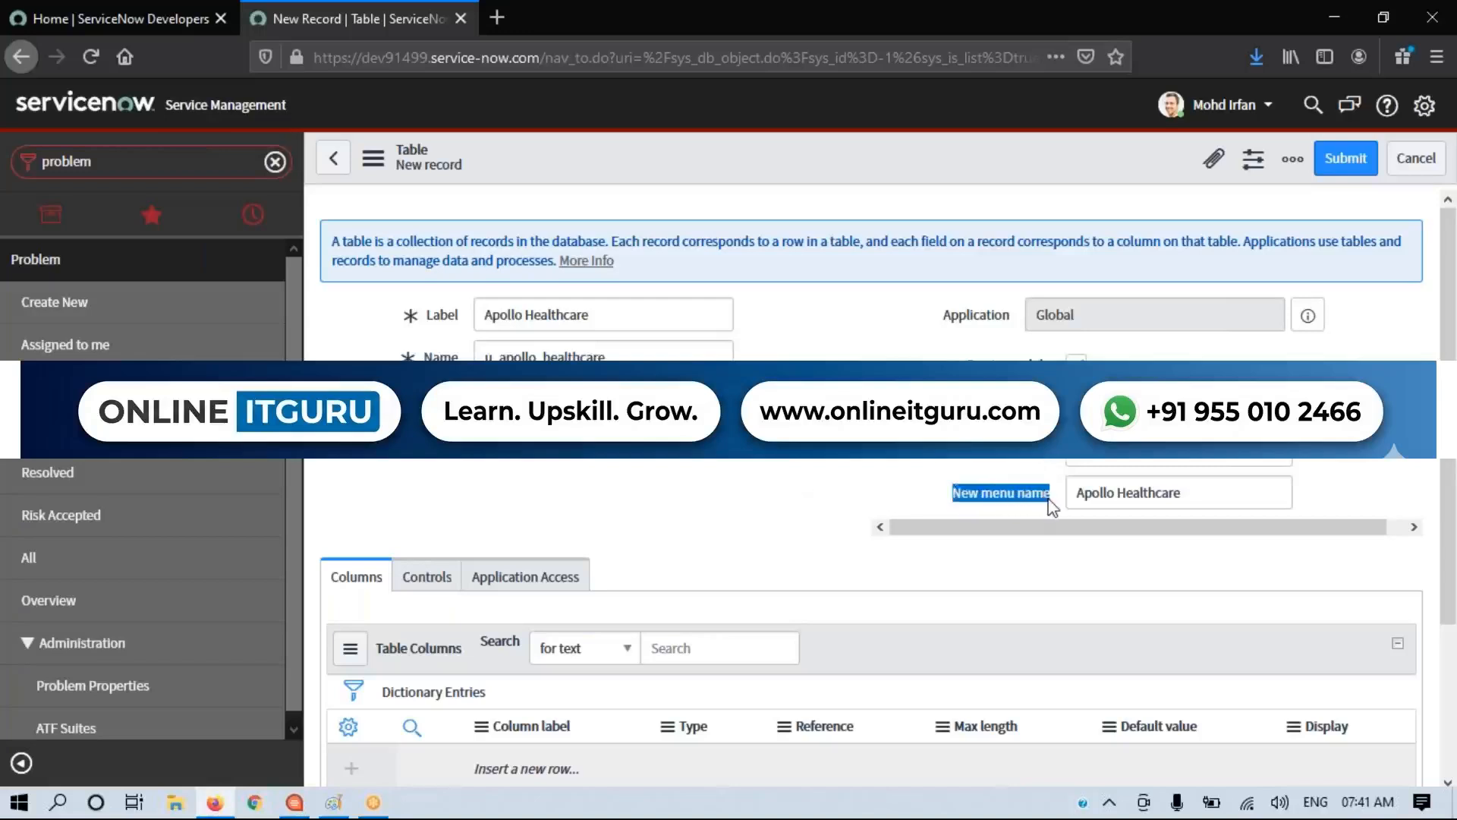
pyautogui.click(938, 504)
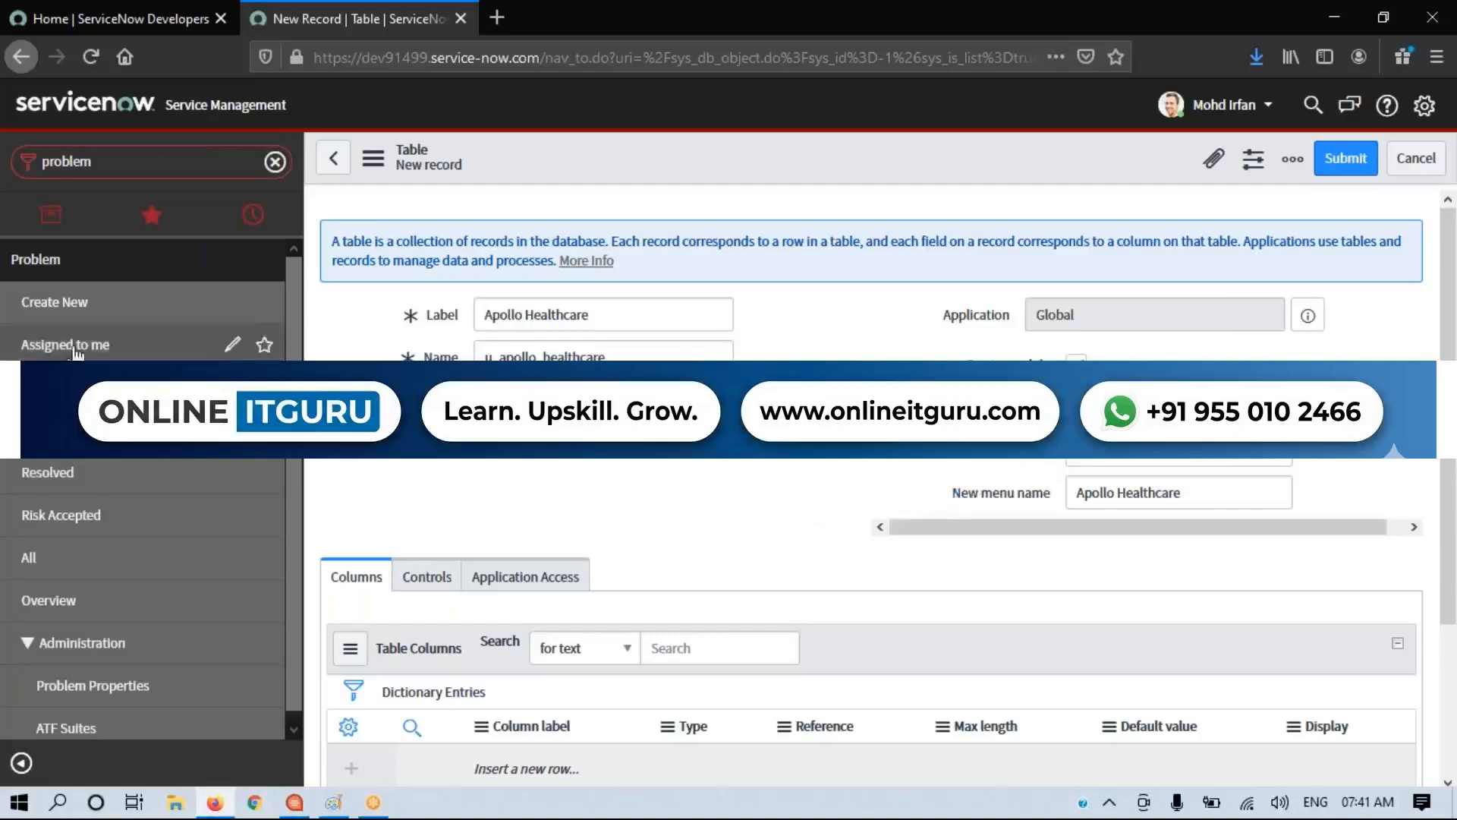
# Step: Set the new menu name to "Health Care Systems"
pyautogui.moveTo(1186, 498); pyautogui.dragTo(1037, 501)
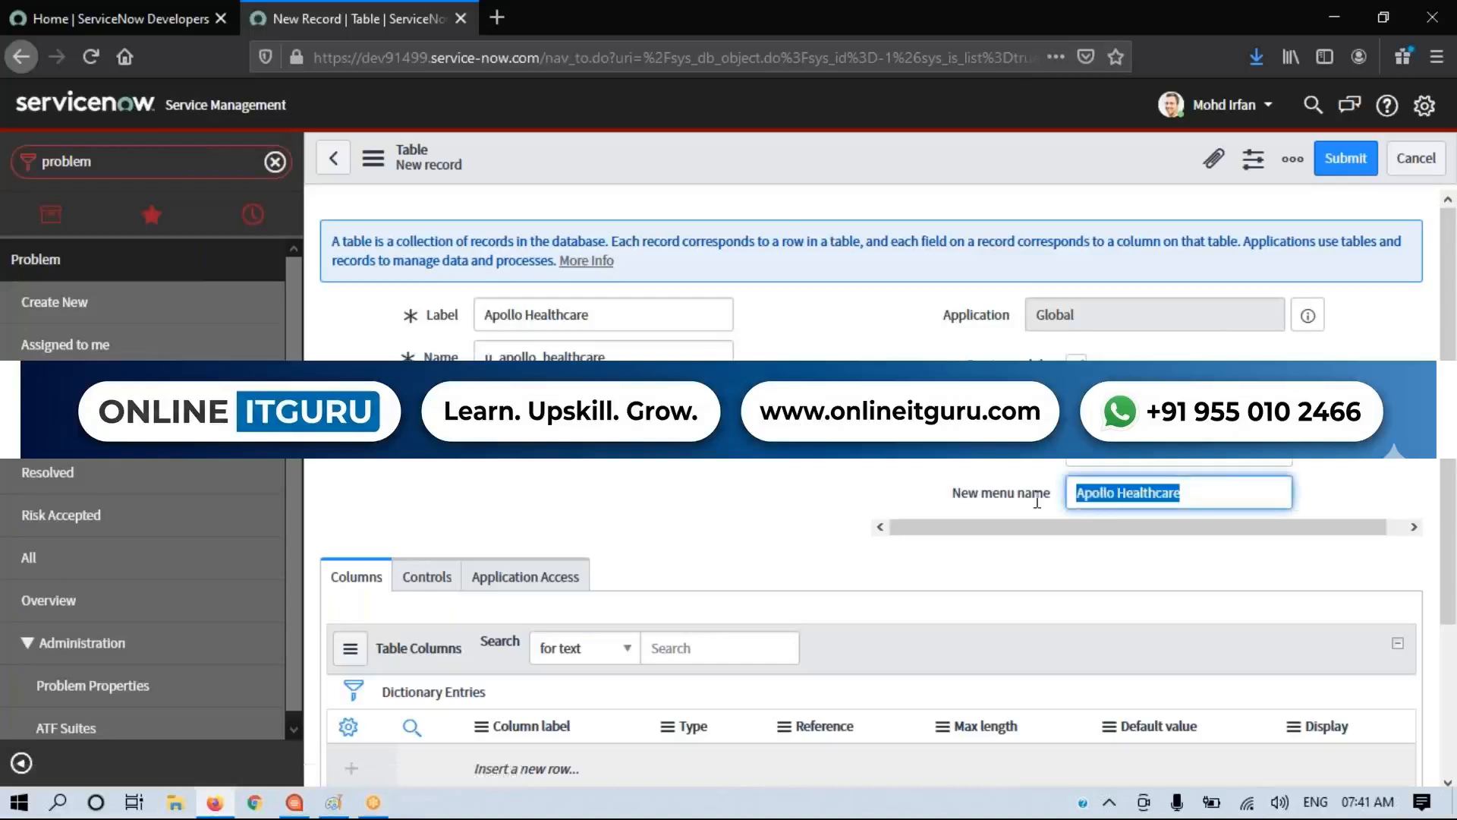
pyautogui.write('Health')
pyautogui.press('BackSpace')
pyautogui.press('BackSpace')
pyautogui.press('BackSpace')
pyautogui.press('BackSpace')
pyautogui.press('BackSpace')
pyautogui.write('ealth Cre')
pyautogui.press('BackSpace')
pyautogui.press('BackSpace')
pyautogui.write('are Systems')
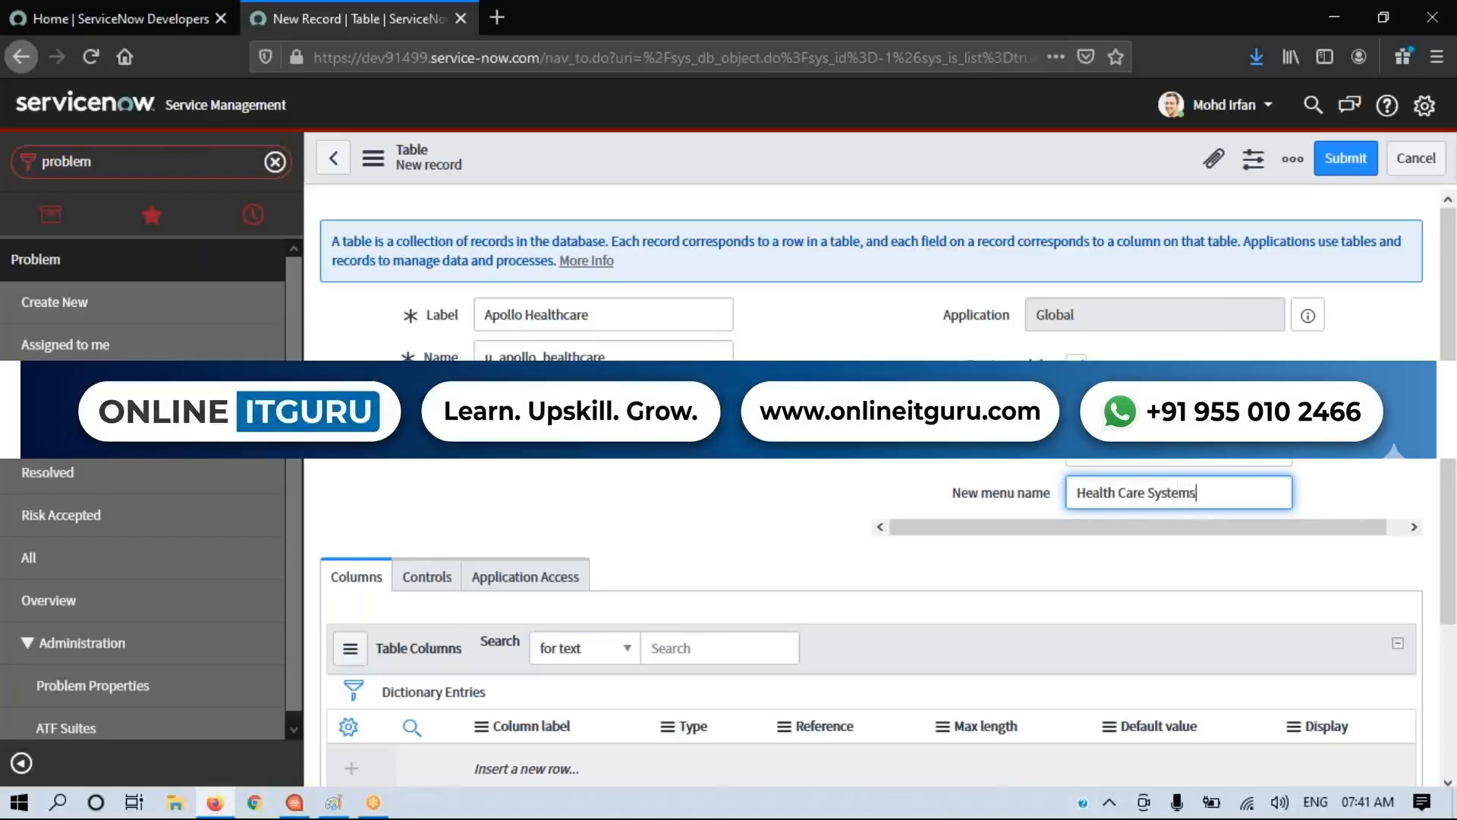
# Step: Replace the new menu name with "Hospital"
pyautogui.hotkey('ctrl', 'a')
pyautogui.write('HOp')
pyautogui.press('BackSpace')
pyautogui.press('BackSpace')
pyautogui.press('BackSpace')
pyautogui.write('Hop')
pyautogui.press('BackSpace')
pyautogui.write('spital')
pyautogui.click(822, 471)
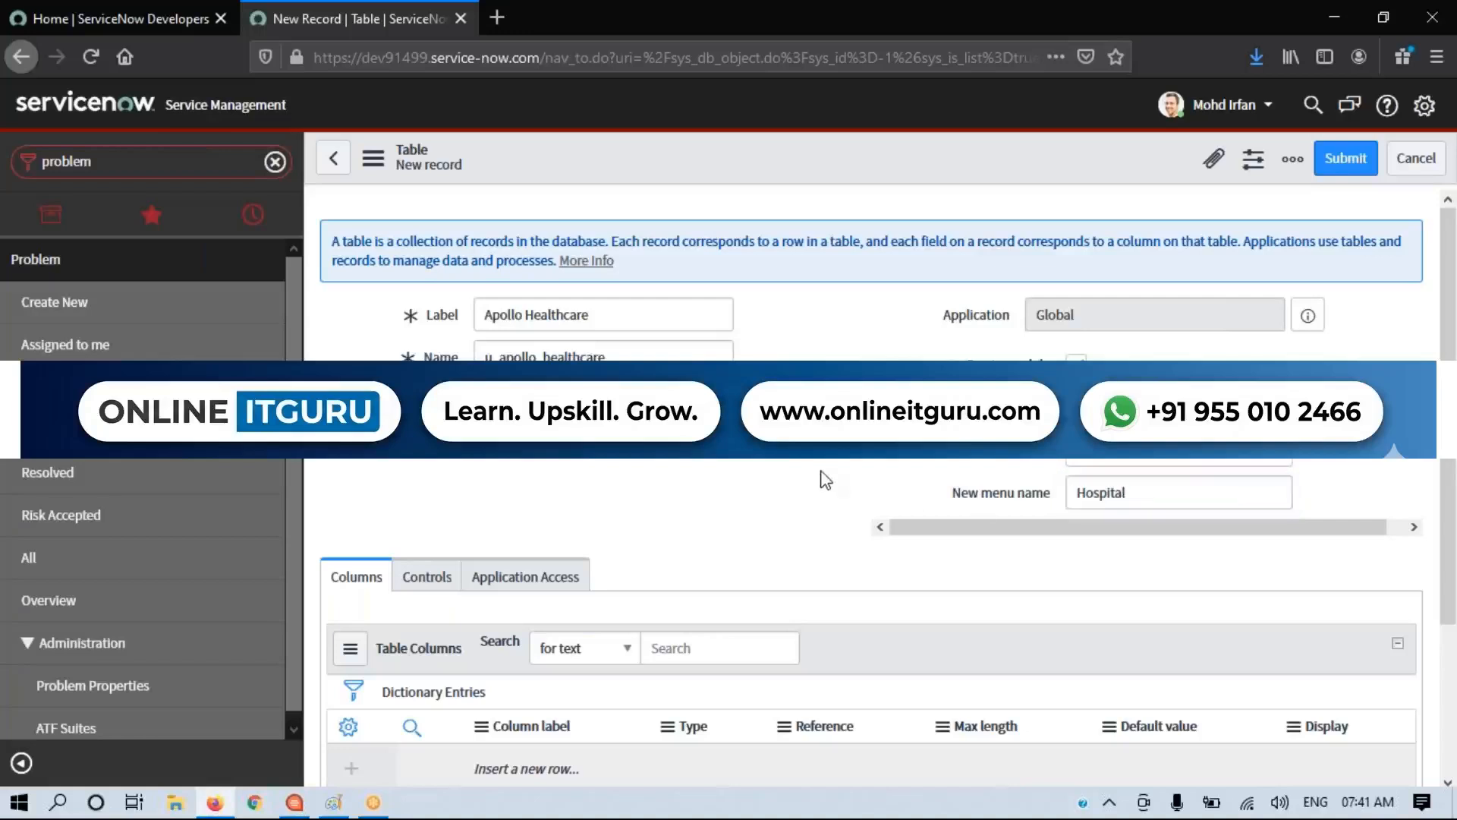
pyautogui.click(1128, 503)
pyautogui.write('s')
pyautogui.click(1337, 460)
pyautogui.click(1230, 491)
pyautogui.press('BackSpace')
pyautogui.click(865, 489)
# Step: Review the form's Columns section and the Controls settings for auto-numbering and access controls
pyautogui.scroll(-3, 744, 521)
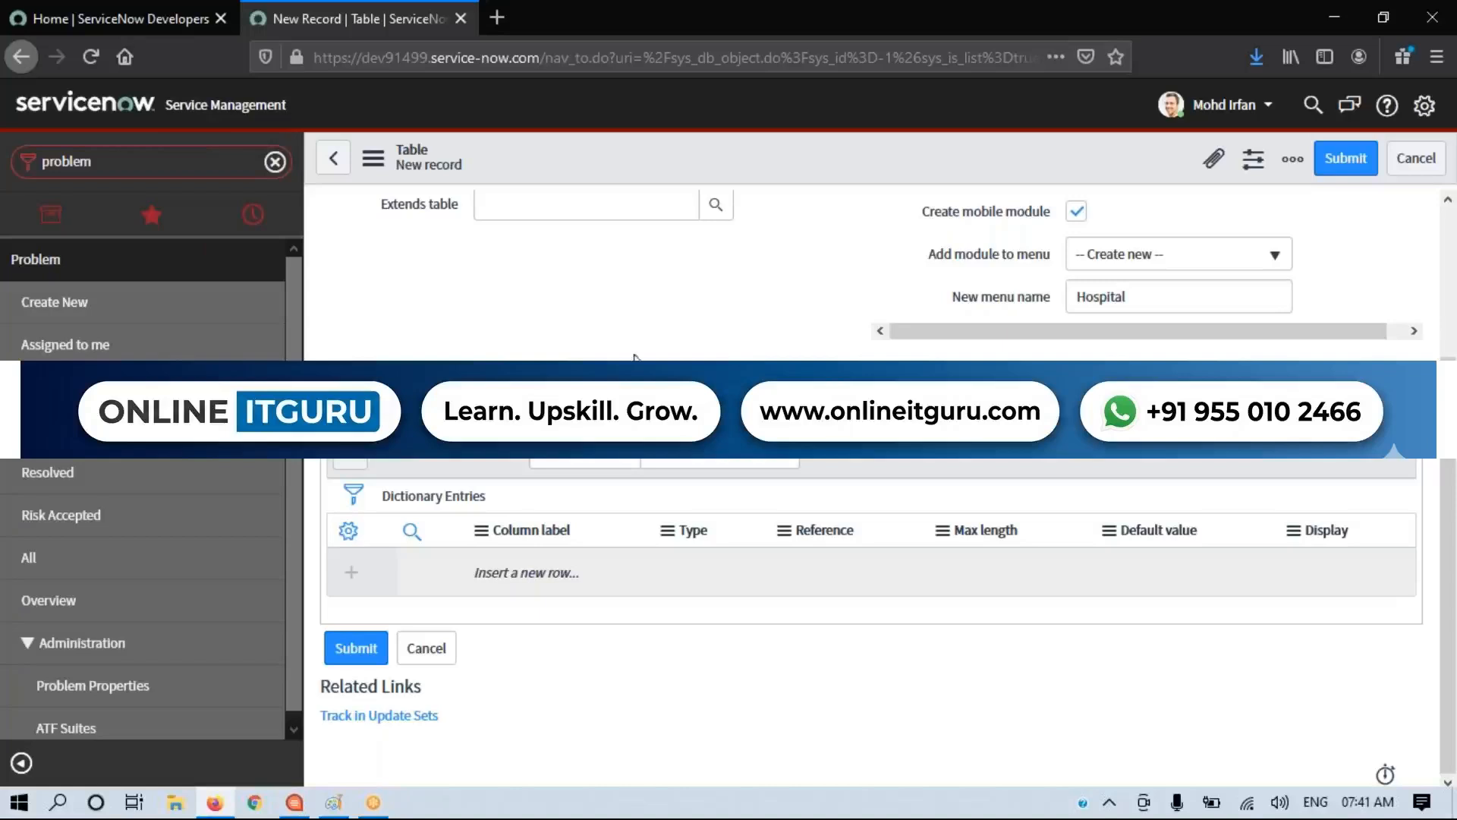
pyautogui.scroll(3, 634, 357)
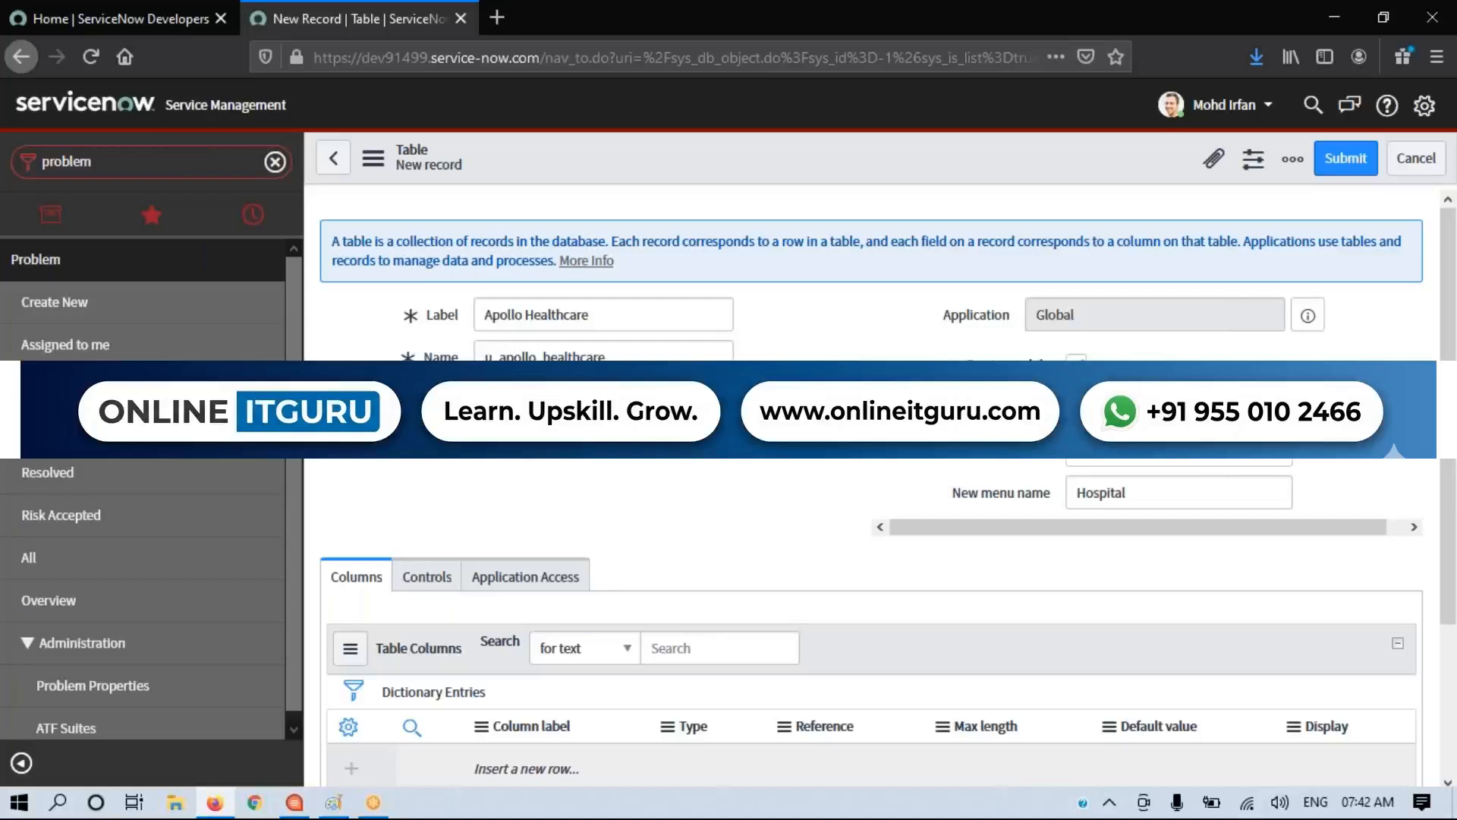
pyautogui.scroll(-5, 558, 545)
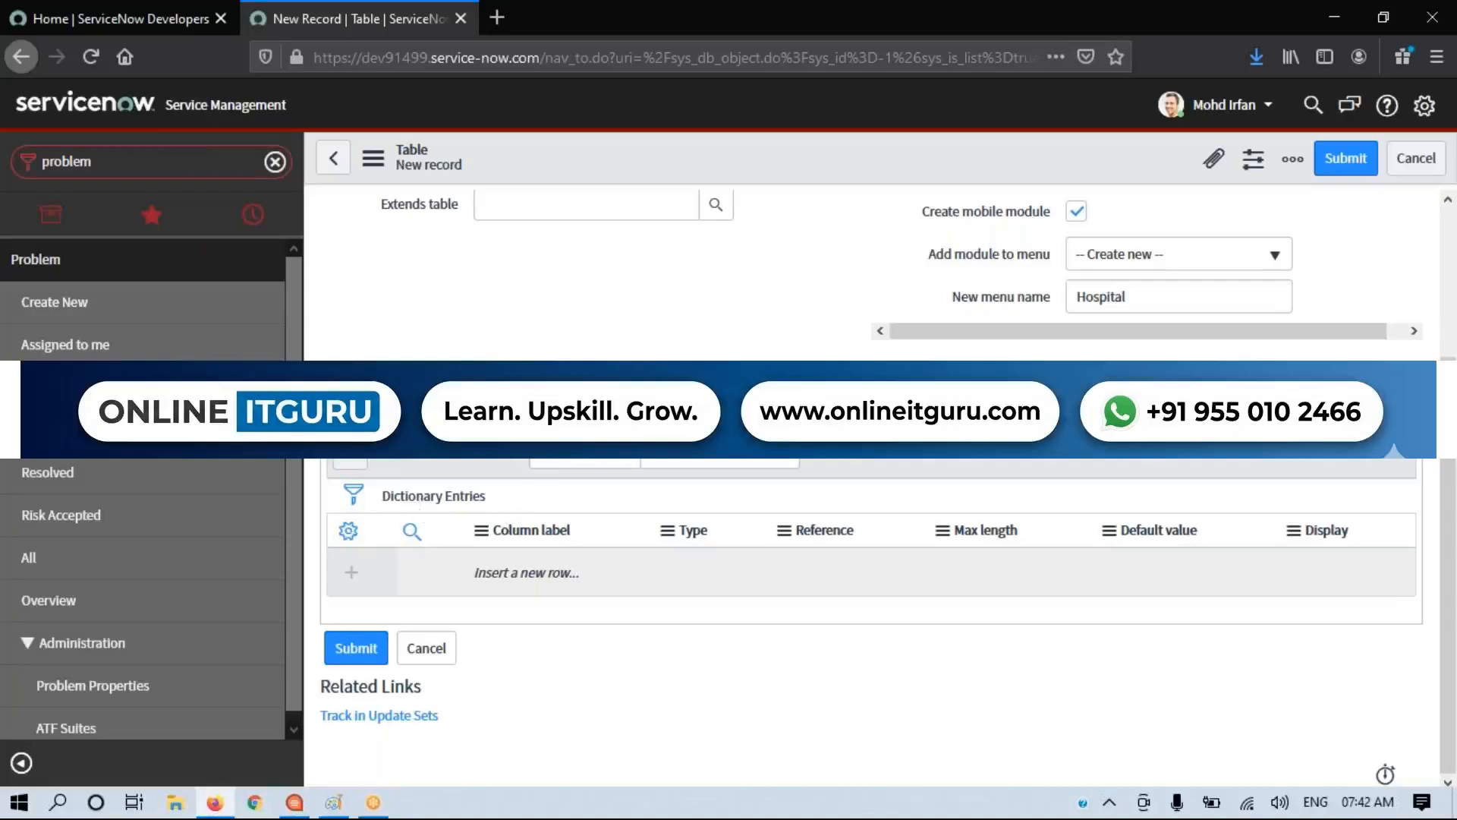
pyautogui.scroll(5, 872, 622)
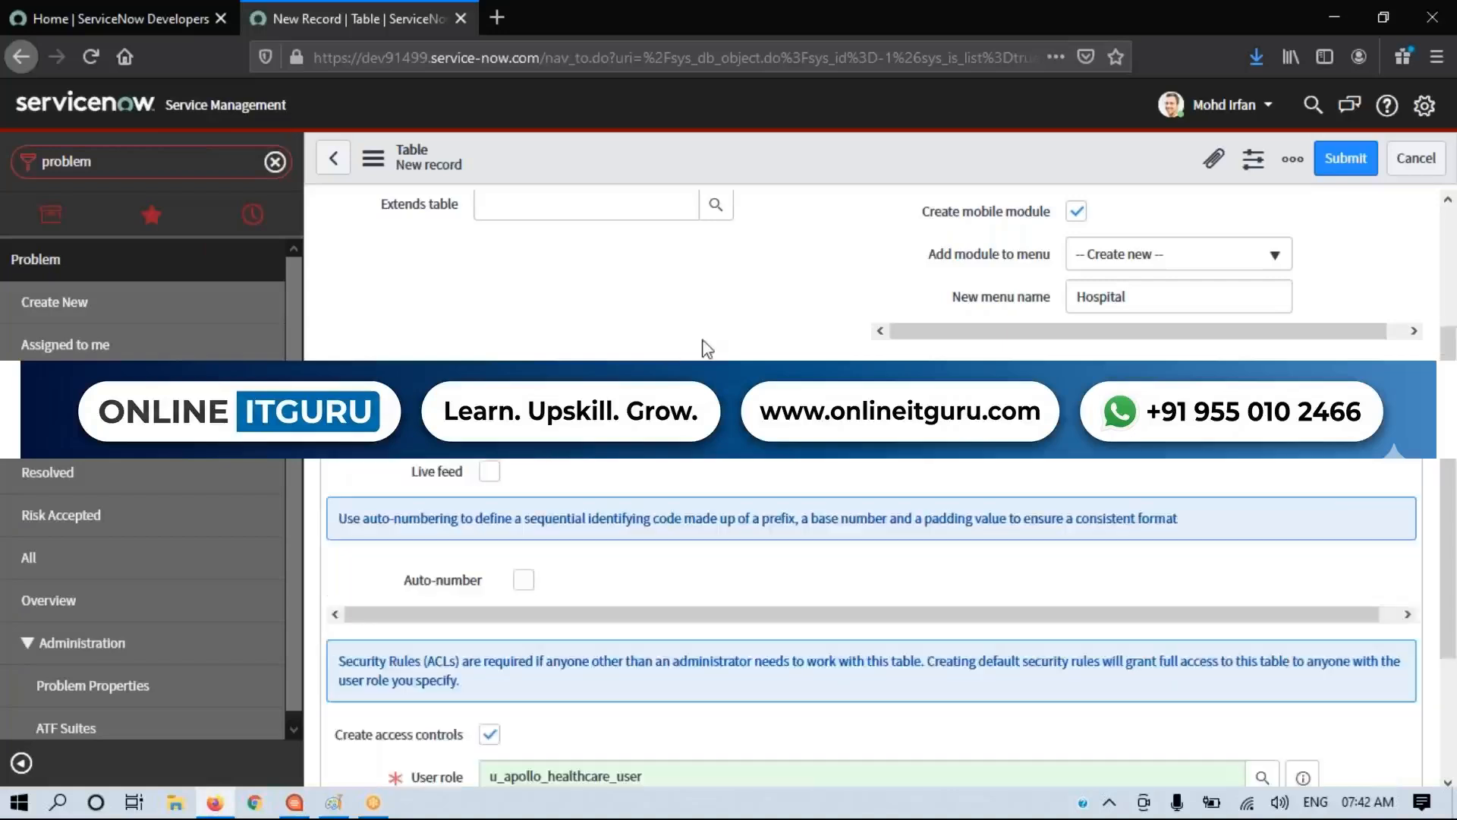
pyautogui.scroll(5, 704, 347)
pyautogui.scroll(-5, 699, 341)
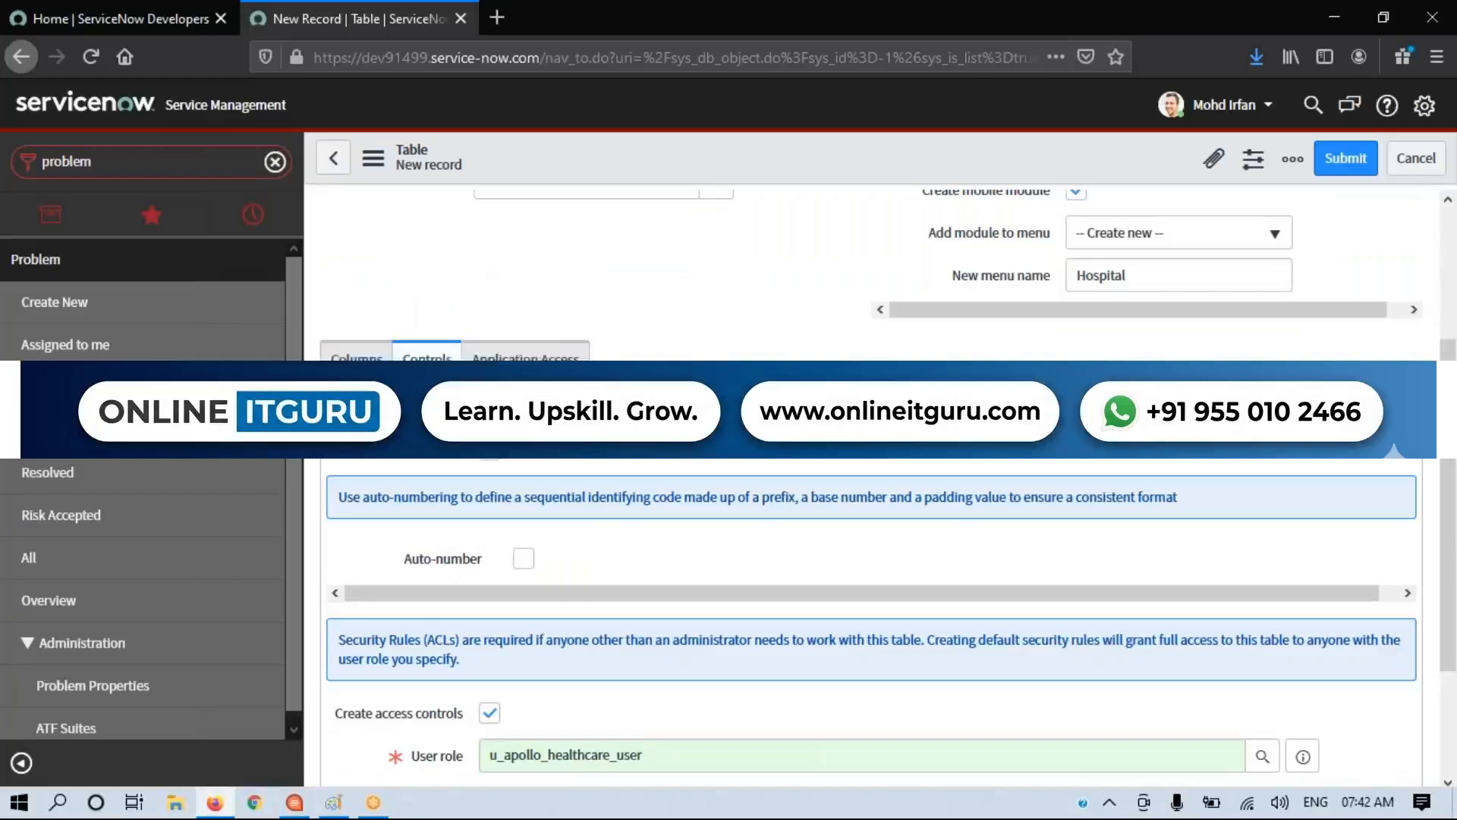
# Step: Review the Extensible, Live feed and Auto-number options in the table form's Controls settings
pyautogui.scroll(3, 873, 569)
pyautogui.click(562, 635)
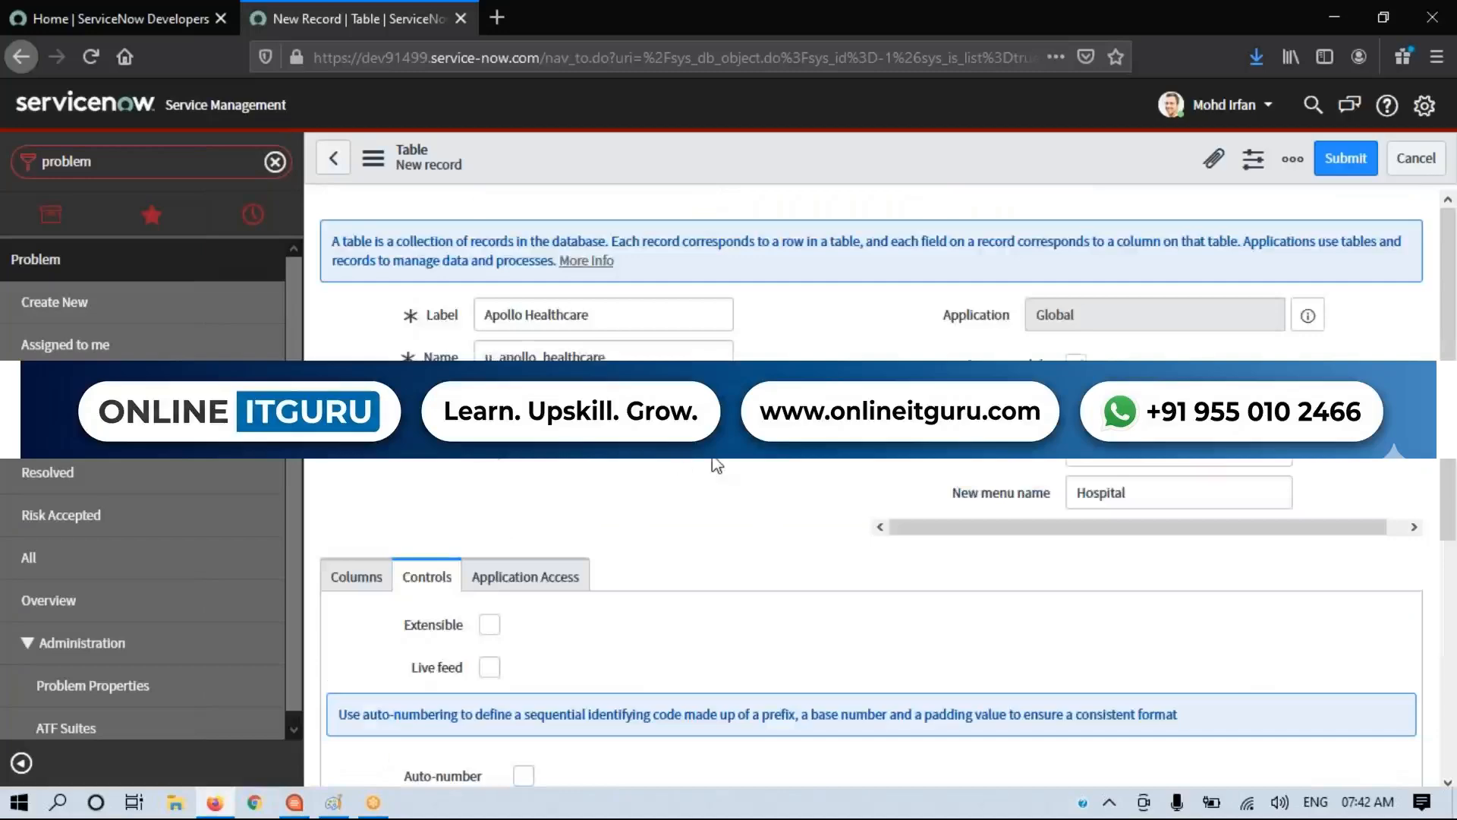
pyautogui.scroll(-4, 716, 461)
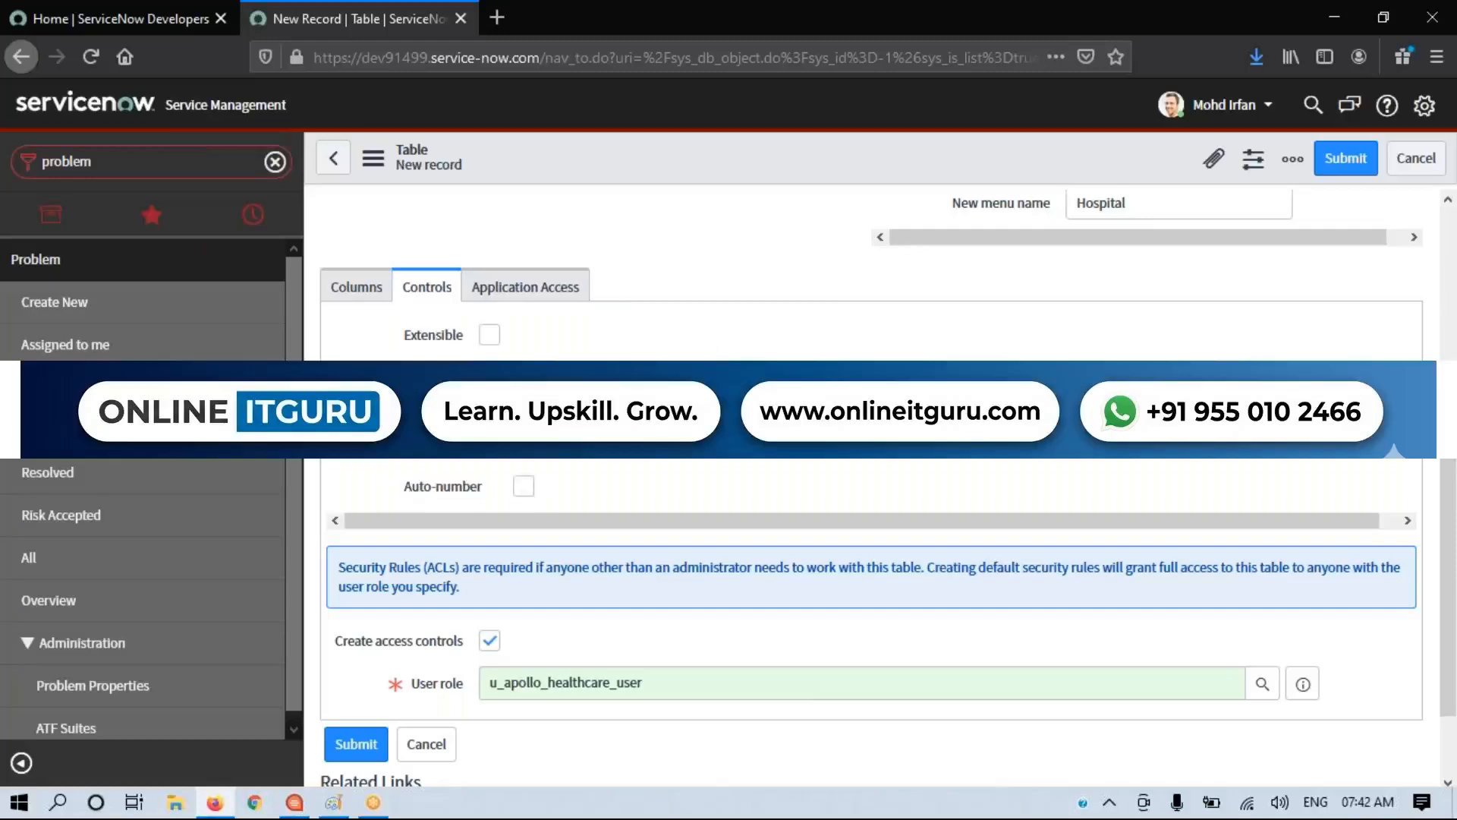
# Step: Open a second ServiceNow page, filter the navigator by "Incident", start a new incident record and examine its Number value
pyautogui.click(138, 23)
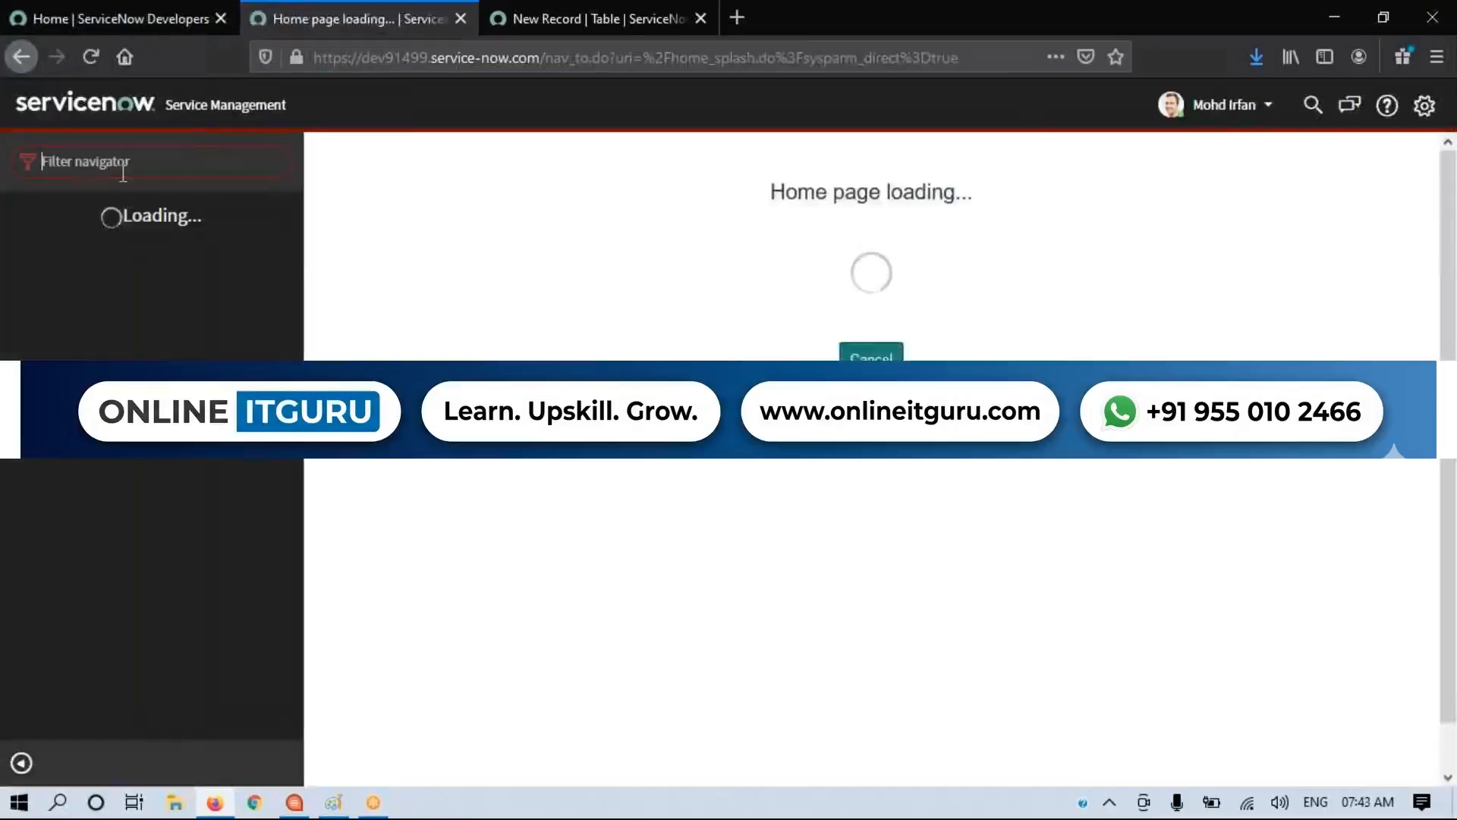
pyautogui.write('Incident')
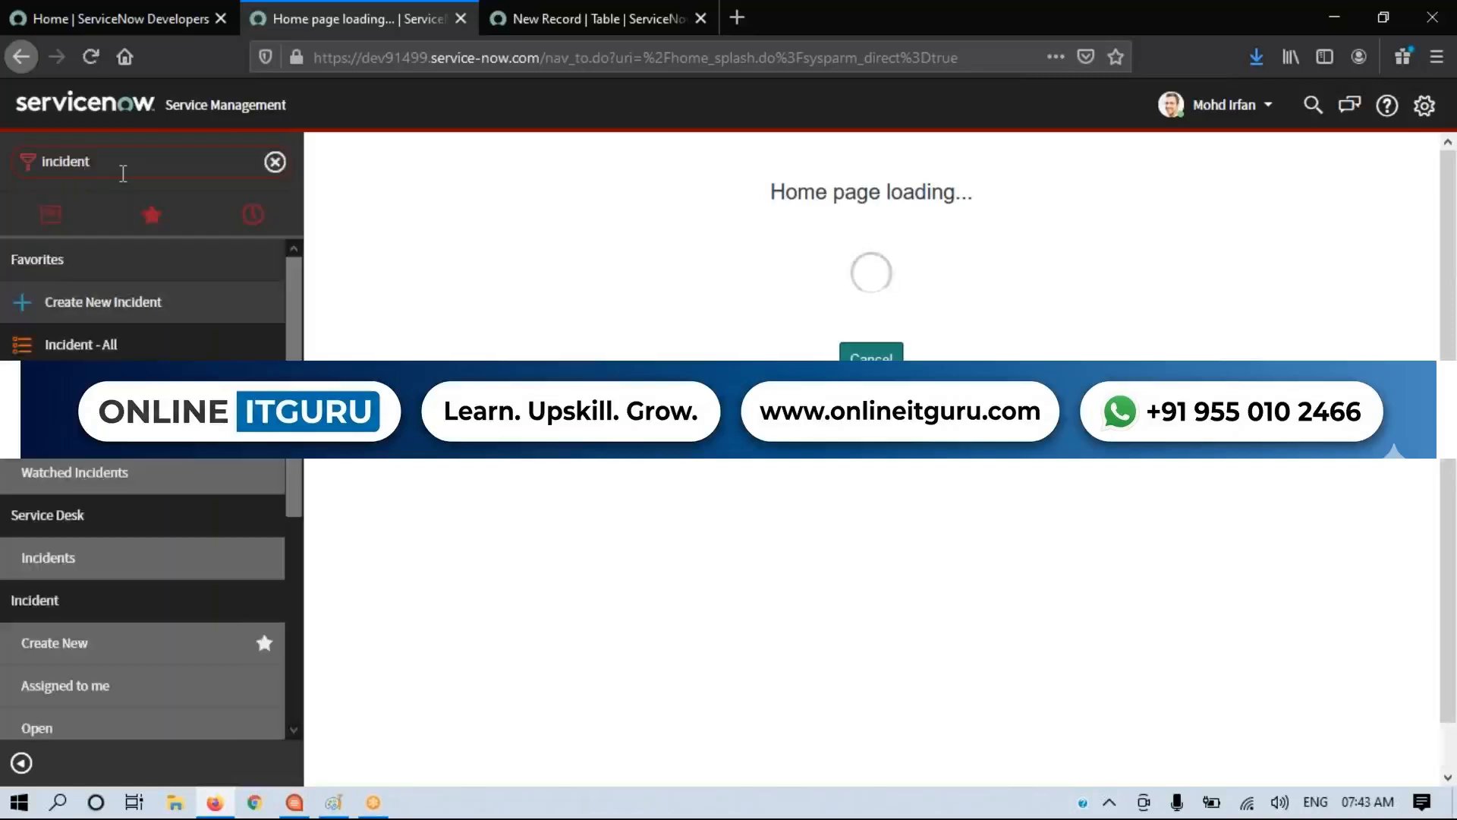
pyautogui.click(115, 315)
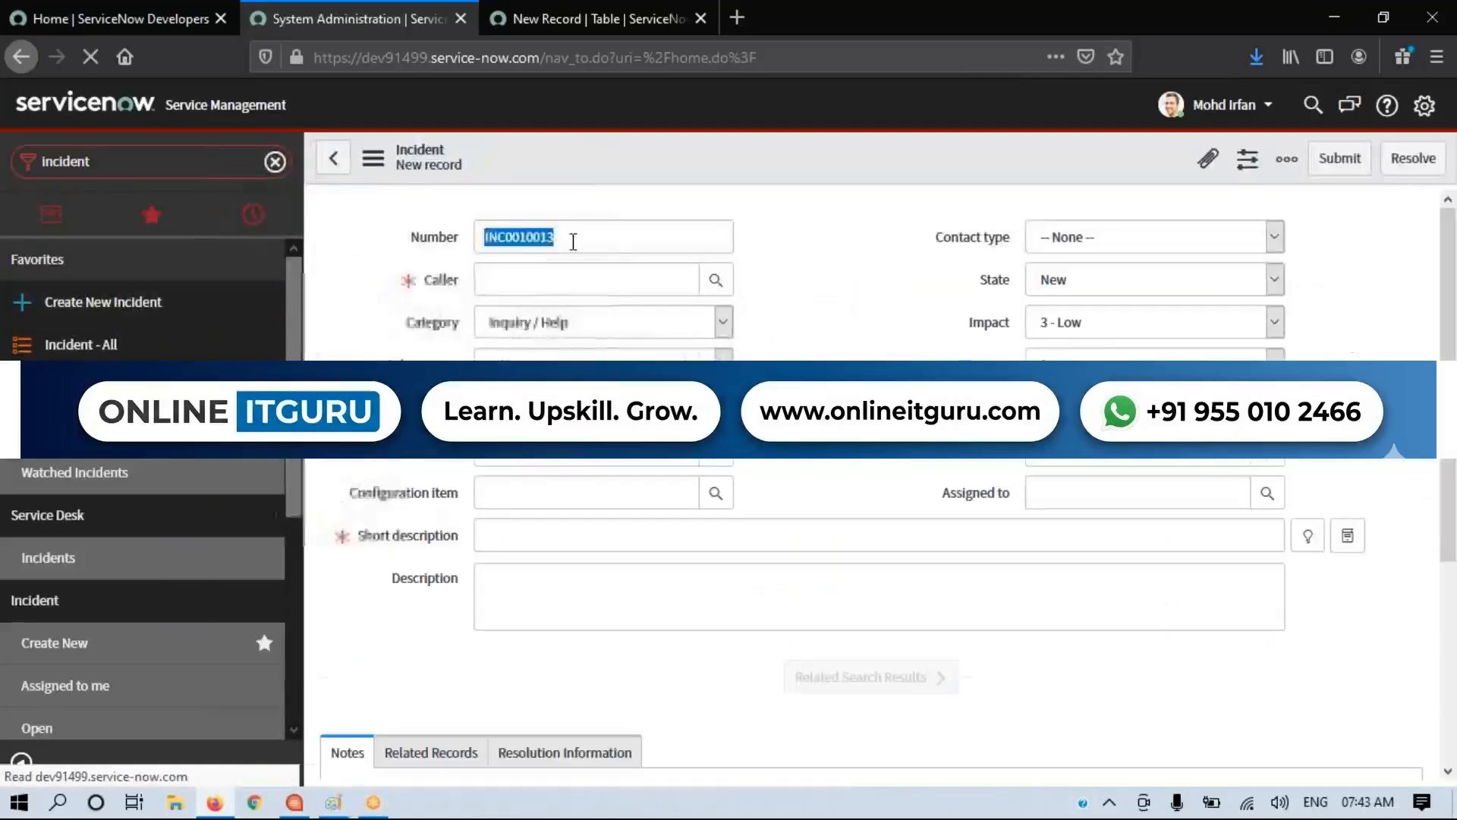
pyautogui.doubleClick(571, 237)
pyautogui.moveTo(617, 250); pyautogui.dragTo(458, 238)
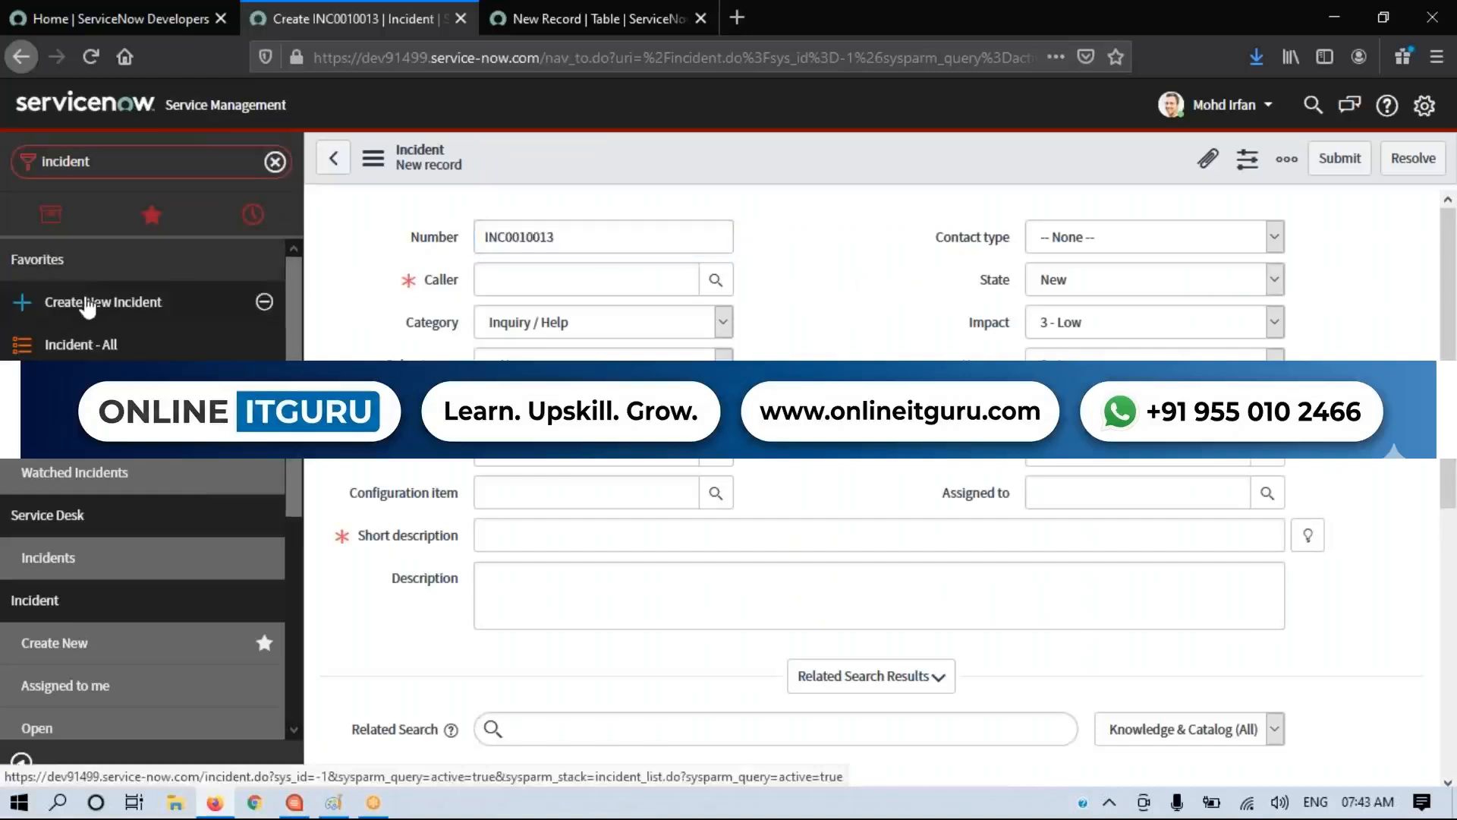
# Step: Start another new incident record to see how its Number value is assigned
pyautogui.click(140, 303)
pyautogui.doubleClick(560, 237)
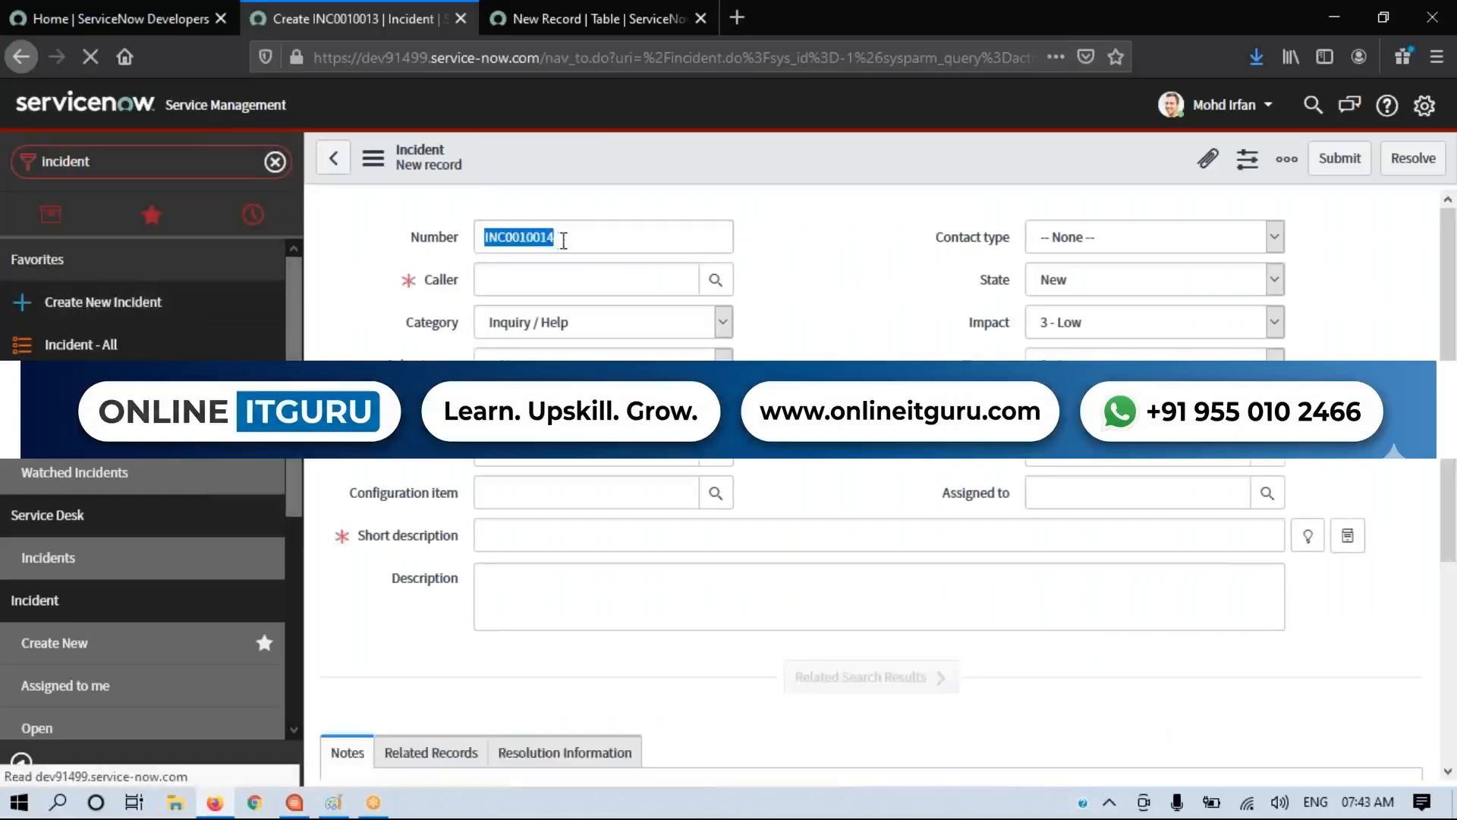
pyautogui.click(605, 249)
pyautogui.moveTo(605, 249); pyautogui.dragTo(460, 234)
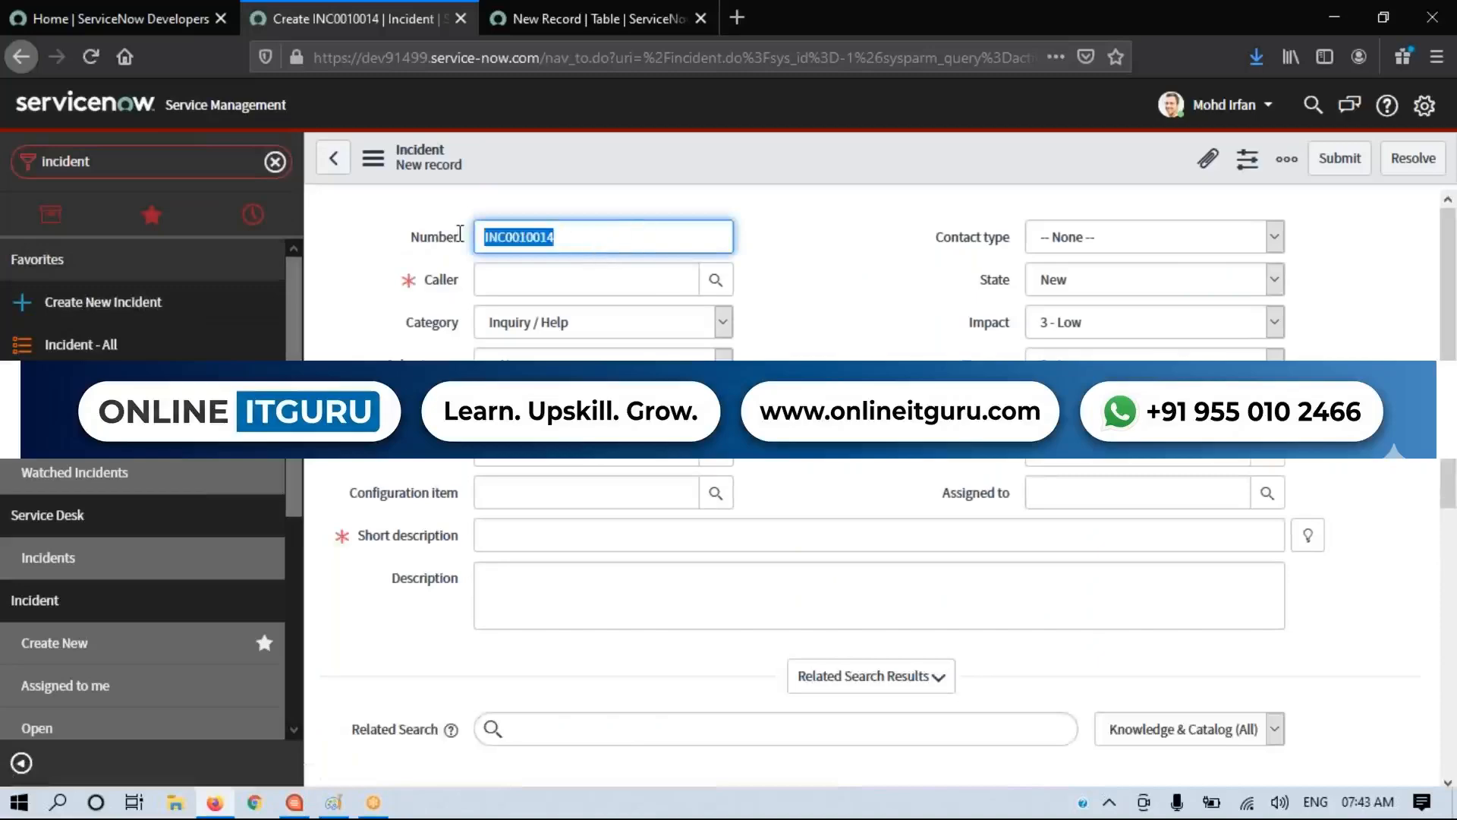
pyautogui.click(405, 257)
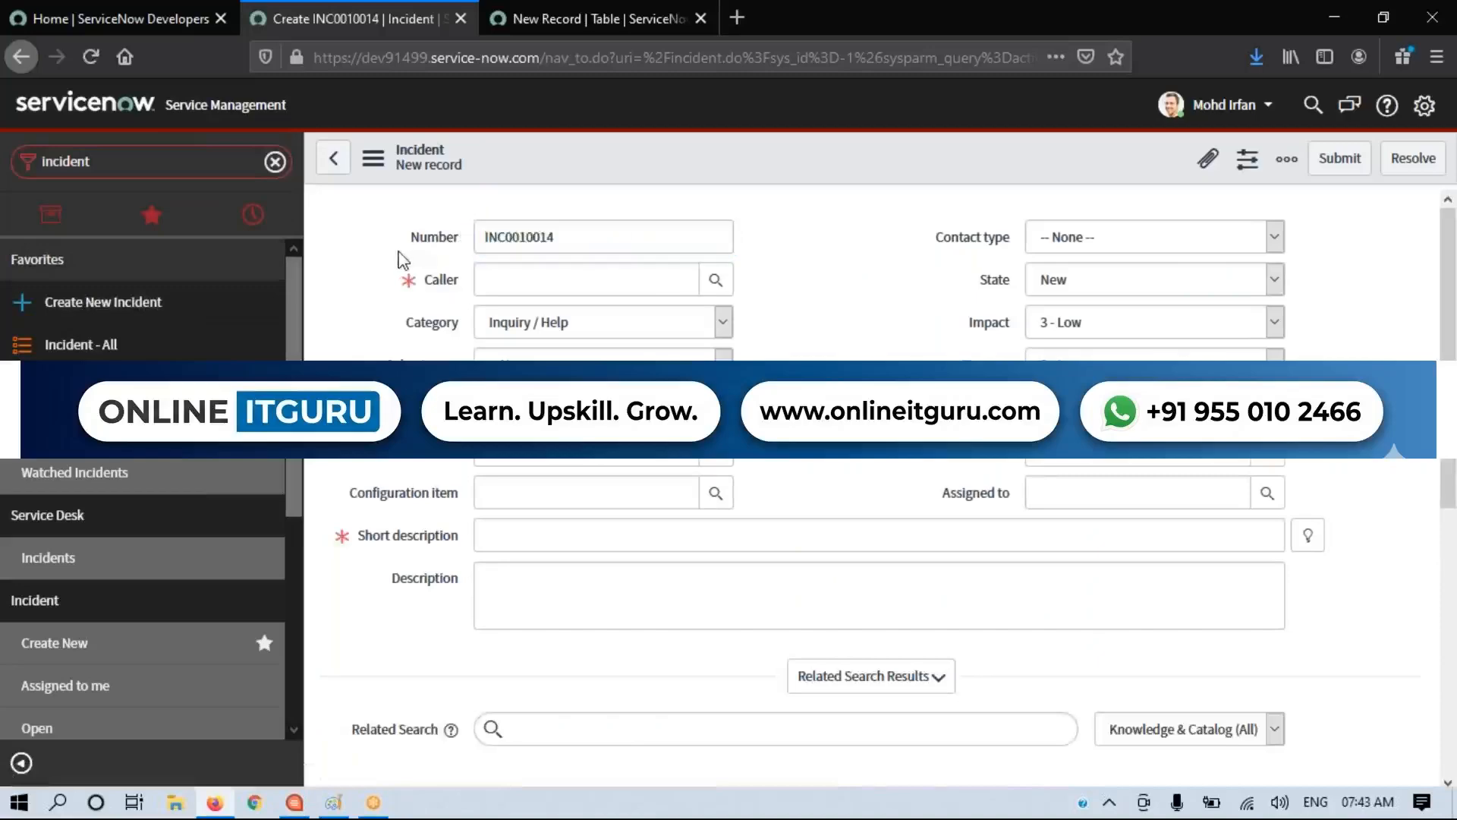
# Step: Examine the INC prefix, the digits and the label of the incident form's Number field
pyautogui.doubleClick(504, 240)
pyautogui.click(503, 242)
pyautogui.moveTo(505, 241); pyautogui.dragTo(476, 238)
pyautogui.moveTo(585, 231); pyautogui.dragTo(505, 238)
pyautogui.click(834, 253)
pyautogui.moveTo(388, 239); pyautogui.dragTo(475, 243)
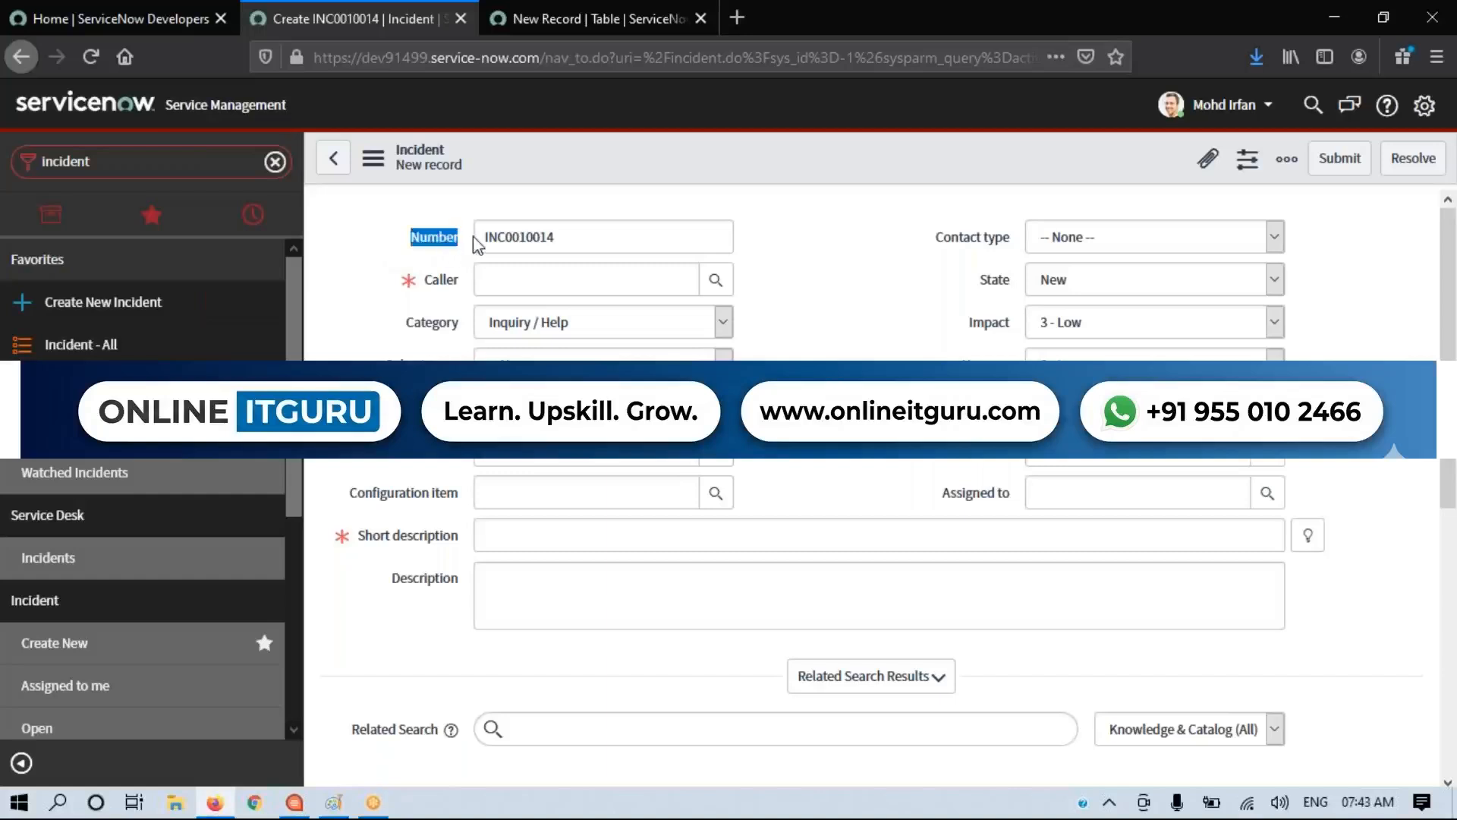
# Step: Return to the new Table record and enable Auto-number in its Controls settings
pyautogui.click(577, 19)
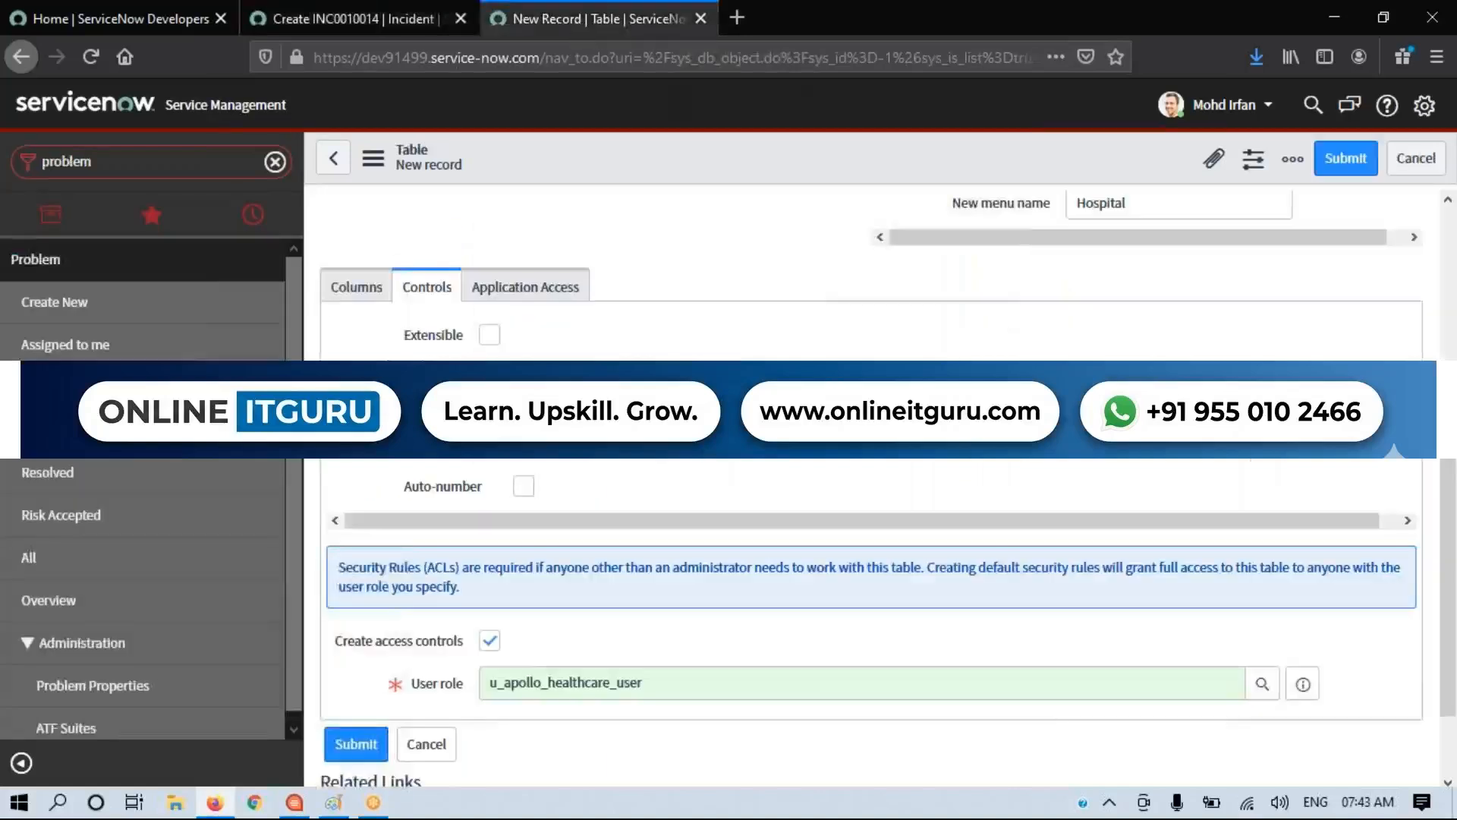
pyautogui.moveTo(468, 486); pyautogui.dragTo(481, 487)
pyautogui.click(524, 486)
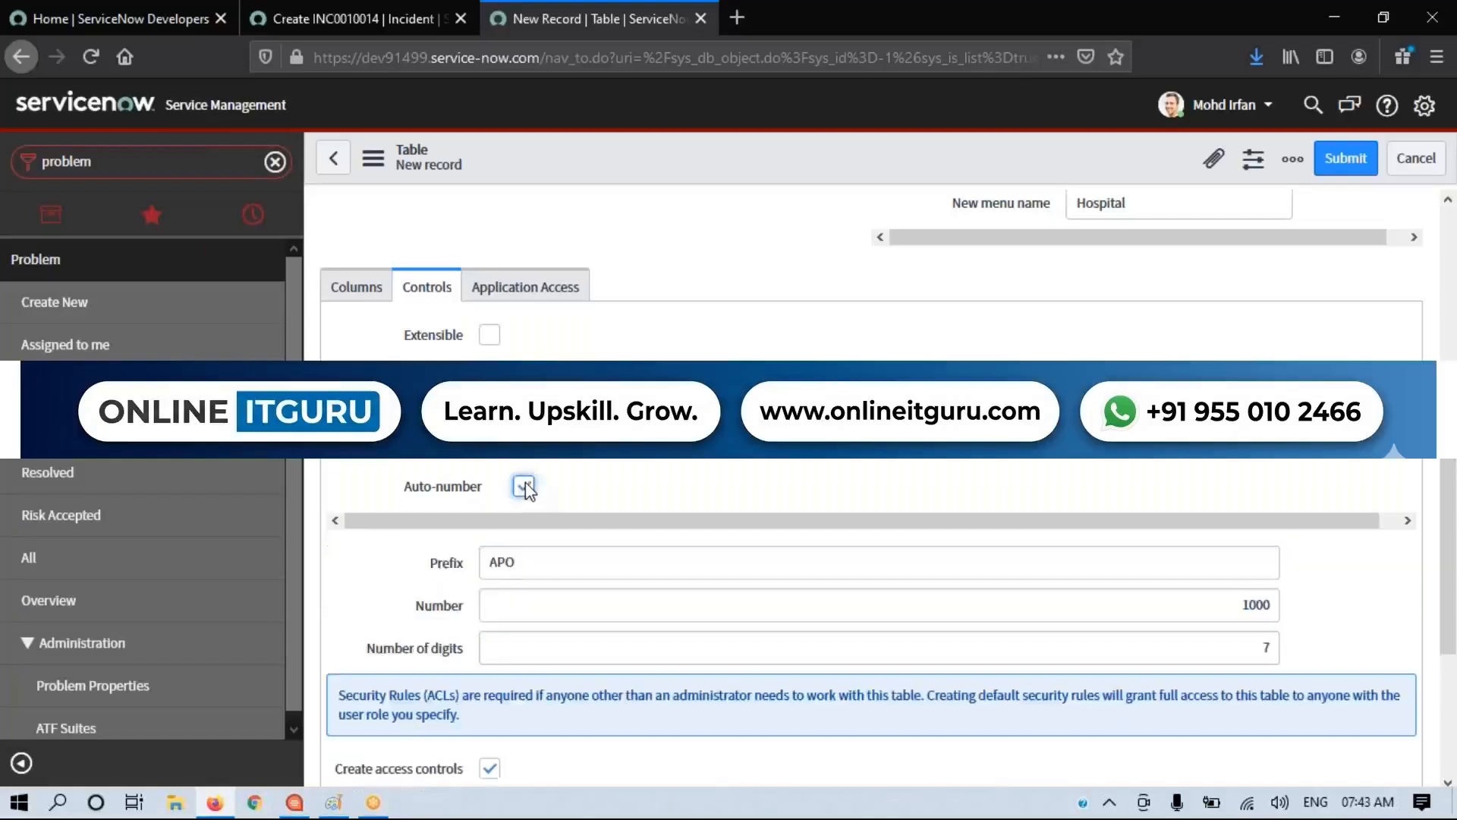
pyautogui.scroll(-2, 525, 490)
# Step: Set the auto-number Prefix to APH
pyautogui.moveTo(425, 490); pyautogui.dragTo(473, 497)
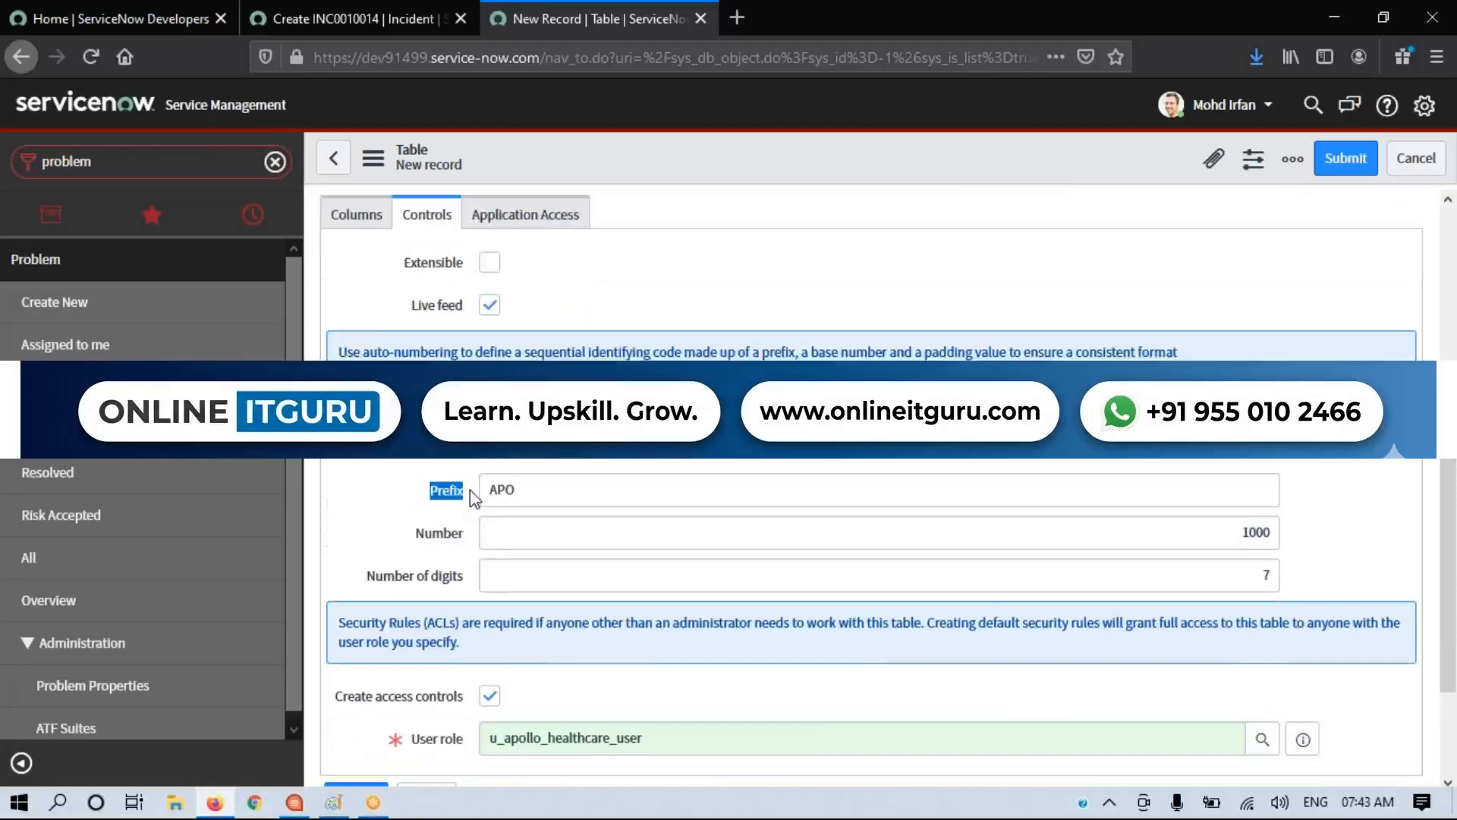
pyautogui.click(565, 483)
pyautogui.moveTo(565, 484); pyautogui.dragTo(489, 494)
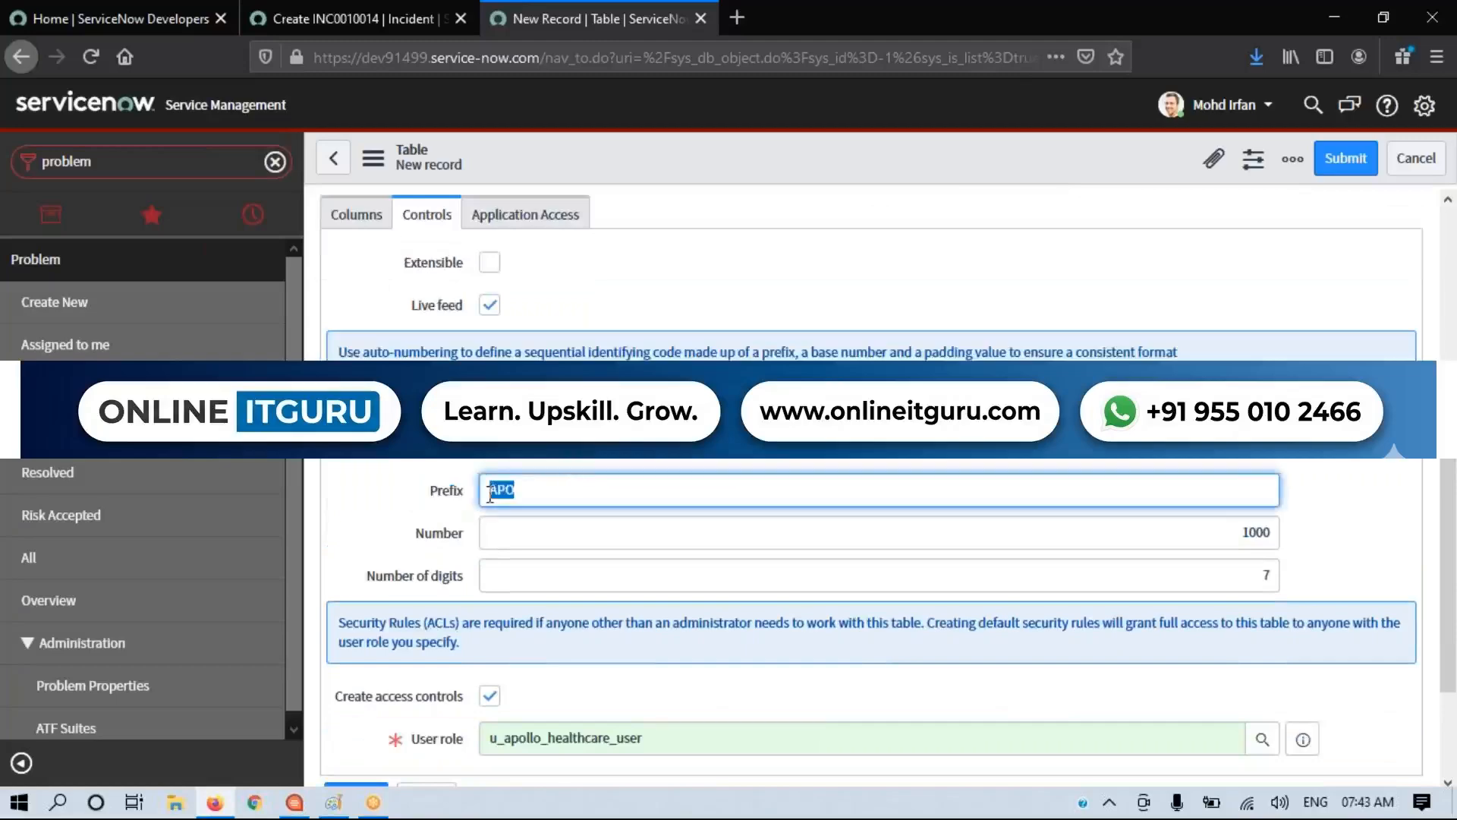
pyautogui.write('PH')
pyautogui.press('BackSpace')
pyautogui.write('A')
pyautogui.press('BackSpace')
pyautogui.press('BackSpace')
pyautogui.write('APH')
pyautogui.click(445, 505)
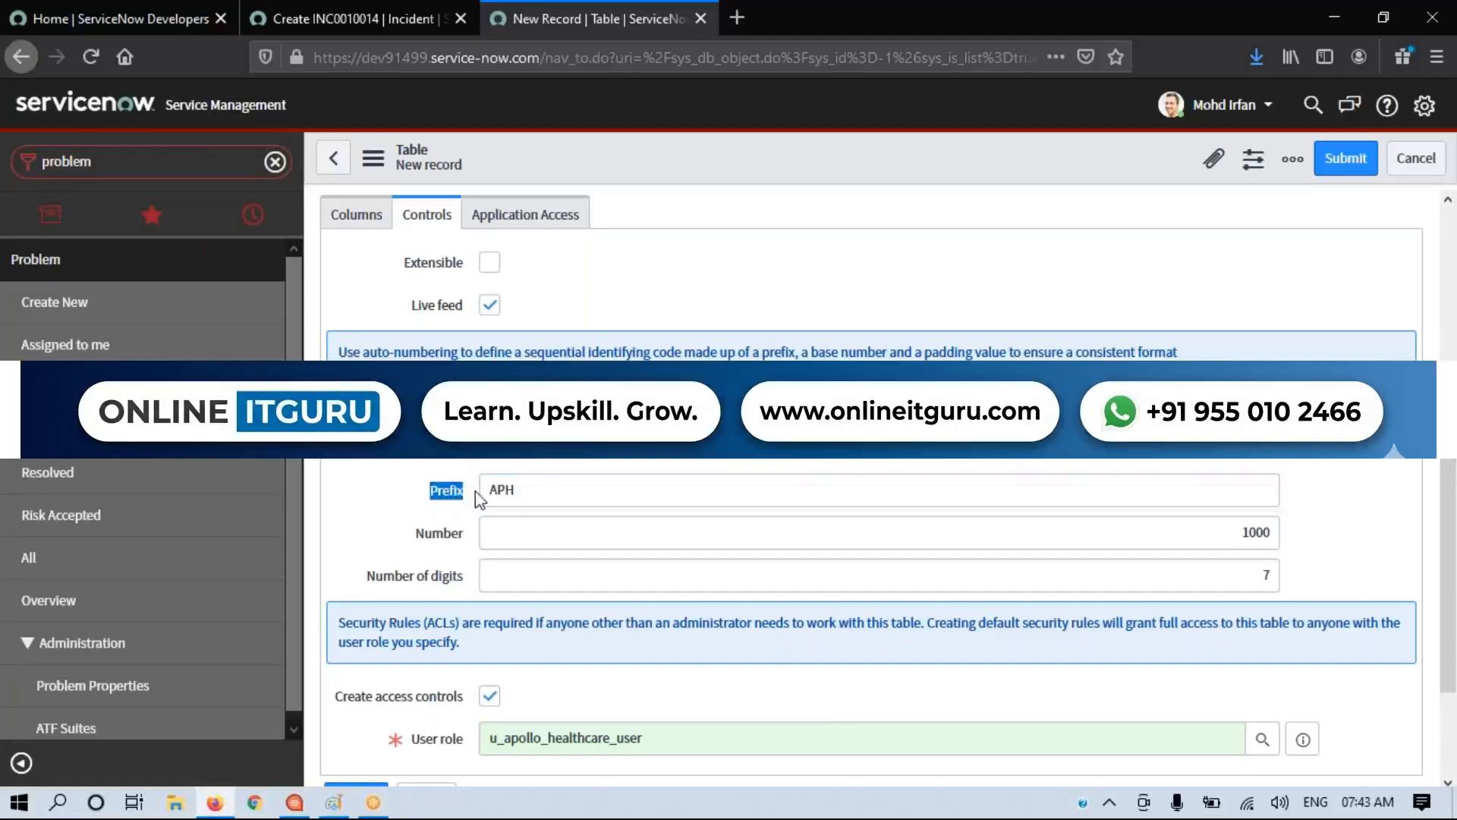
# Step: Set the auto-number's Number of digits to 6 and its starting Number to 10000
pyautogui.moveTo(366, 577); pyautogui.dragTo(474, 584)
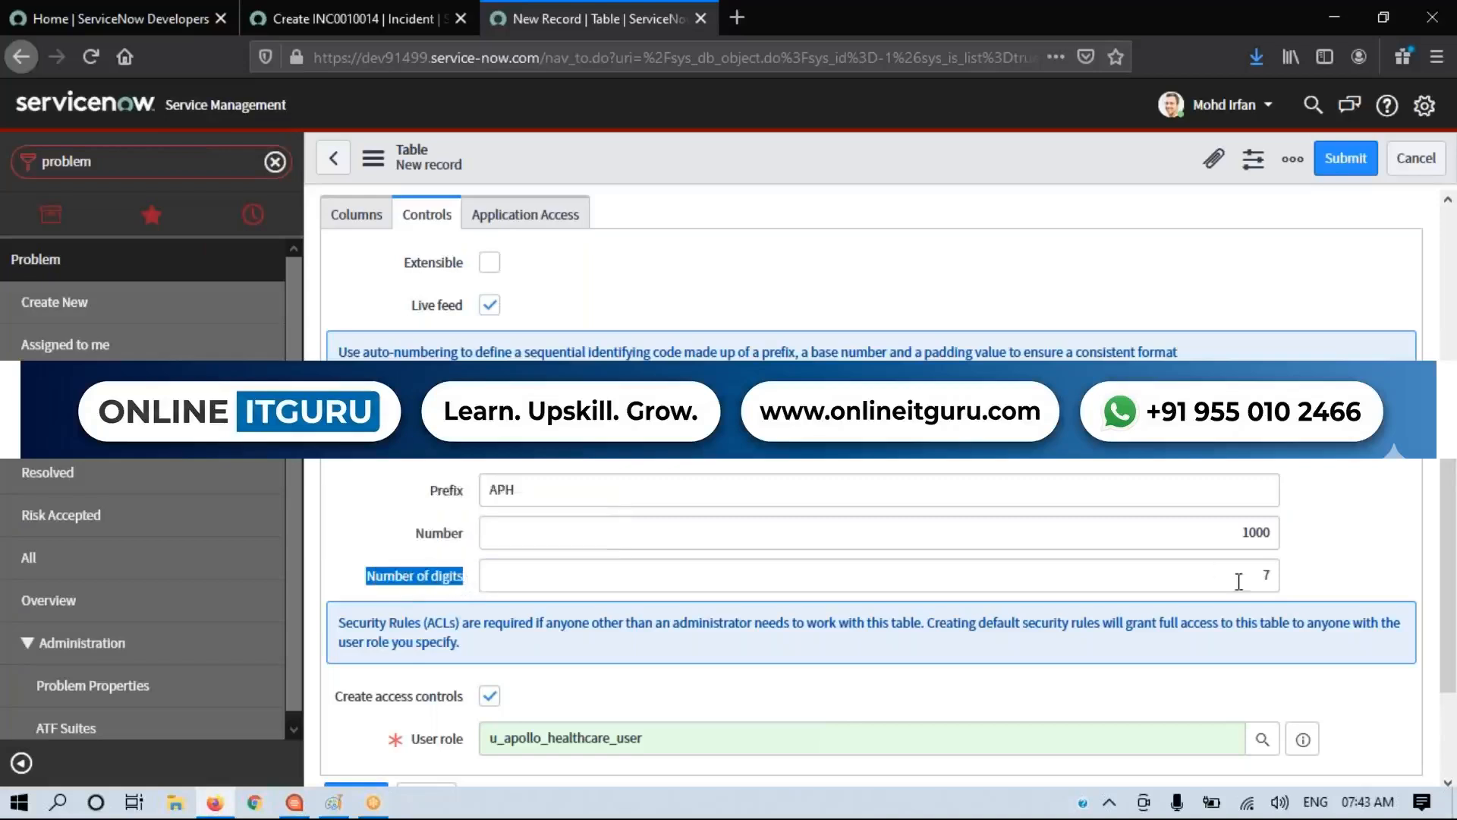
pyautogui.doubleClick(1282, 580)
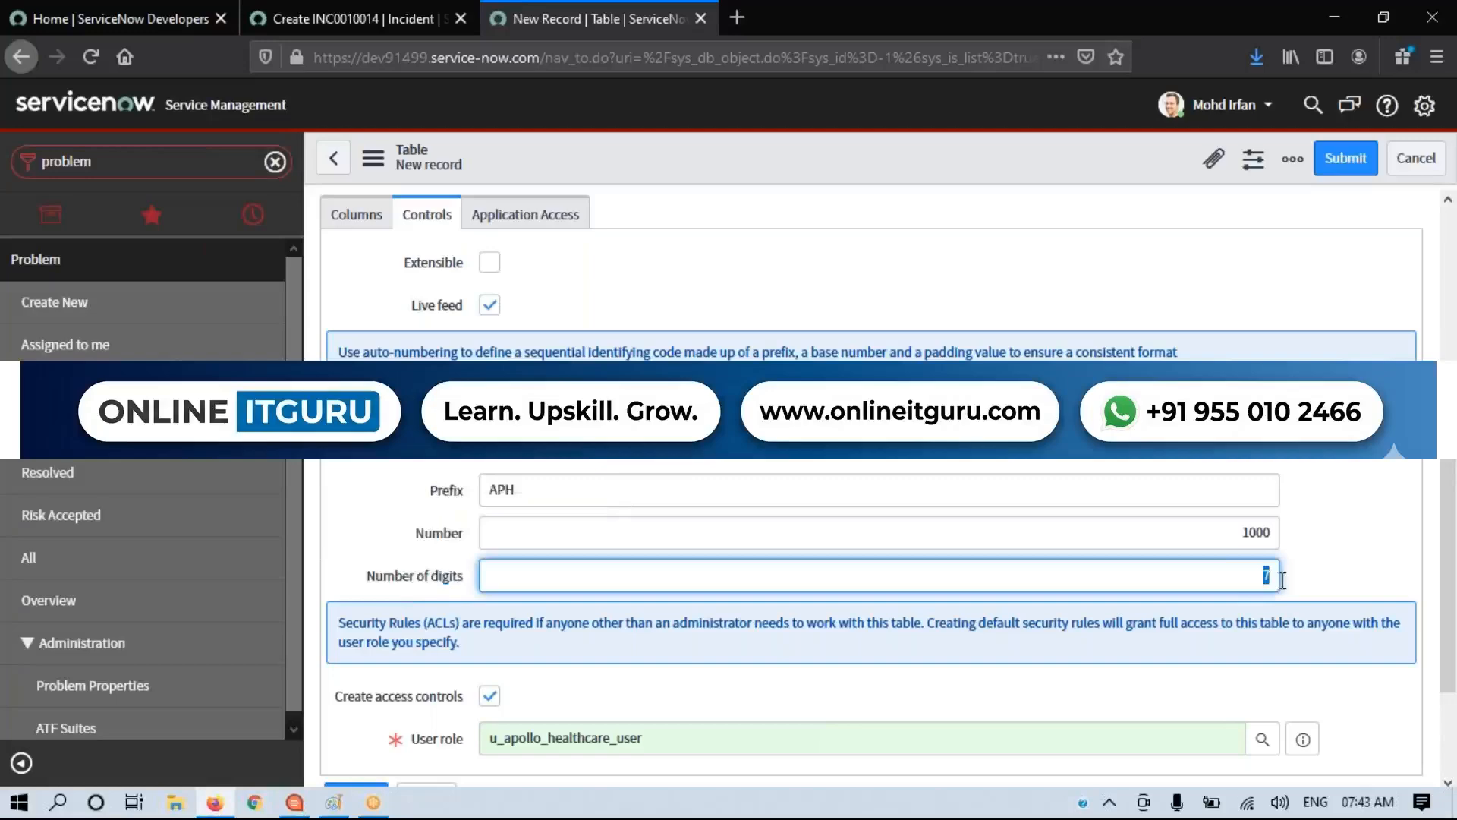
pyautogui.press('BackSpace')
pyautogui.write('6')
pyautogui.moveTo(1197, 530); pyautogui.dragTo(1345, 539)
pyautogui.write('100000')
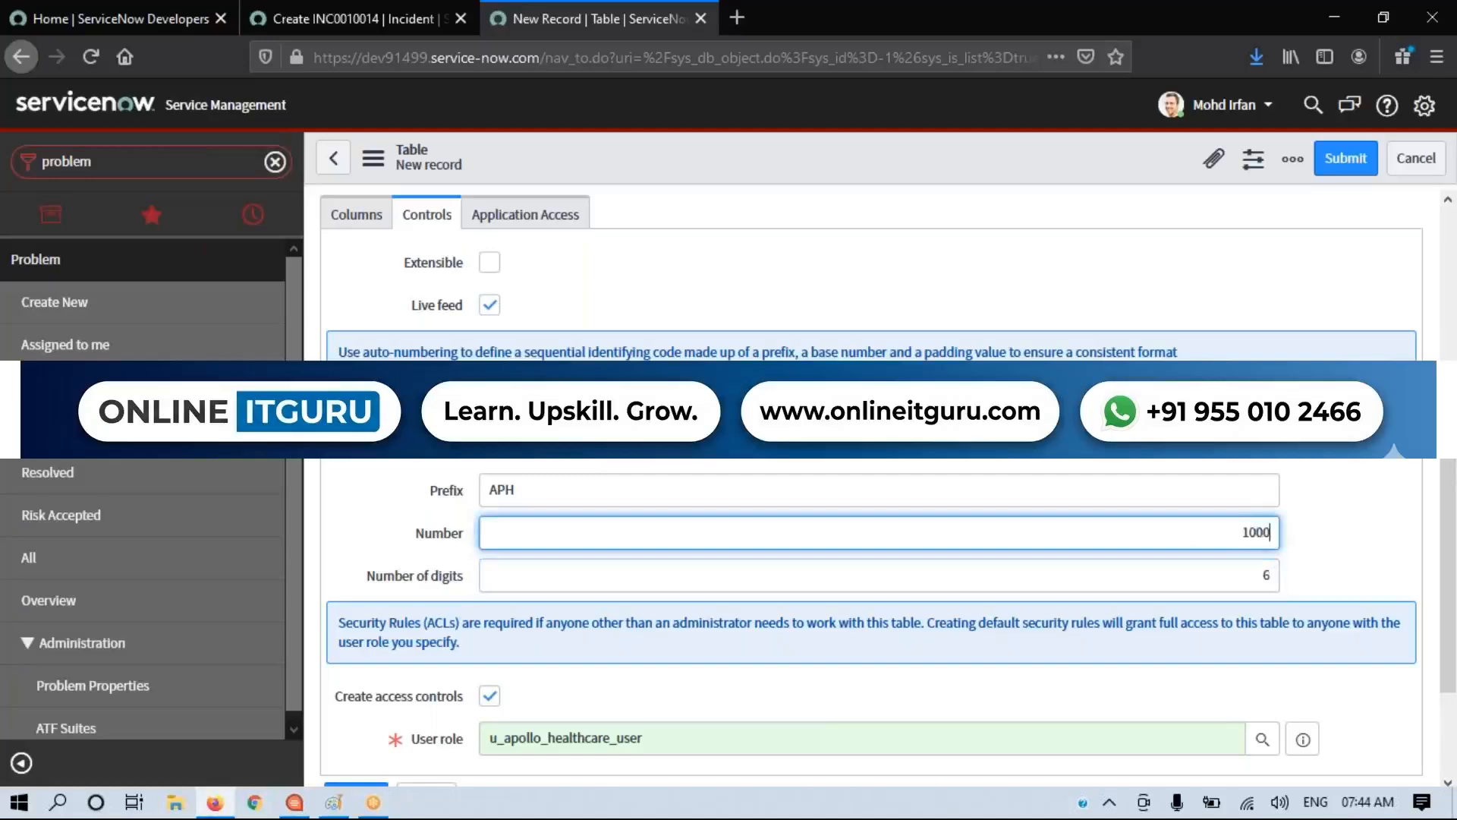
pyautogui.press('BackSpace')
# Step: Switch to the Paint notes and add the line APH000000 below u_first_second_third_fourth
pyautogui.click(334, 802)
pyautogui.click(791, 541)
pyautogui.press('Return')
pyautogui.press('Return')
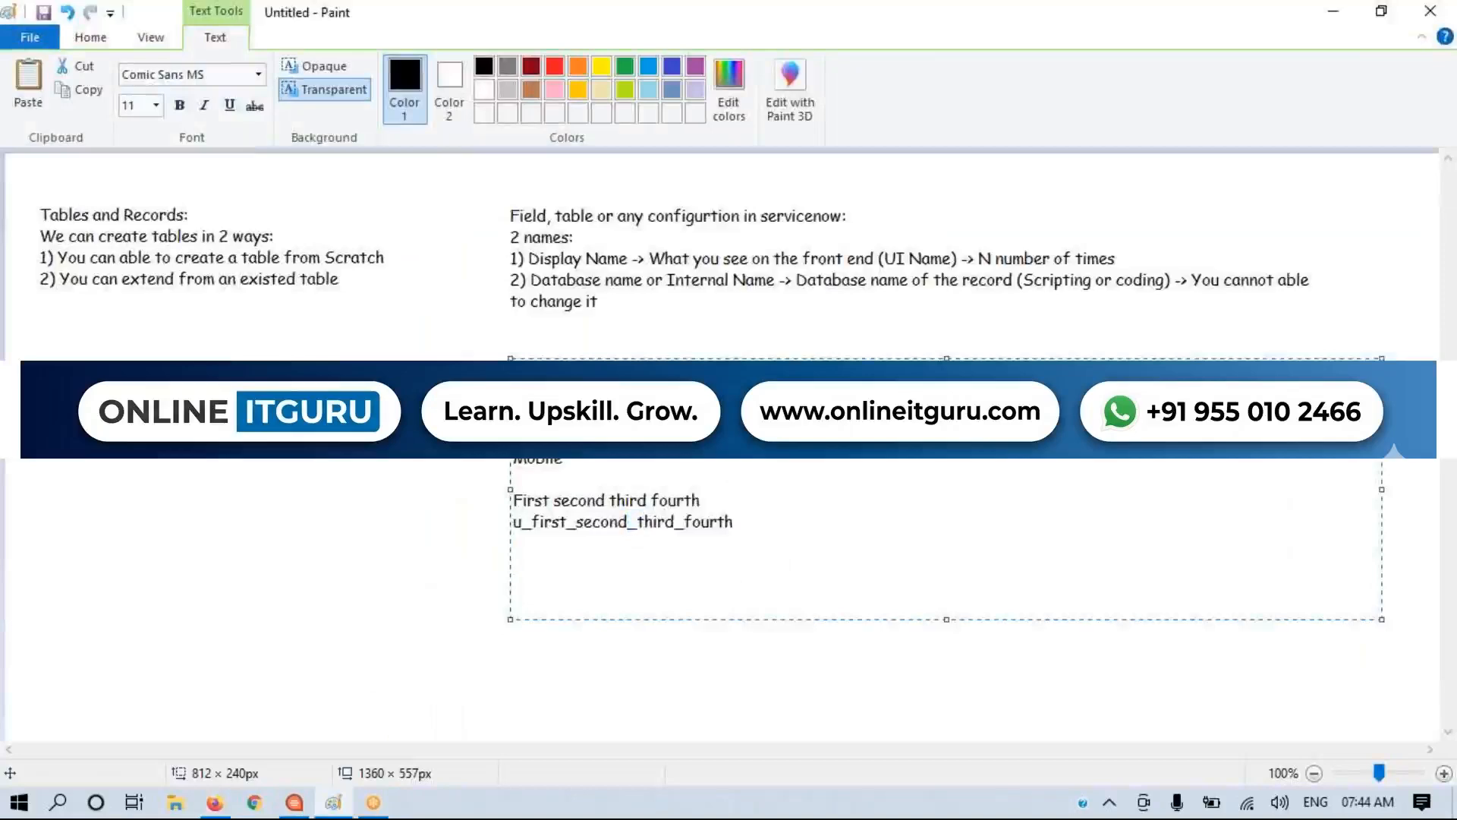
pyautogui.write('APH000000')
# Step: Replace the second zero of the sample number in the notes with 1 to form APH010000
pyautogui.hotkey('shift', 'Left')
pyautogui.hotkey('shift', 'Left')
pyautogui.hotkey('shift', 'Left')
pyautogui.hotkey('shift', 'Left')
pyautogui.hotkey('shift', 'Left')
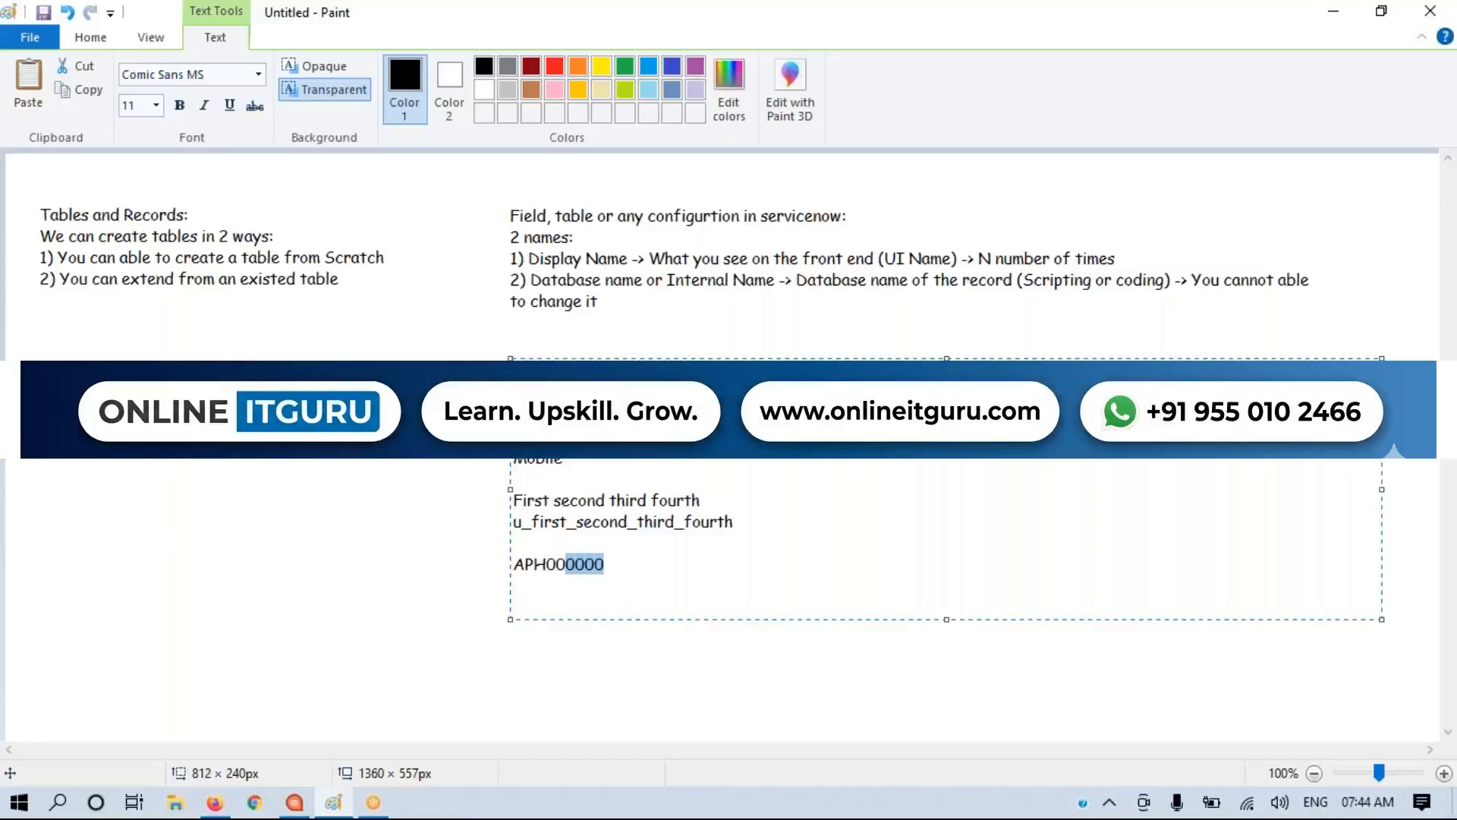
pyautogui.press('Left')
pyautogui.hotkey('shift', 'Right')
pyautogui.write('1')
pyautogui.hotkey('shift', 'Home')
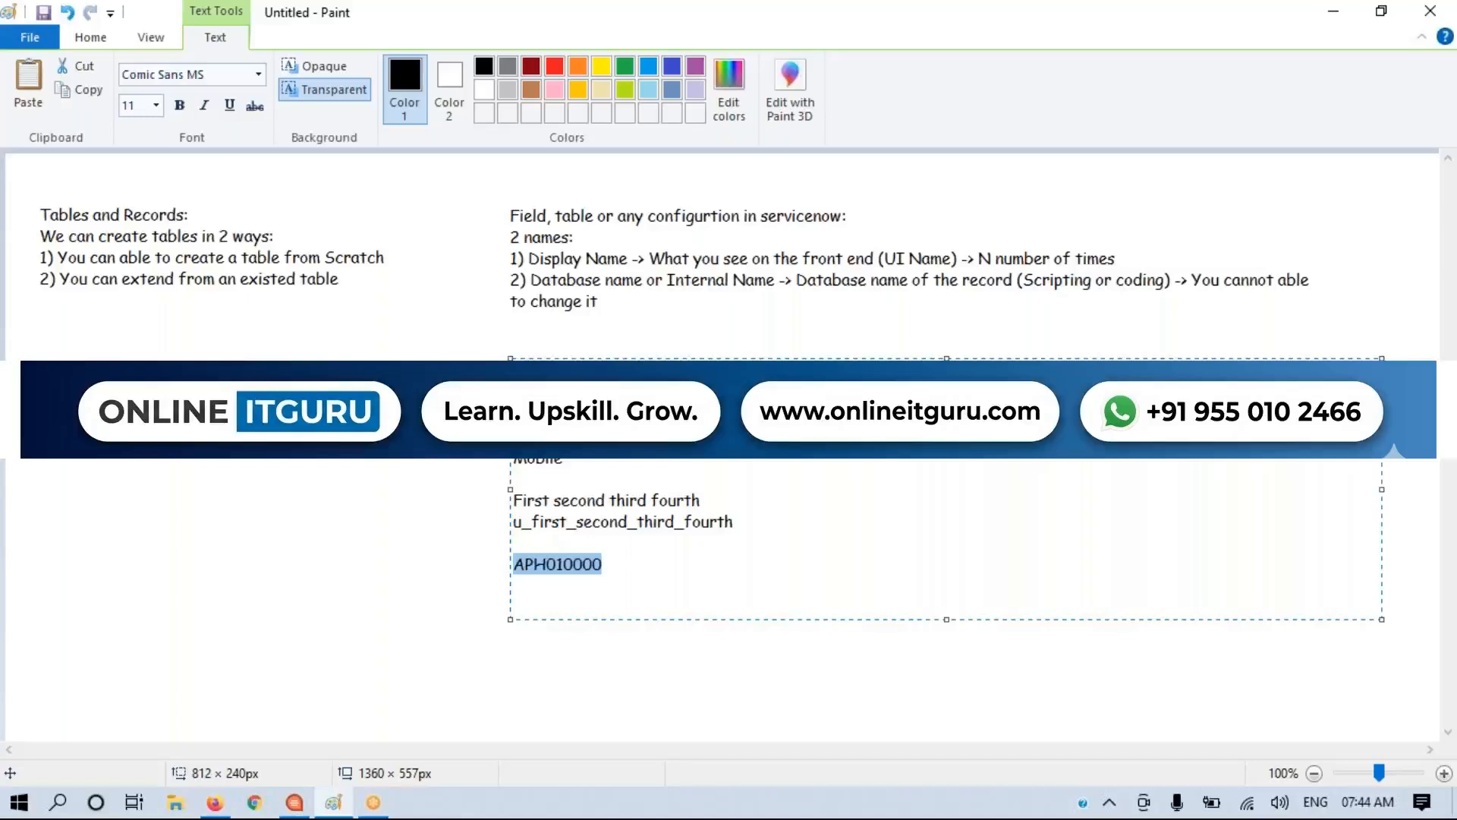
# Step: Switch back to the ServiceNow table form and turn off Create access controls
pyautogui.hotkey('alt', 'Tab')
pyautogui.scroll(-3, 820, 547)
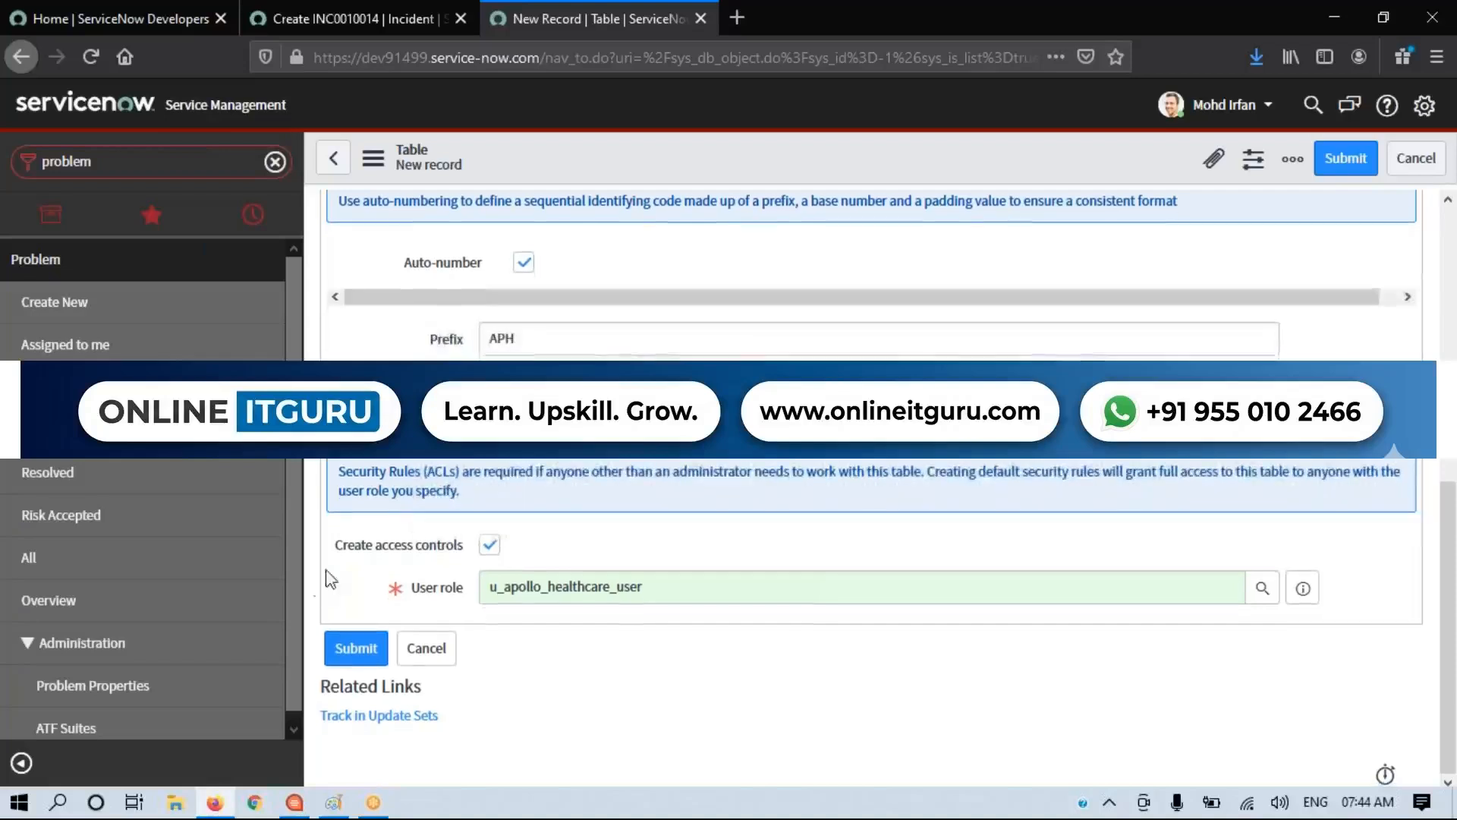
pyautogui.moveTo(334, 551); pyautogui.dragTo(626, 543)
pyautogui.click(658, 540)
pyautogui.click(490, 544)
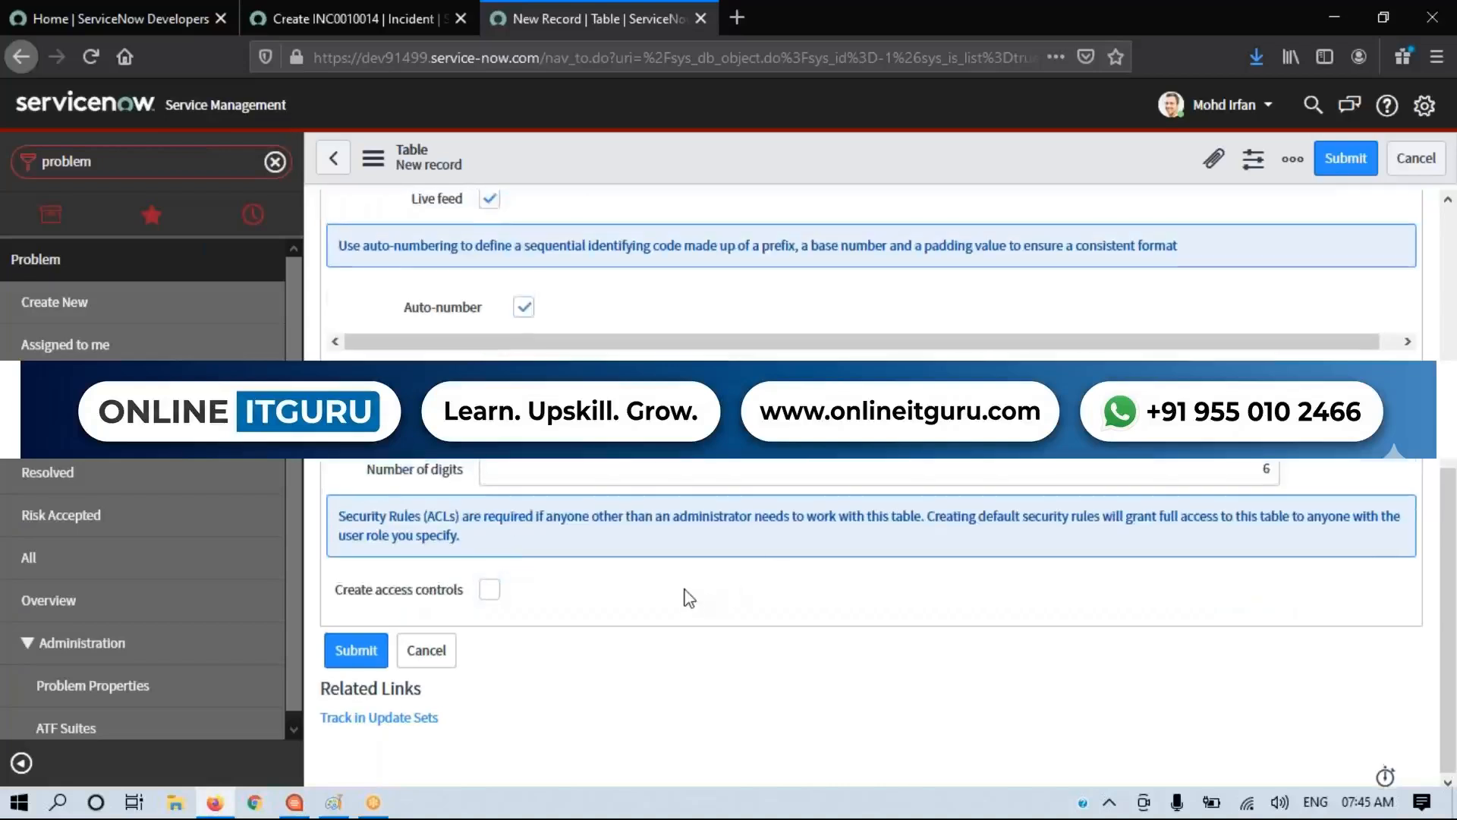
# Step: Review the table form's auto-number settings and its Application field
pyautogui.scroll(3, 686, 595)
pyautogui.moveTo(577, 759); pyautogui.dragTo(607, 665)
pyautogui.click(667, 513)
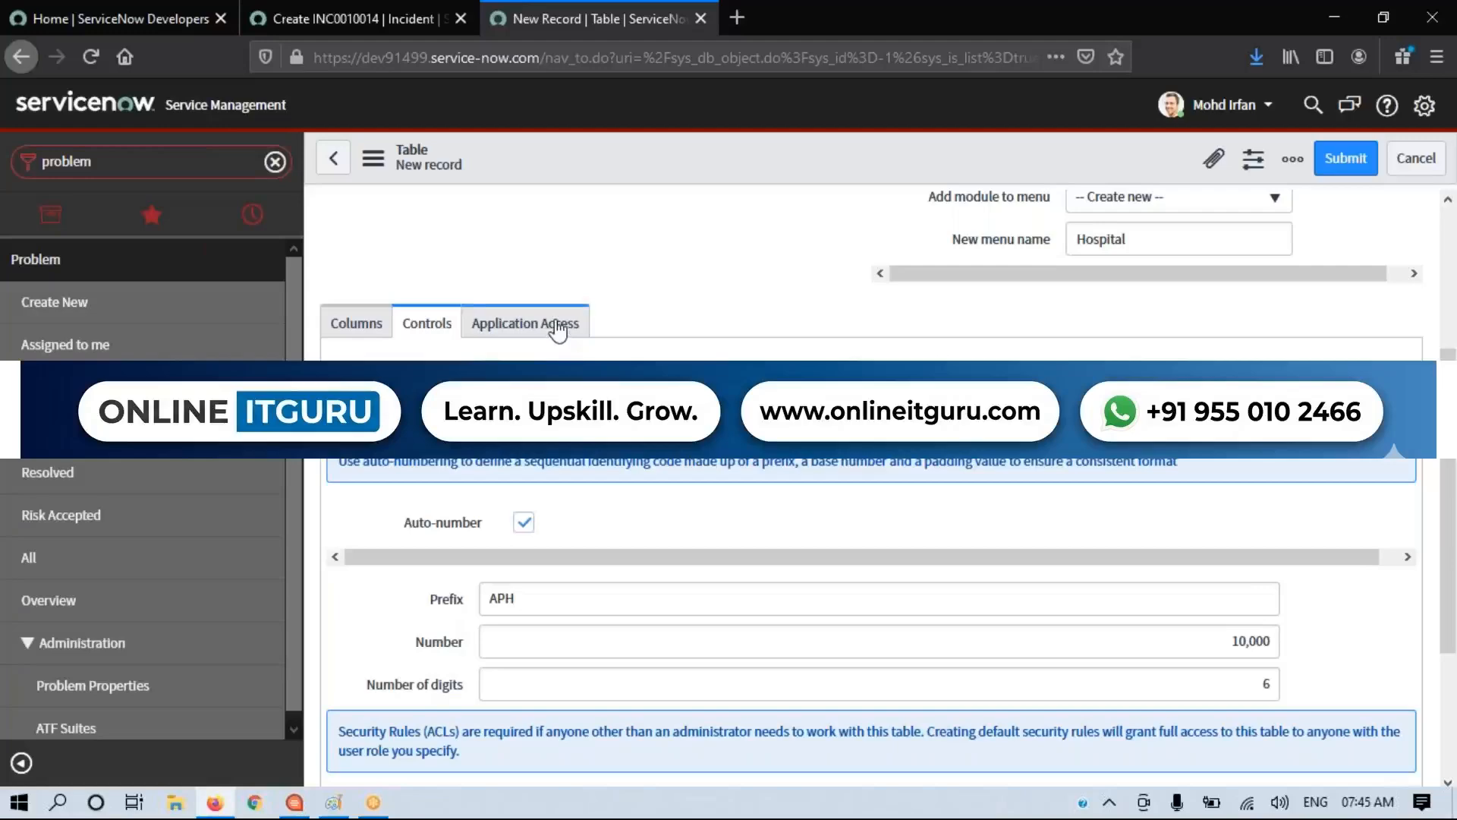
pyautogui.scroll(3, 558, 330)
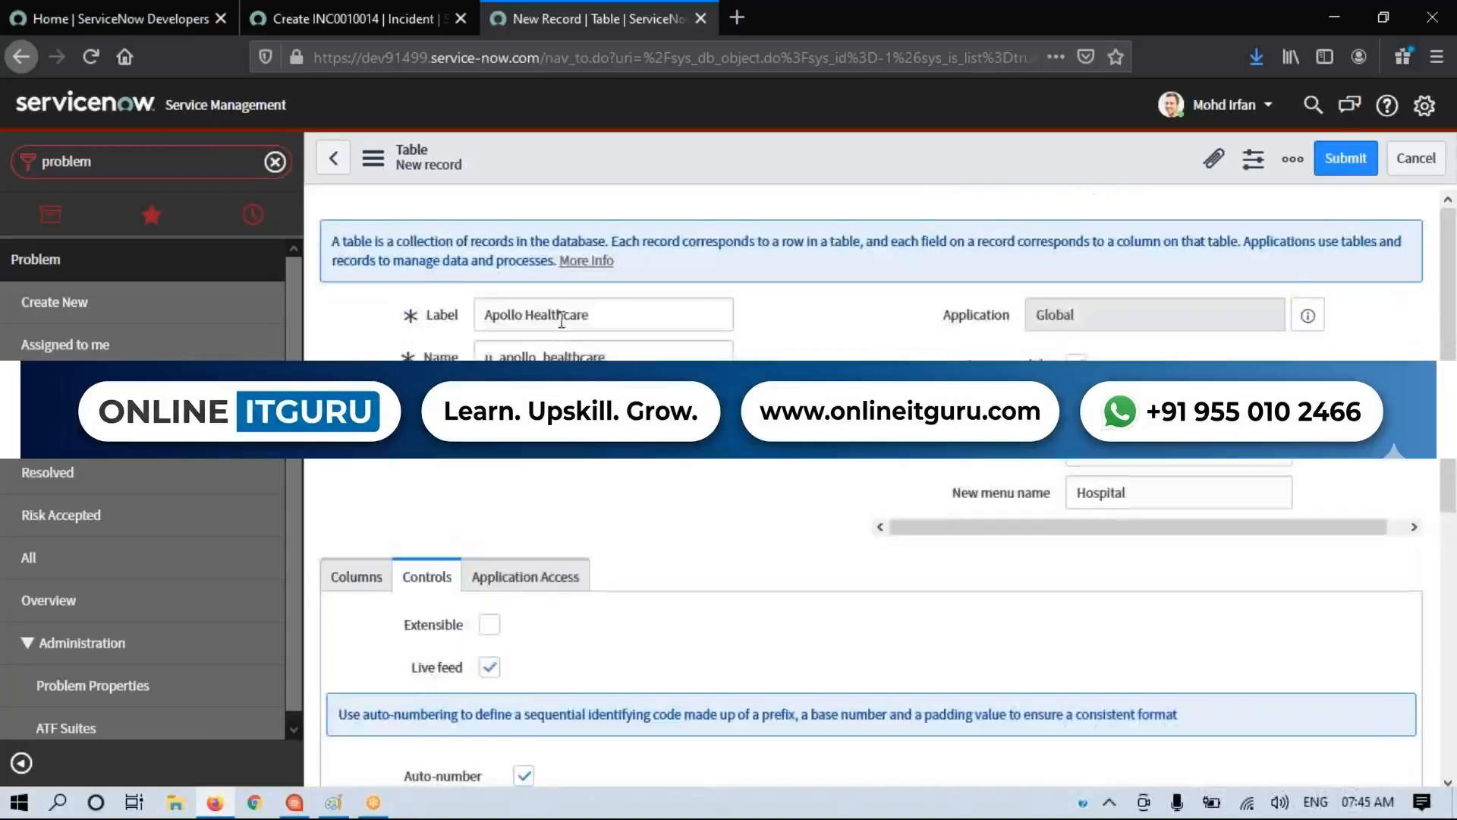
pyautogui.moveTo(942, 318); pyautogui.dragTo(1013, 324)
pyautogui.moveTo(1128, 315); pyautogui.dragTo(1013, 313)
pyautogui.click(823, 344)
pyautogui.scroll(-3, 824, 344)
pyautogui.scroll(3, 823, 344)
pyautogui.moveTo(921, 335); pyautogui.dragTo(1024, 312)
pyautogui.scroll(-3, 873, 329)
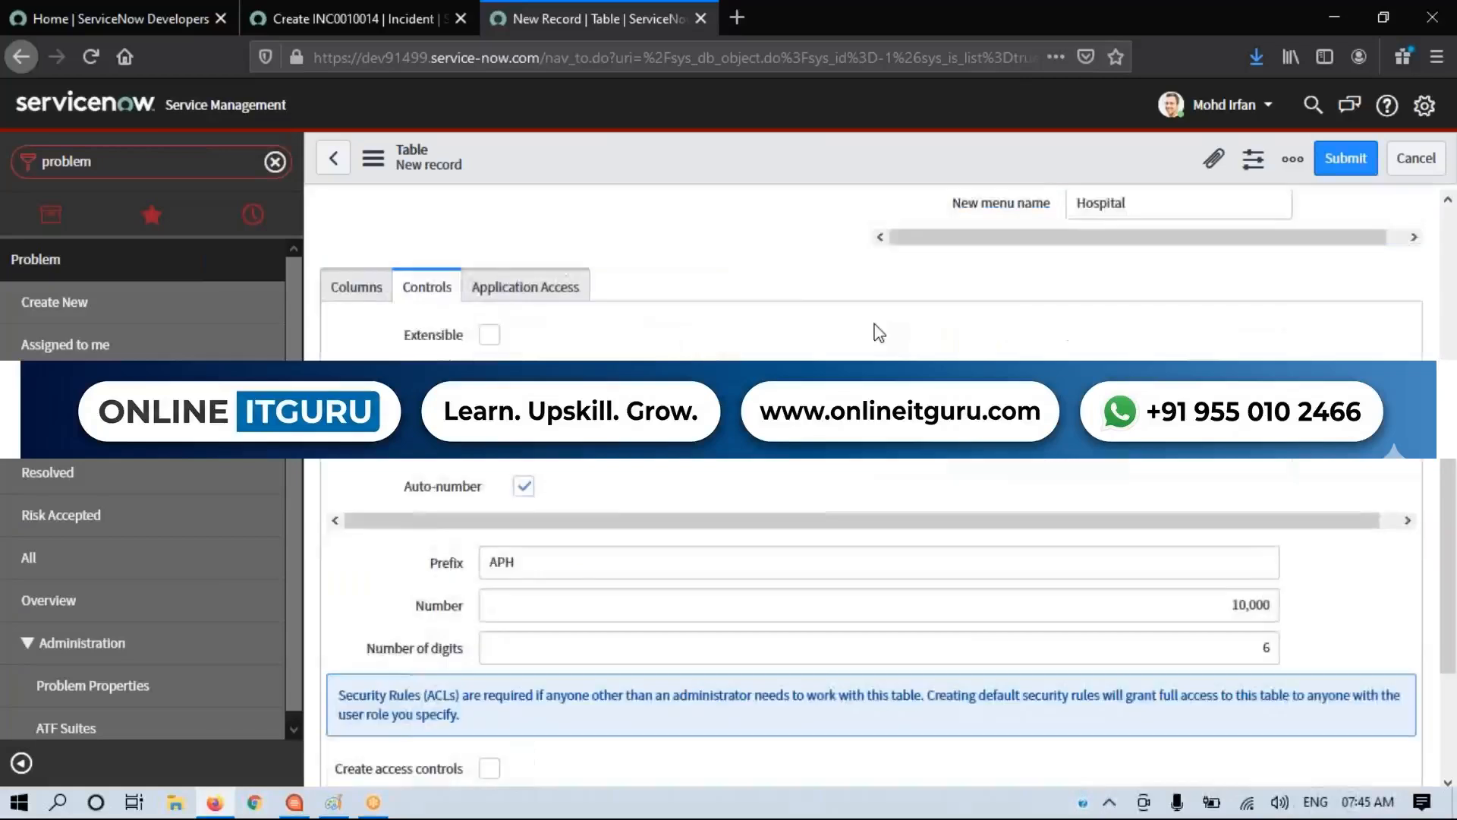
# Step: Examine the Application Access settings: read, create, update and delete permissions, web services access and configuration
pyautogui.click(537, 293)
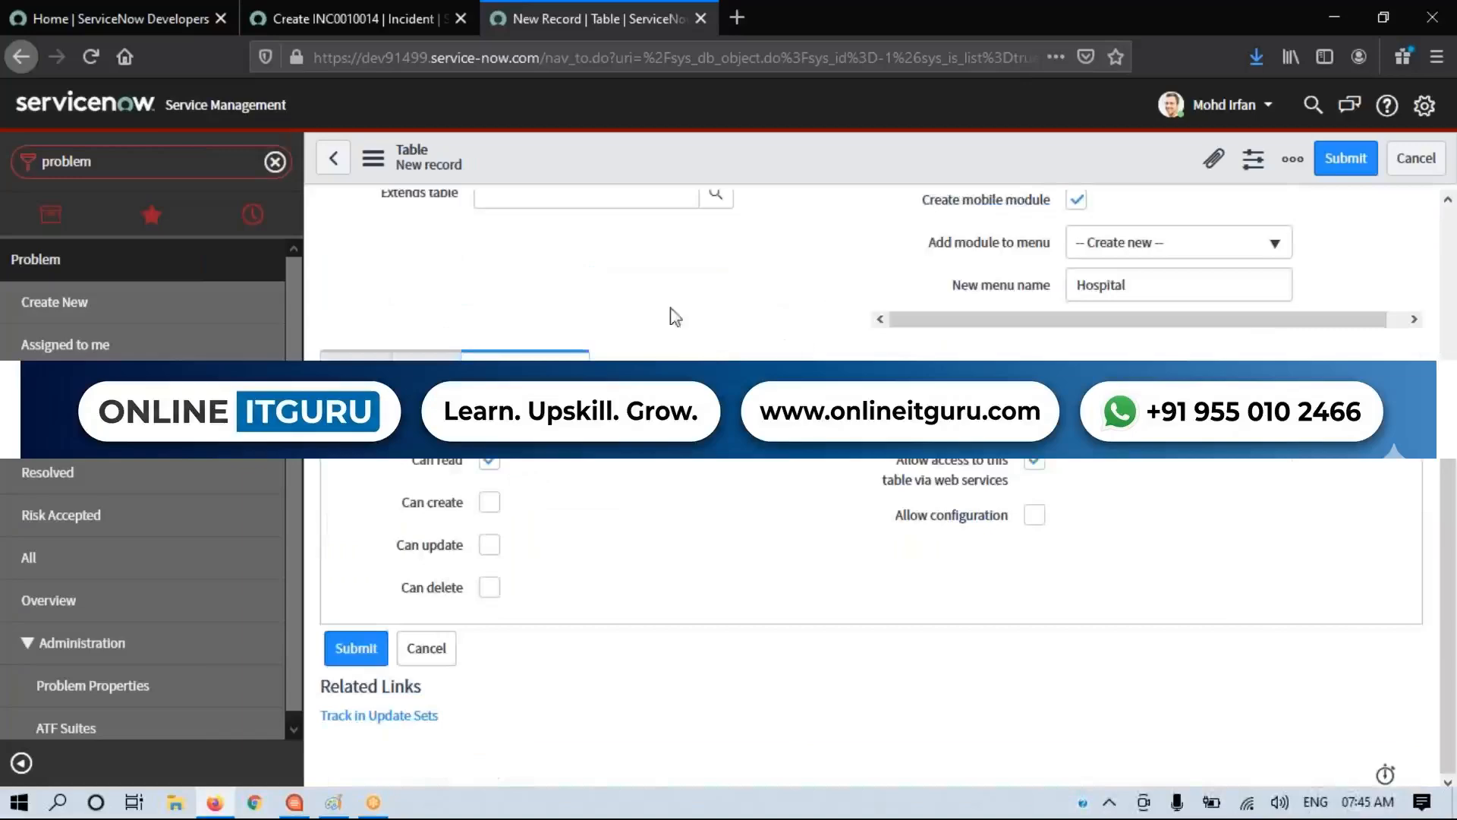
pyautogui.moveTo(404, 468); pyautogui.dragTo(469, 467)
pyautogui.moveTo(382, 498); pyautogui.dragTo(463, 498)
pyautogui.moveTo(380, 556); pyautogui.dragTo(459, 552)
pyautogui.moveTo(394, 589); pyautogui.dragTo(469, 596)
pyautogui.click(603, 575)
pyautogui.moveTo(413, 460); pyautogui.dragTo(469, 463)
pyautogui.click(835, 630)
pyautogui.moveTo(881, 461); pyautogui.dragTo(1023, 491)
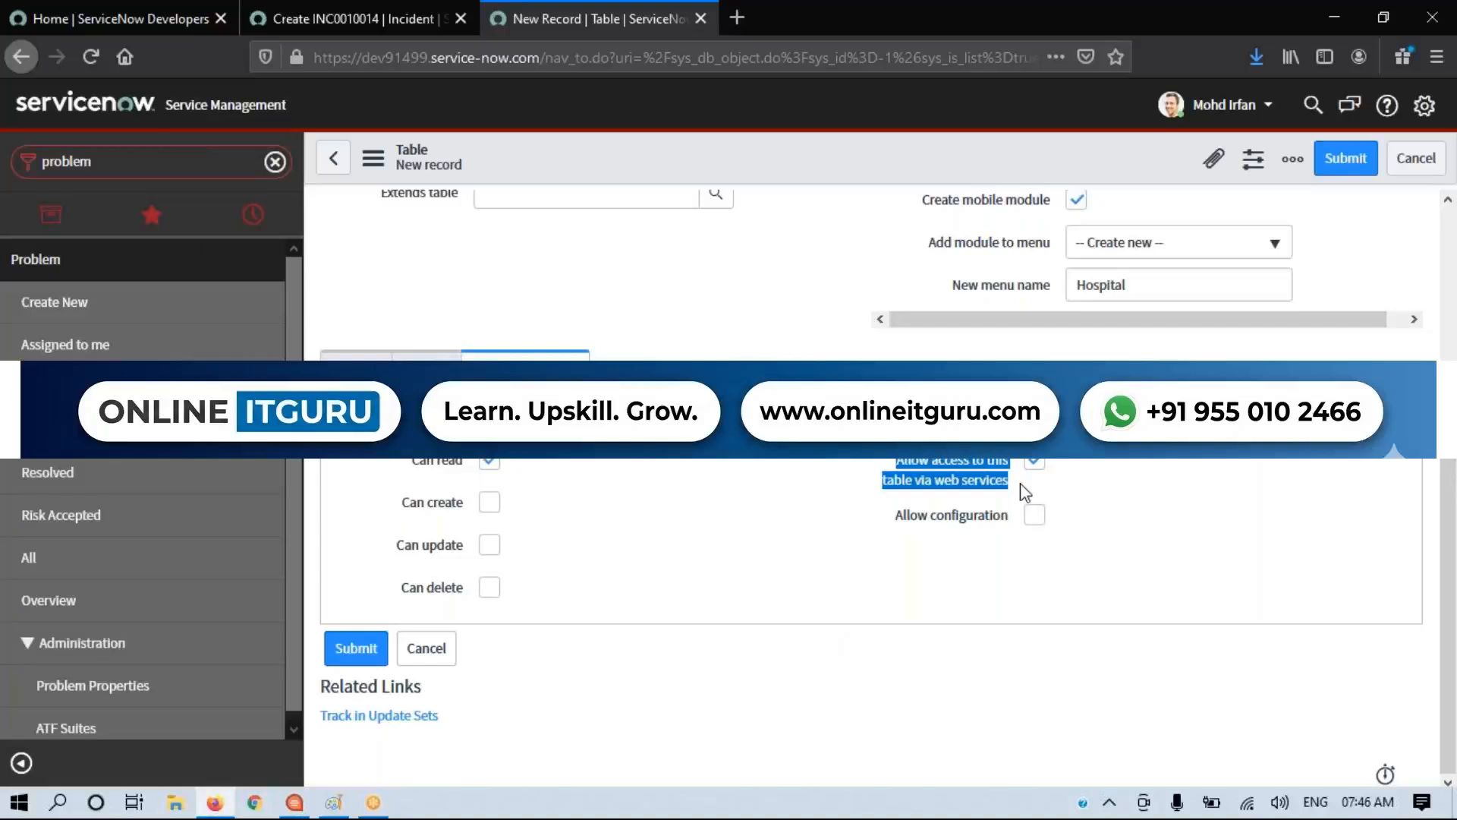
pyautogui.click(1088, 483)
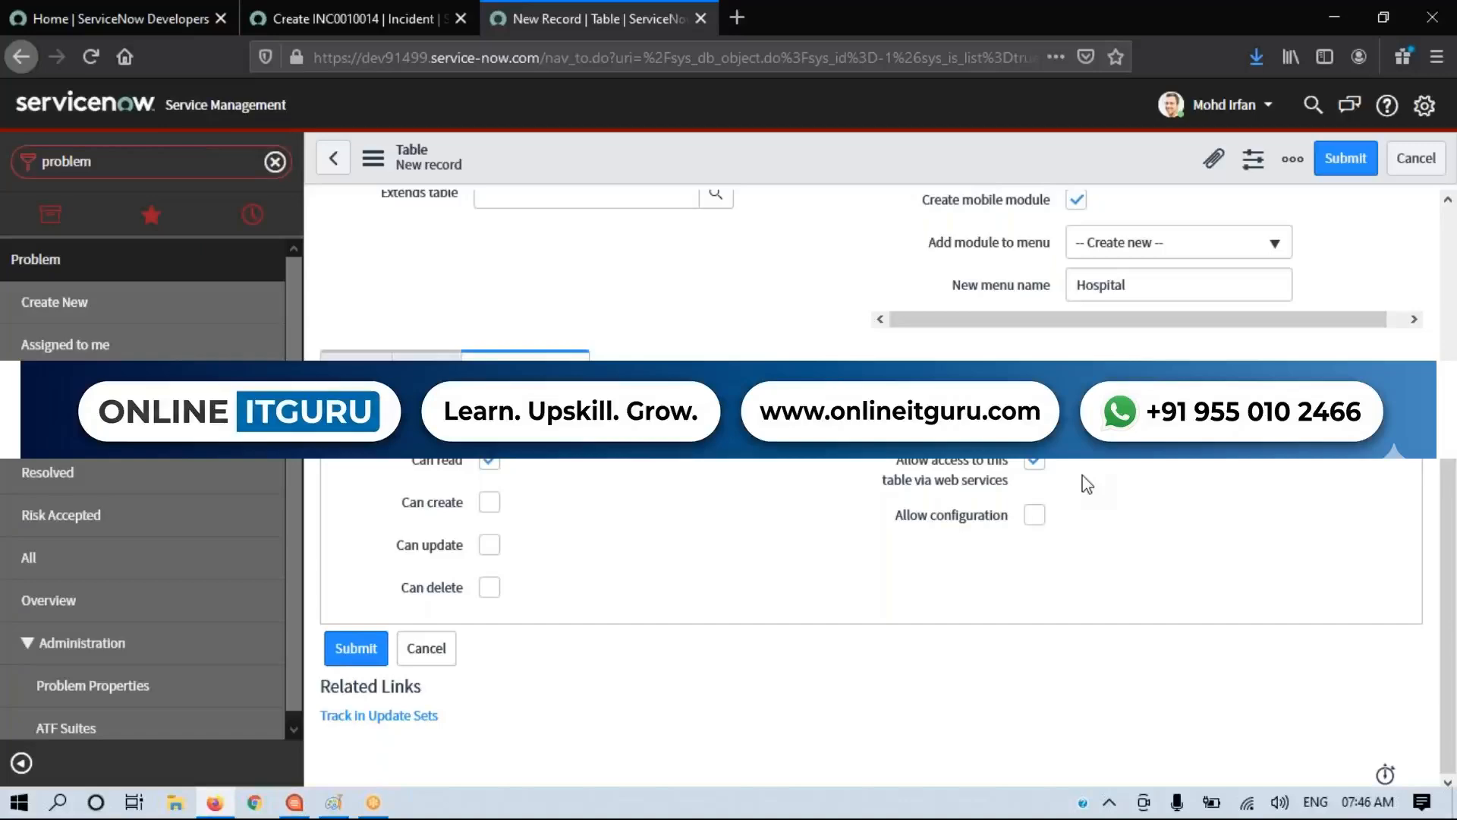
pyautogui.moveTo(992, 520)
# Step: Return to the Columns section, check the form and save the Apollo Healthcare table record while staying on it
pyautogui.click(356, 353)
pyautogui.scroll(2, 782, 352)
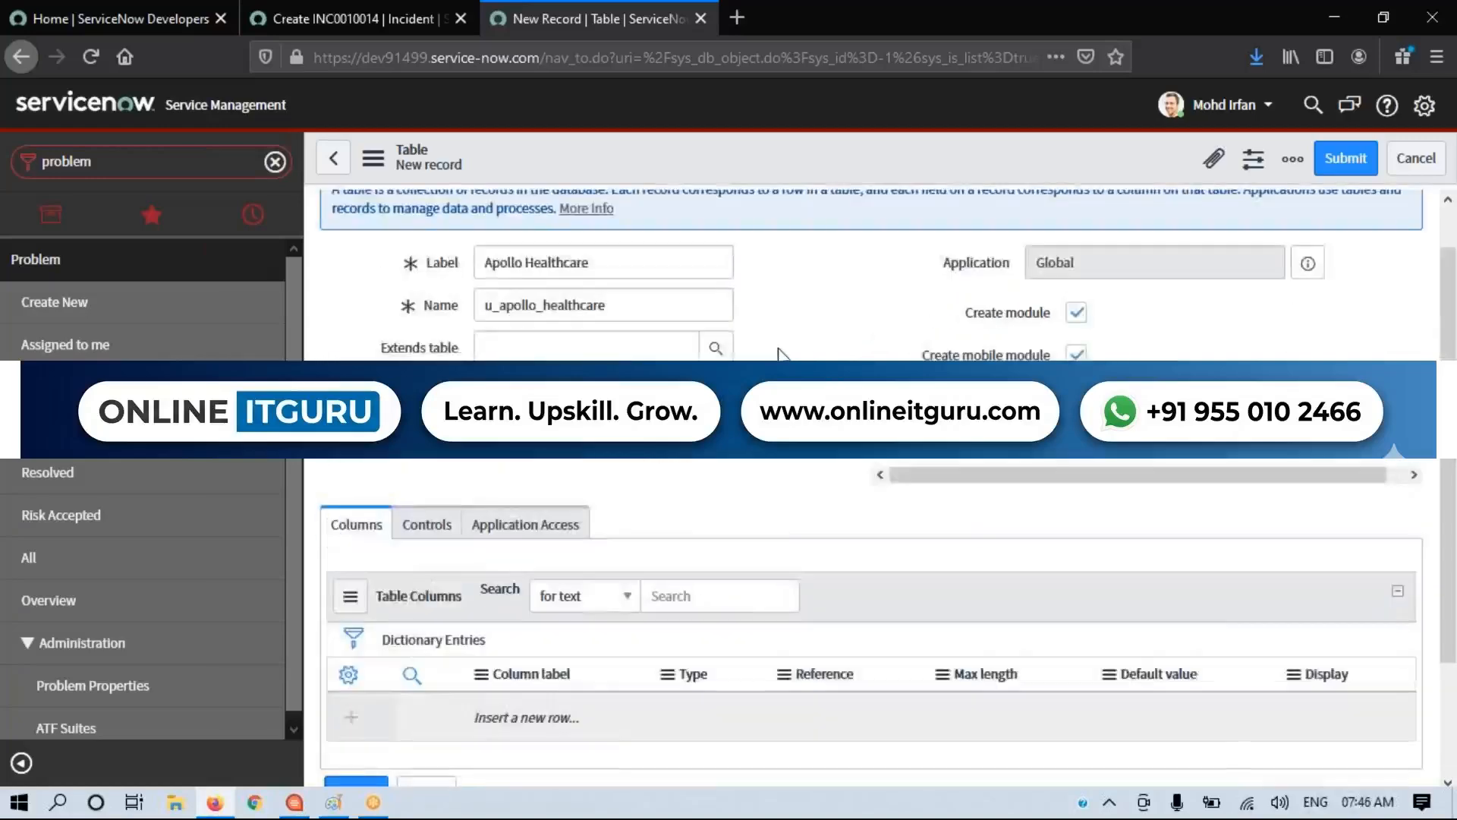
pyautogui.scroll(-2, 782, 353)
pyautogui.scroll(3, 782, 353)
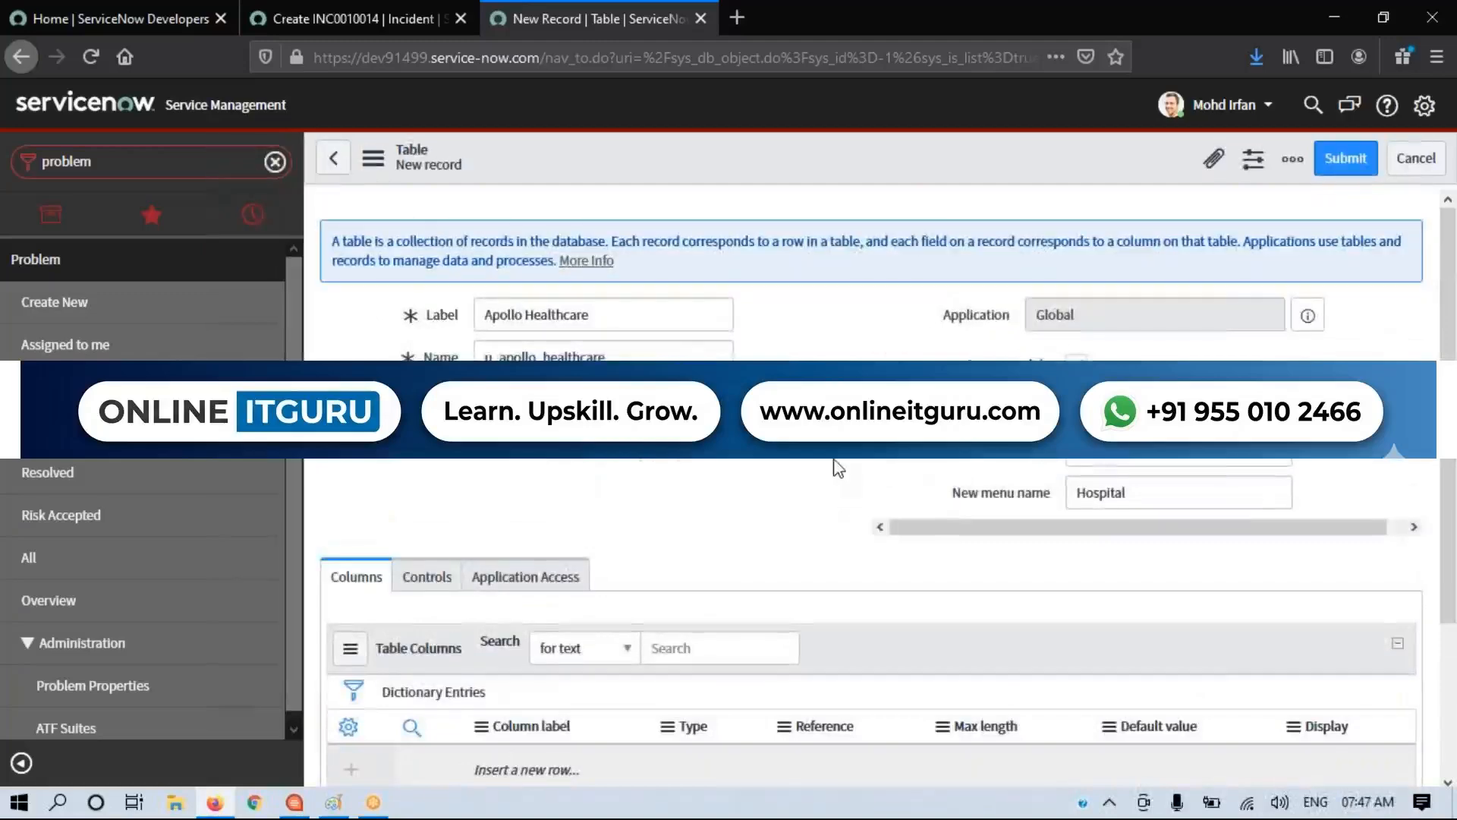
pyautogui.scroll(-3, 838, 468)
pyautogui.scroll(3, 838, 469)
pyautogui.rightClick(809, 161)
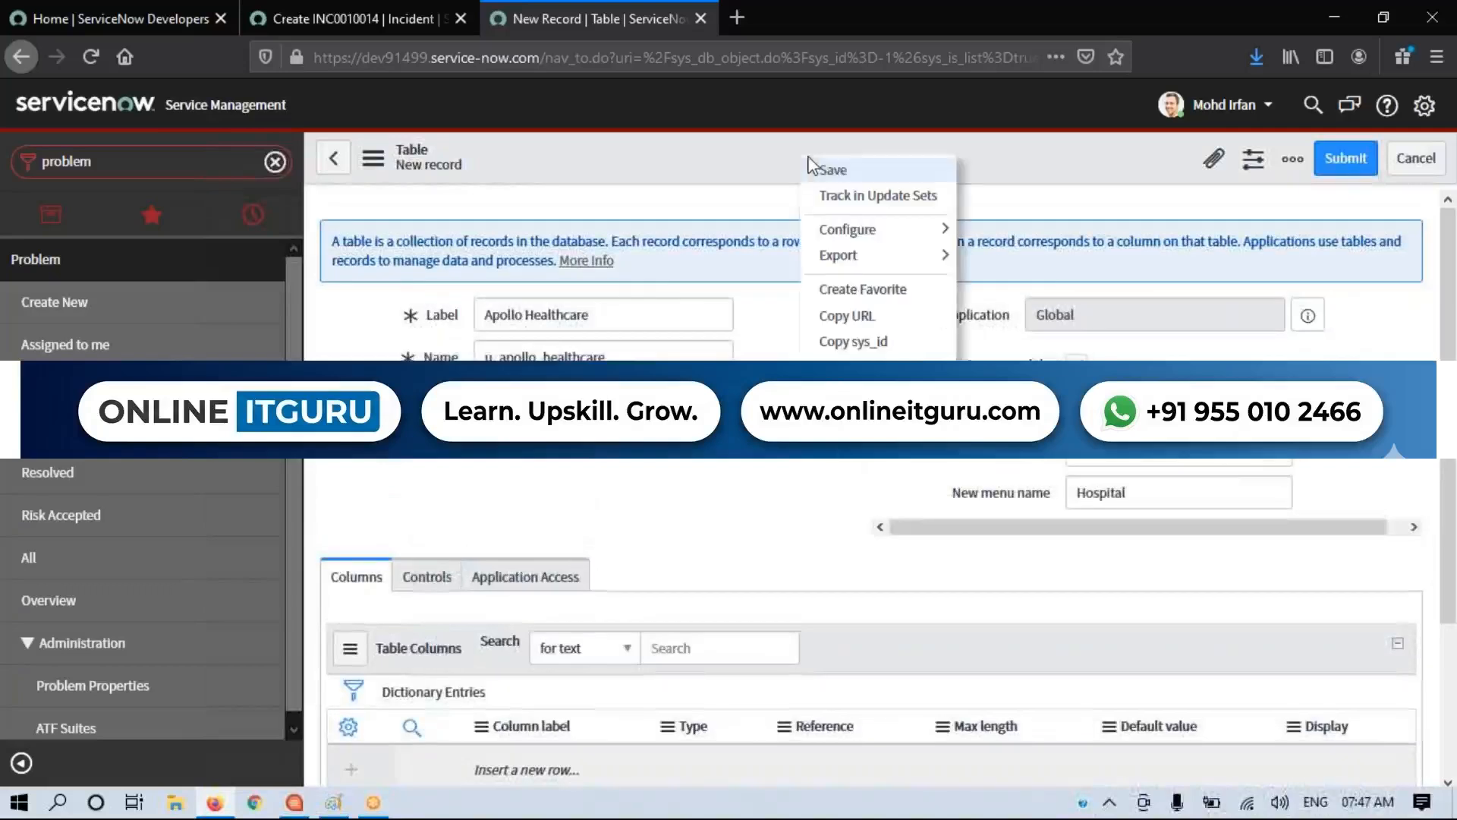
pyautogui.click(843, 174)
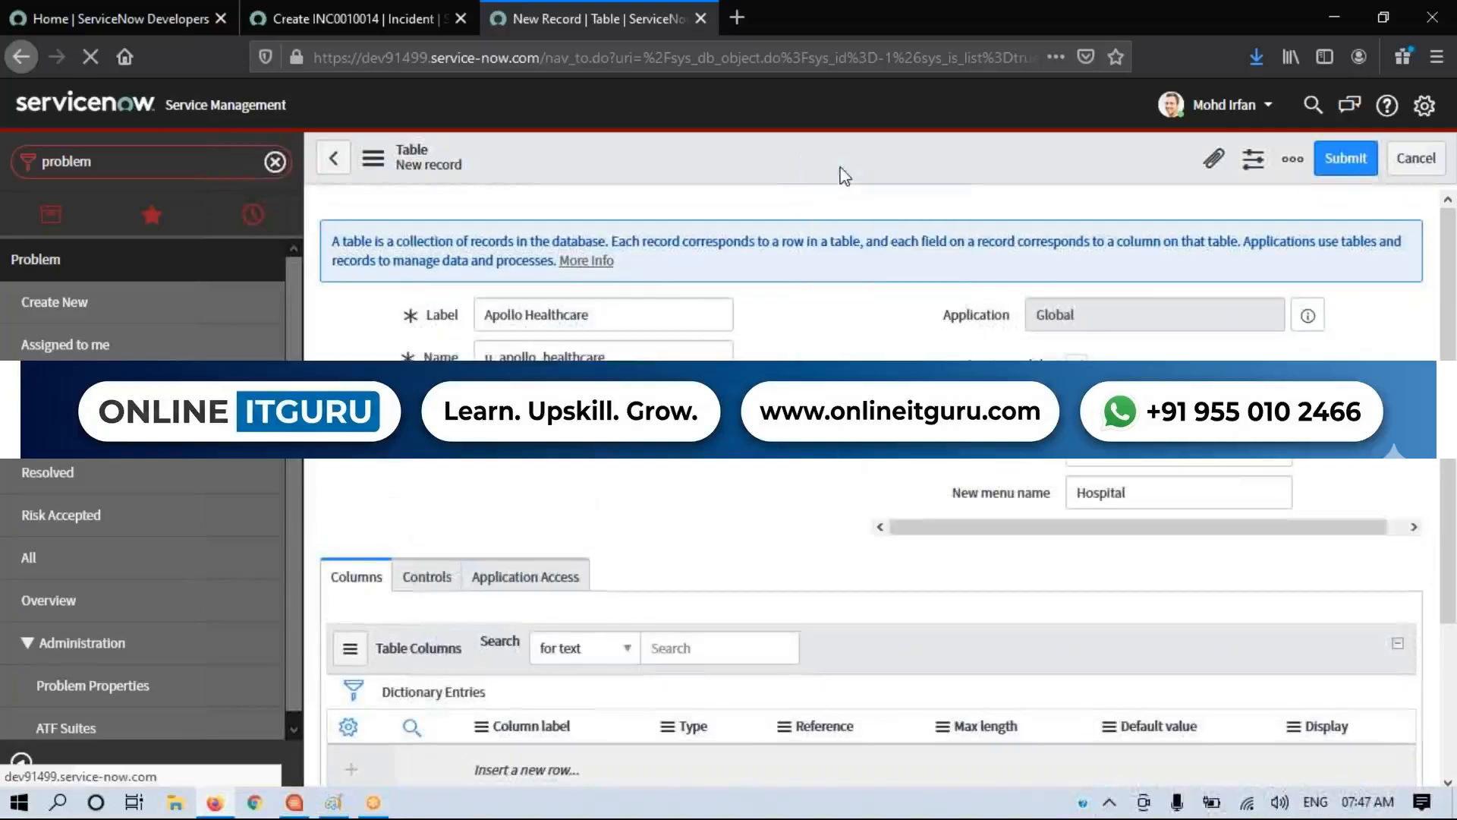
pyautogui.scroll(-2, 571, 596)
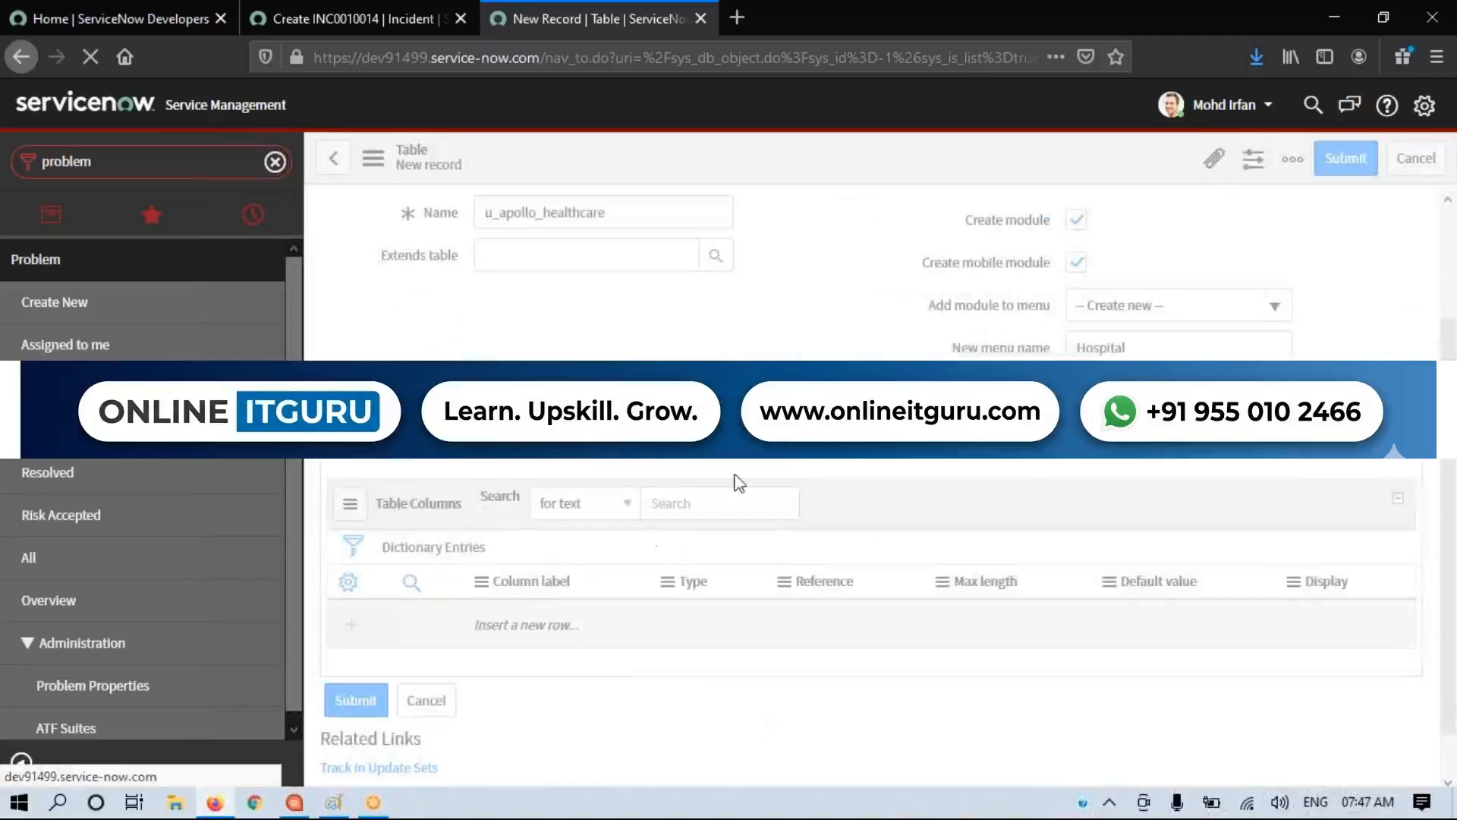
pyautogui.scroll(2, 740, 483)
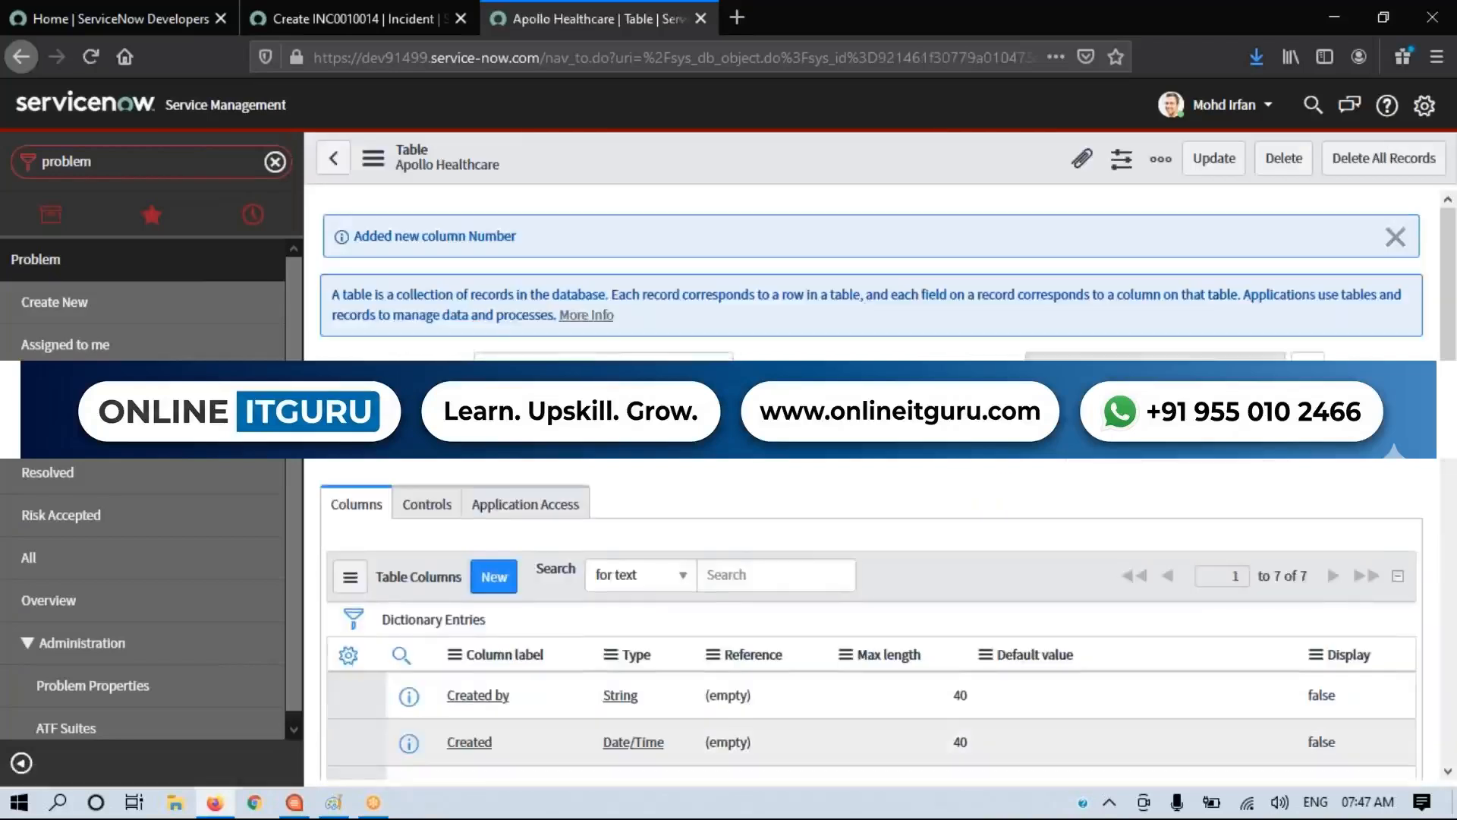
# Step: Review the Apollo Healthcare table's column list, focusing on the Number column's type, length and default value
pyautogui.scroll(-4, 1245, 311)
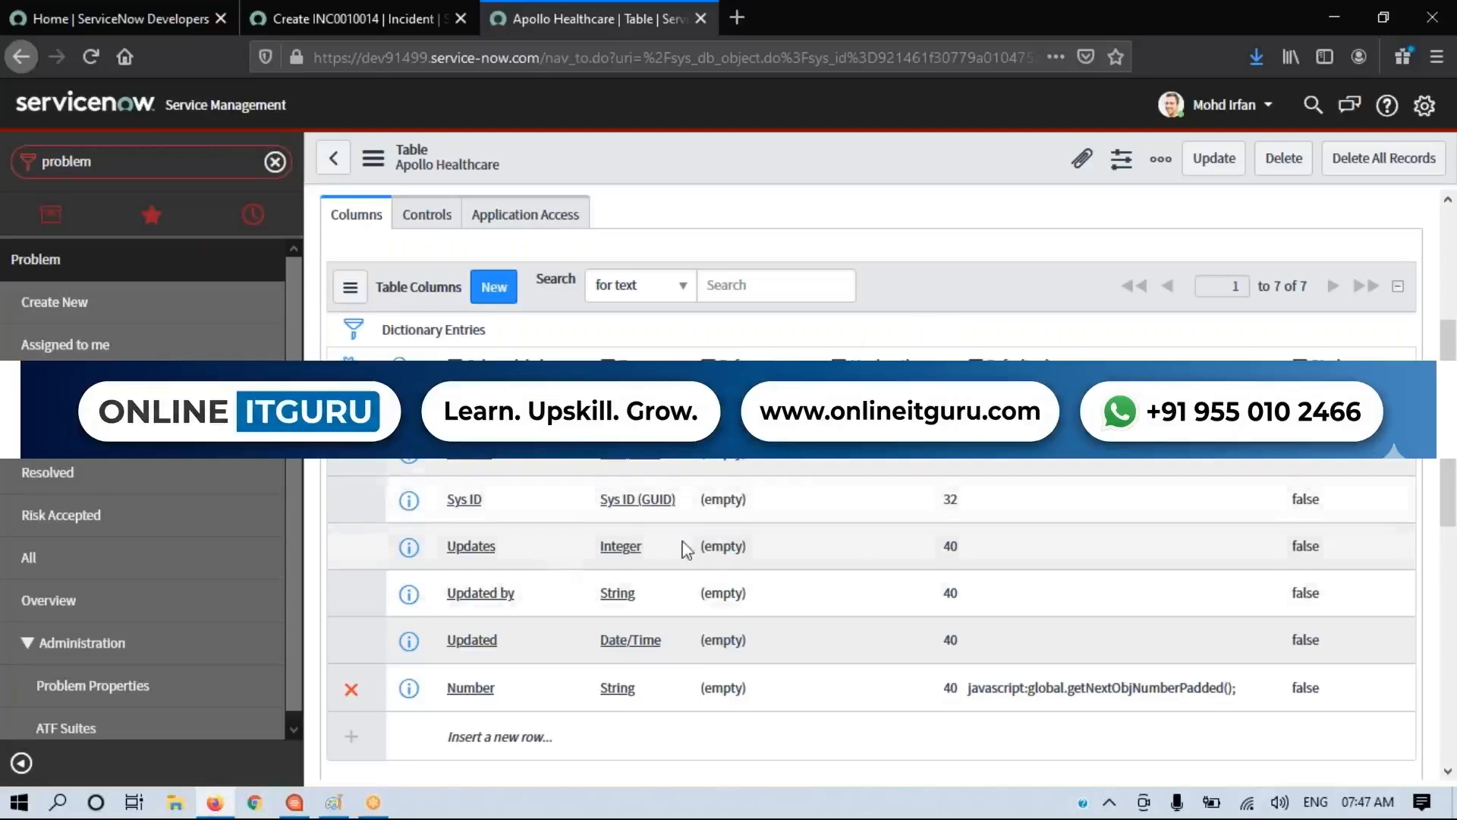
pyautogui.scroll(-2, 928, 291)
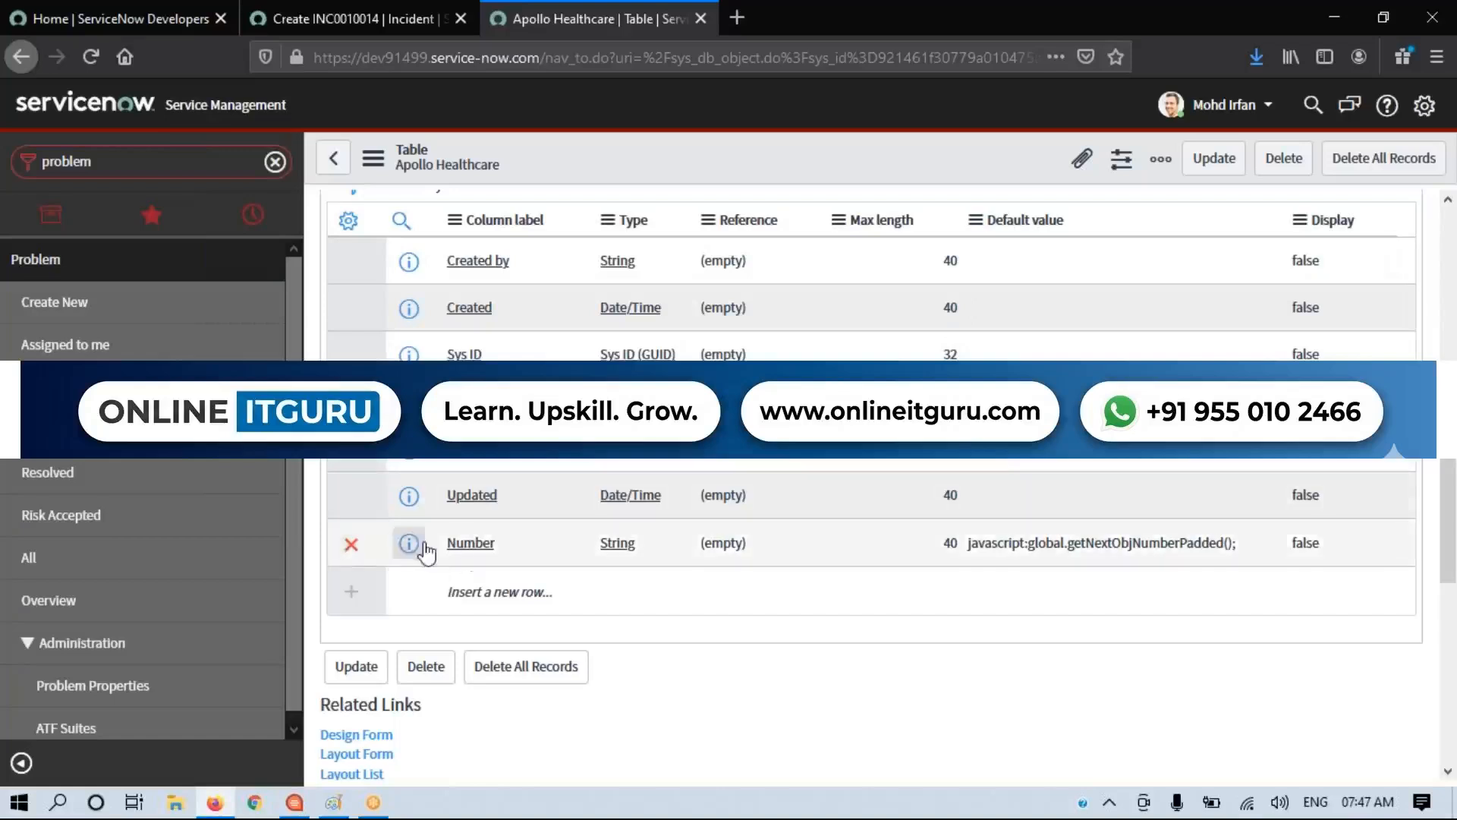
pyautogui.moveTo(445, 543); pyautogui.dragTo(1333, 560)
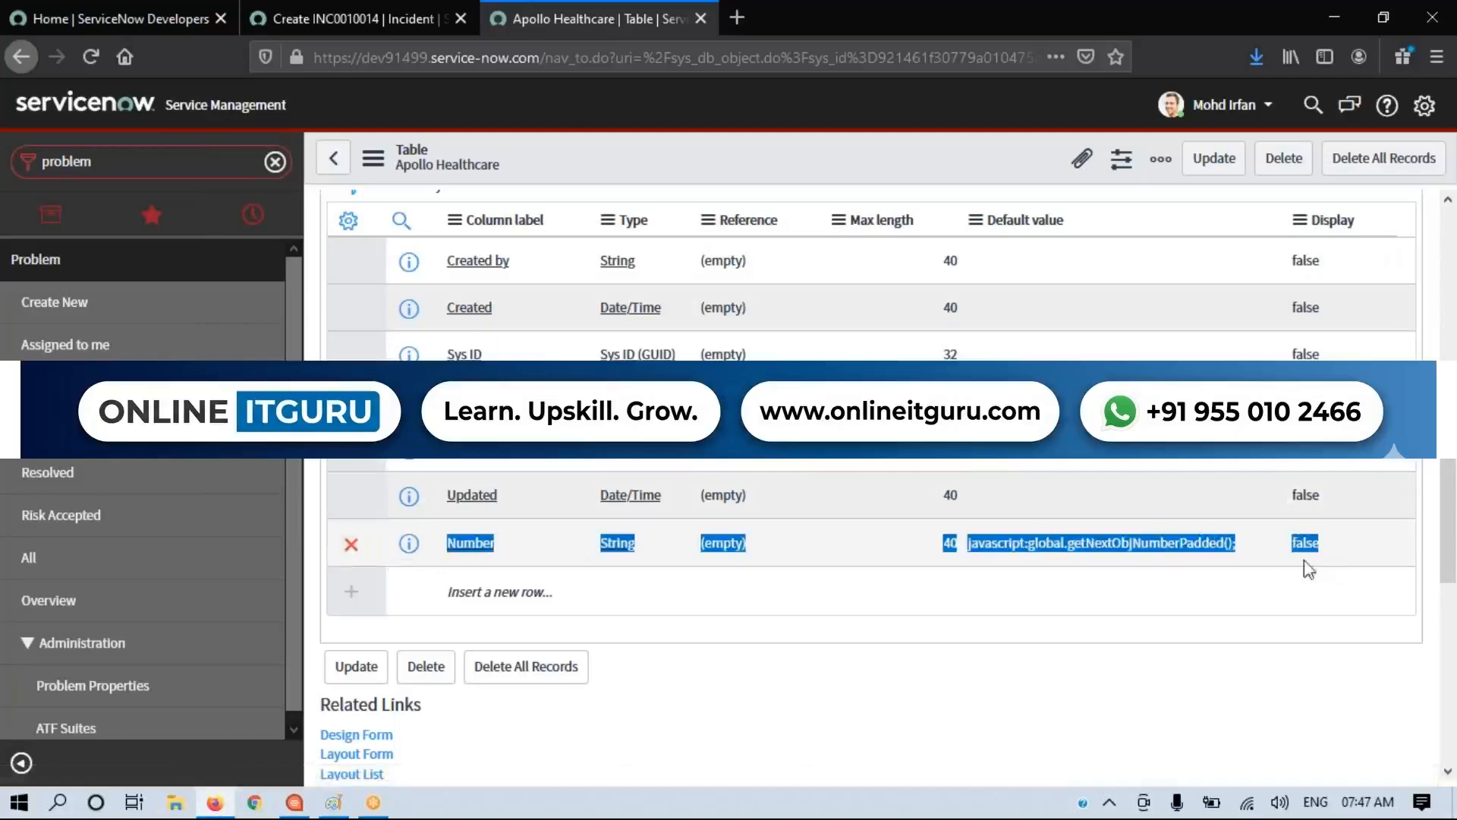
pyautogui.click(691, 687)
pyautogui.scroll(3, 691, 680)
pyautogui.scroll(3, 691, 680)
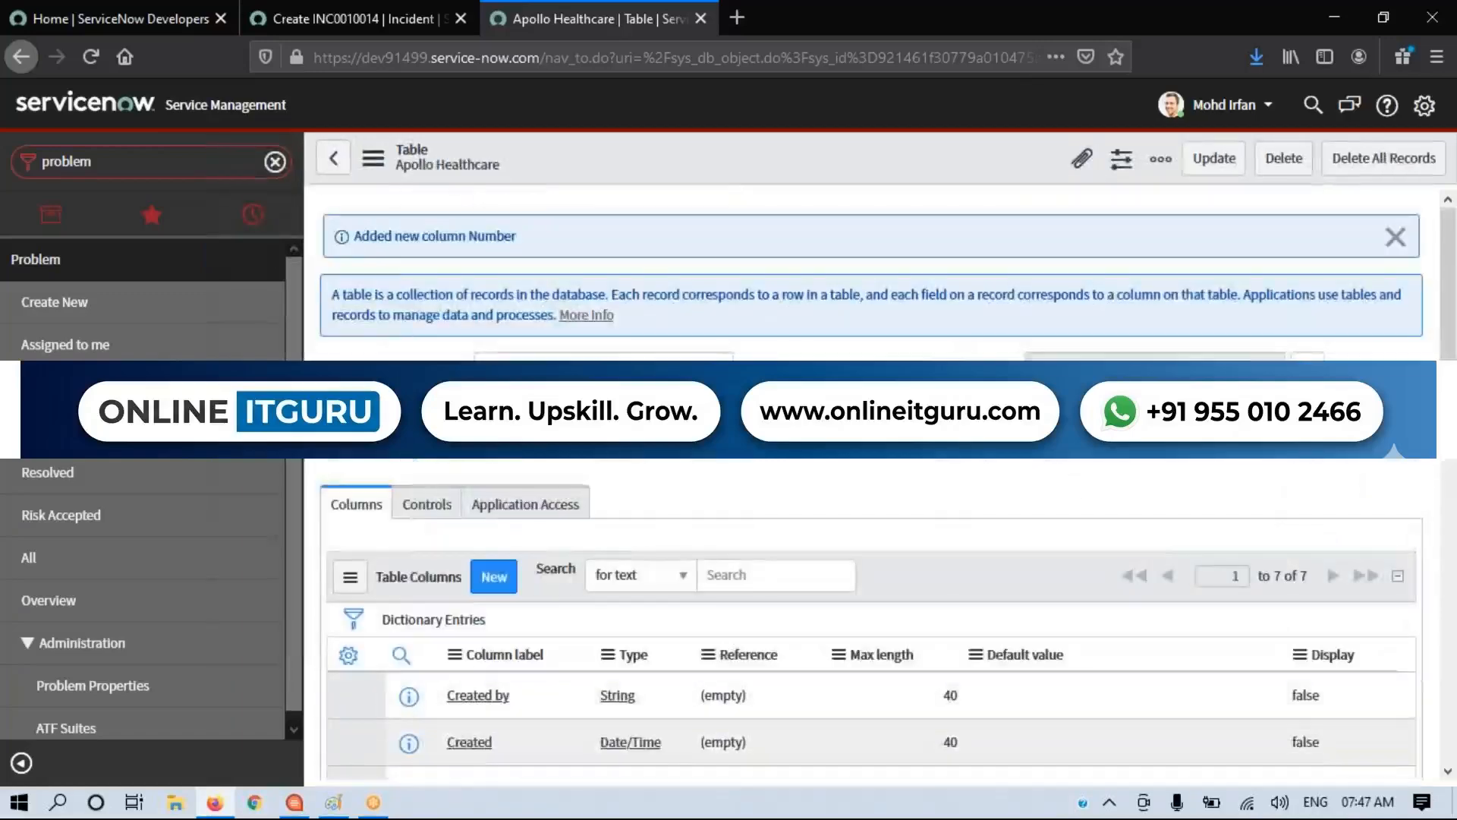
# Step: Reload the incident page, filter the navigator by "hospi" and open the Apollo Healthcares list under Hospital
pyautogui.click(317, 23)
pyautogui.click(89, 57)
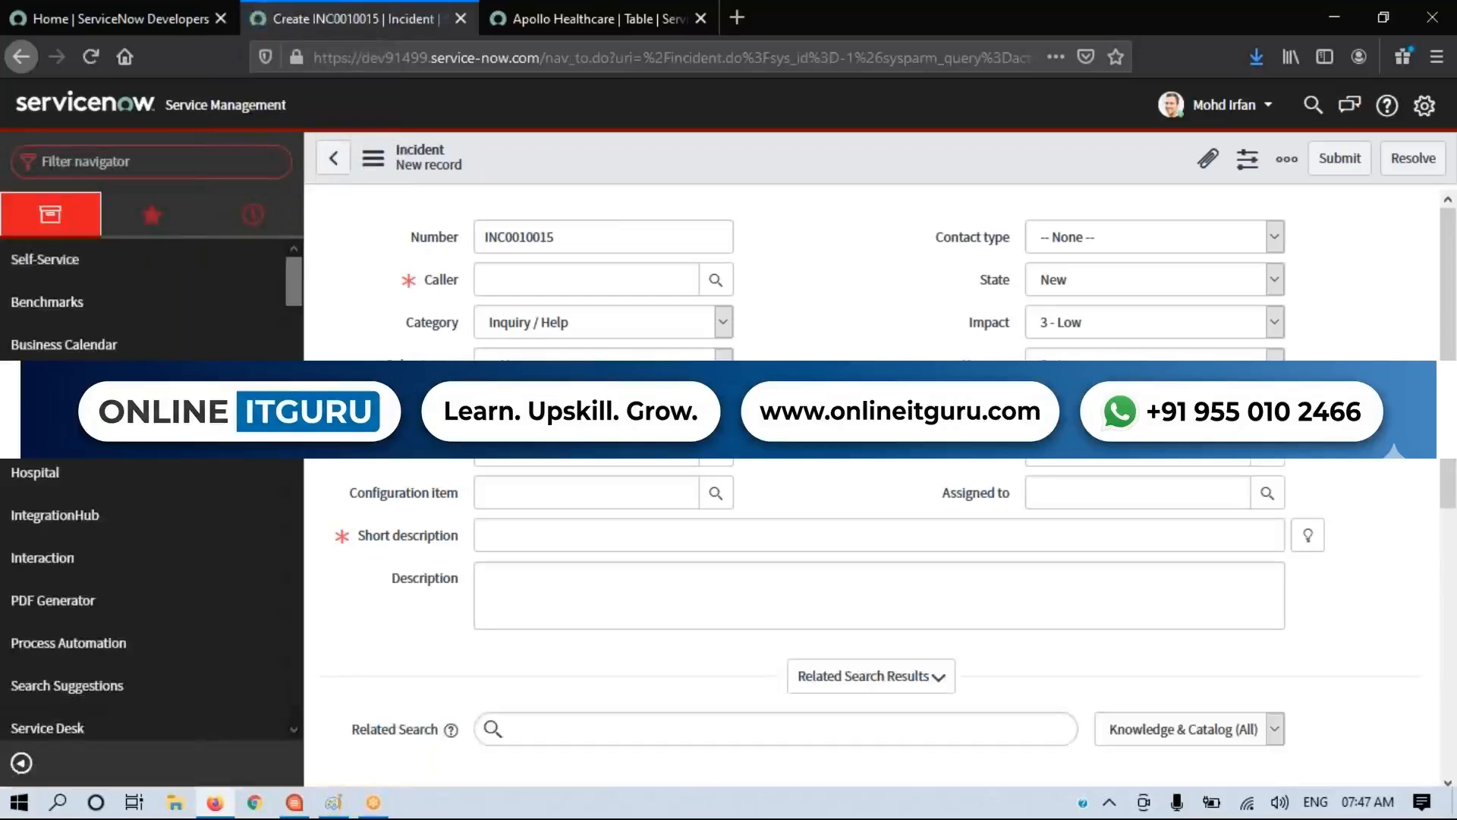
pyautogui.click(547, 11)
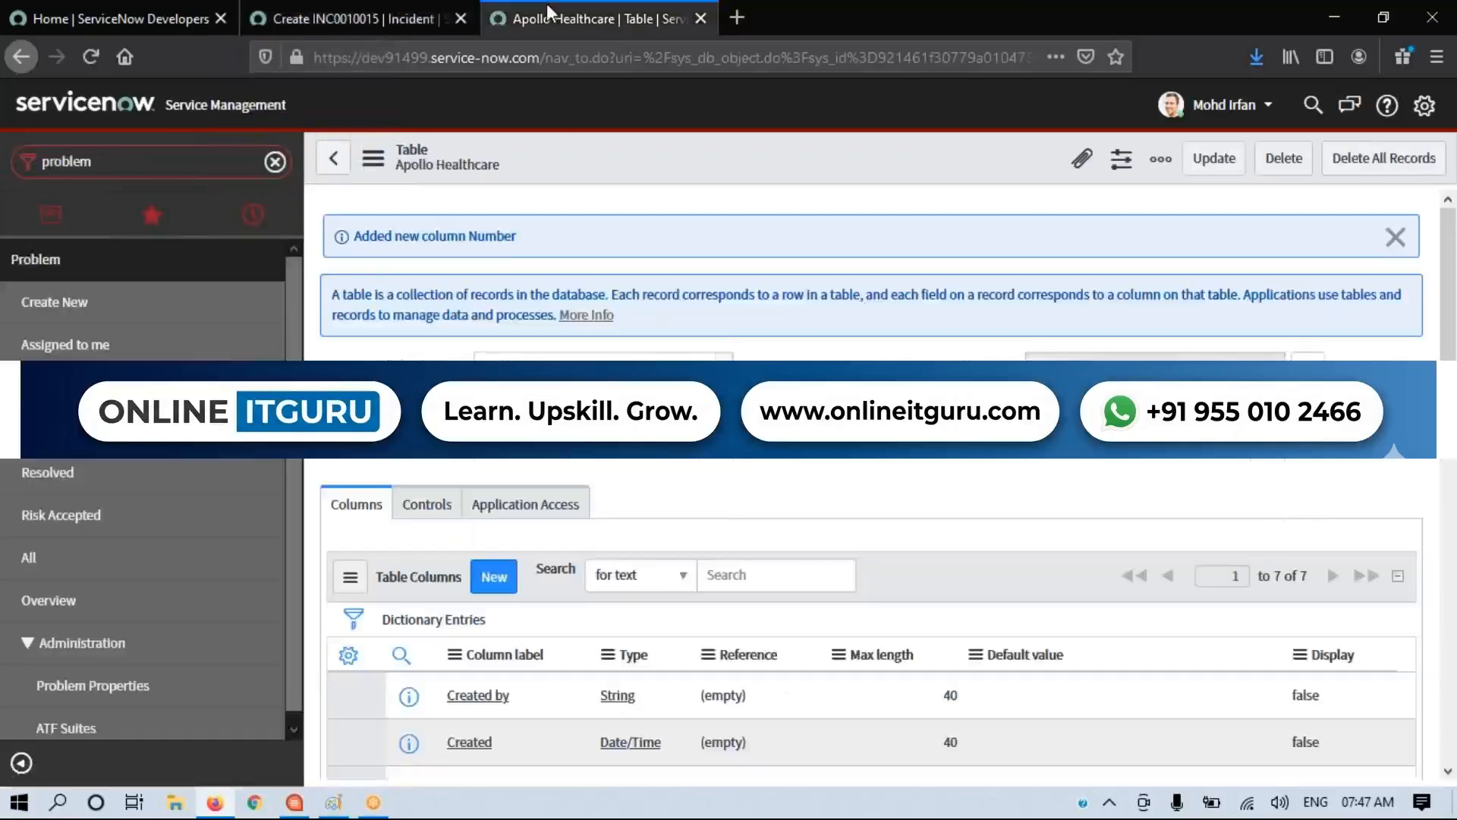
pyautogui.click(355, 23)
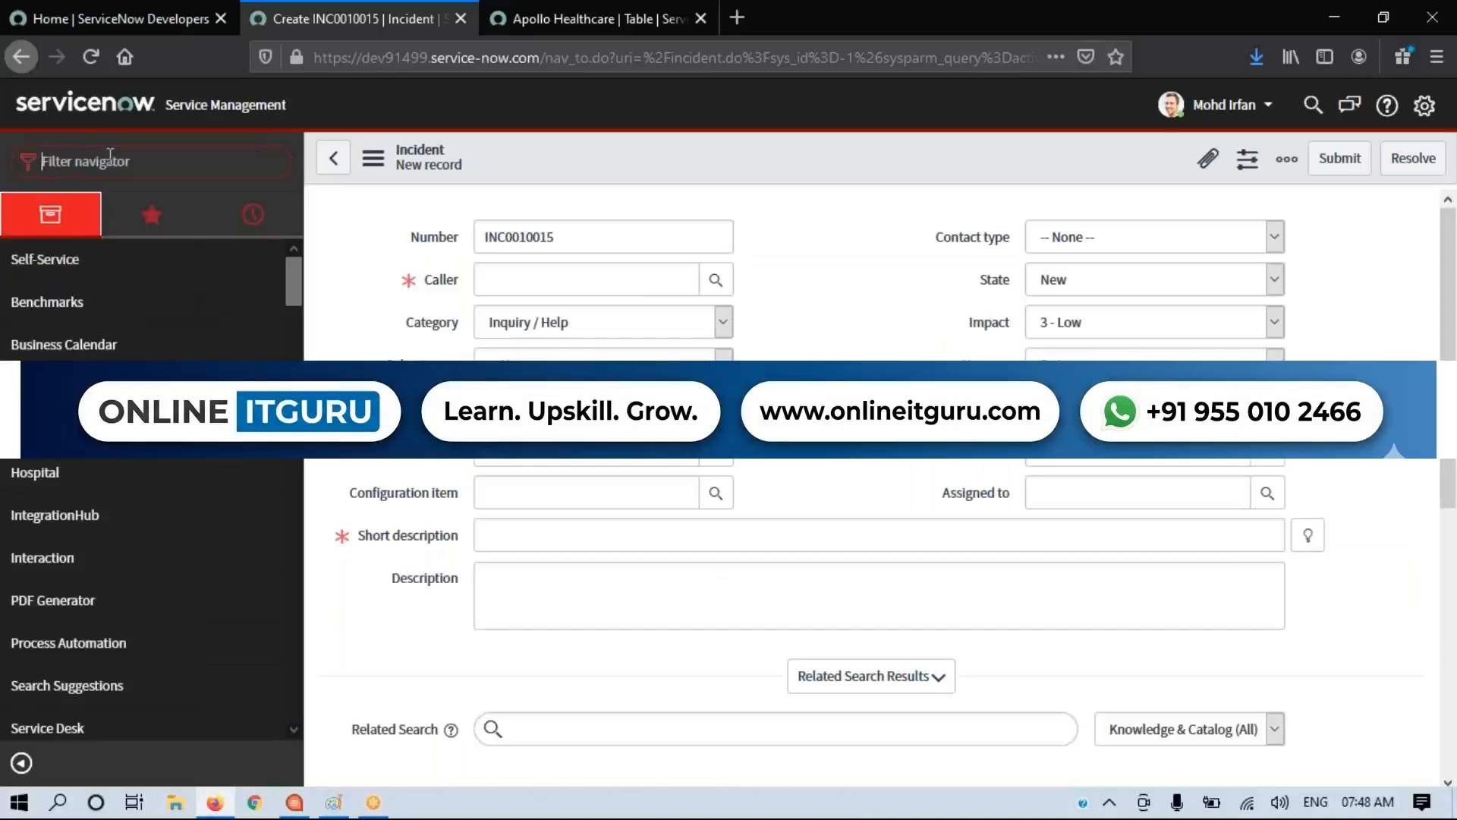
pyautogui.write('hospi')
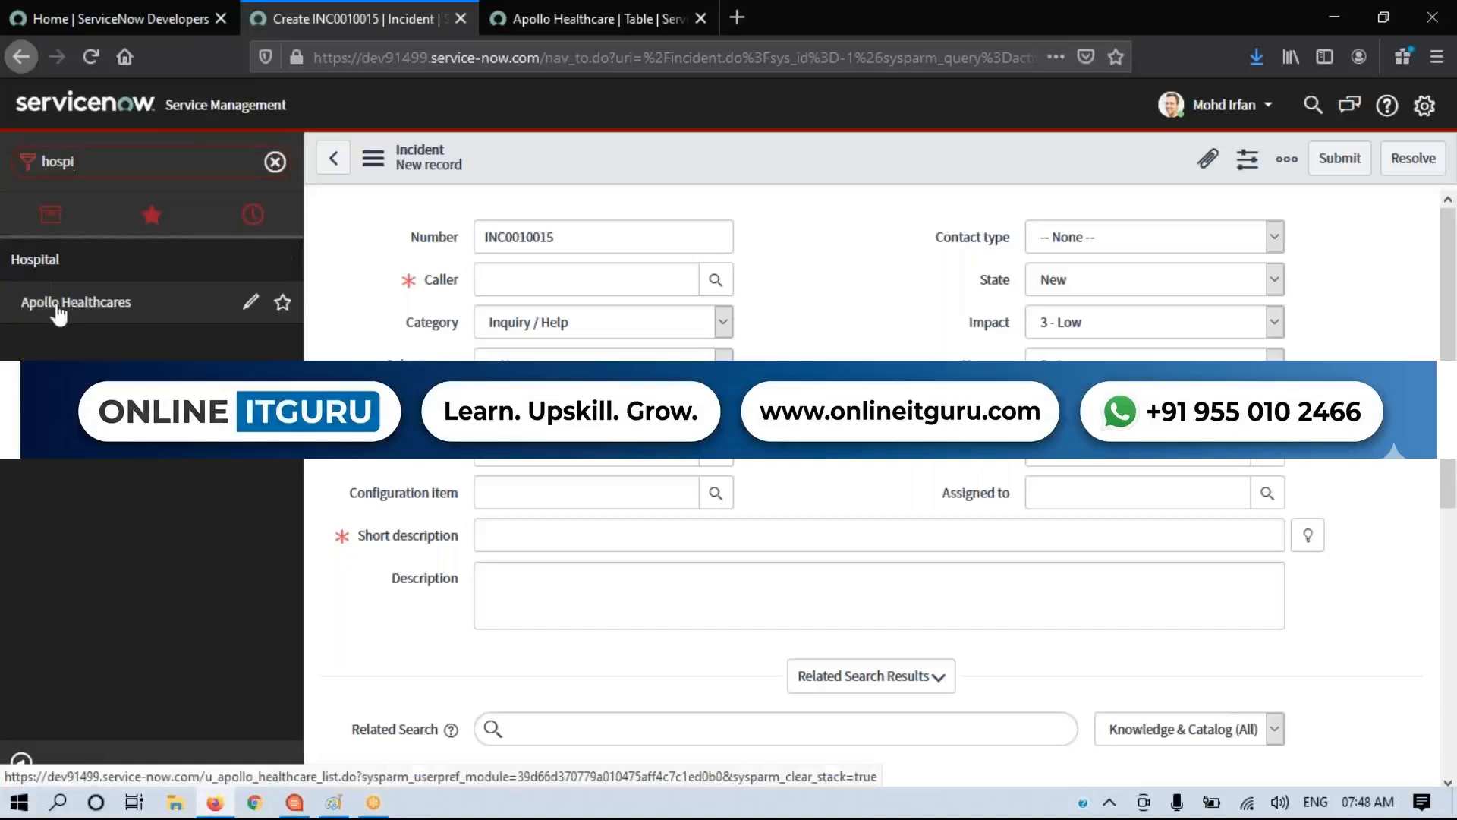
pyautogui.click(90, 309)
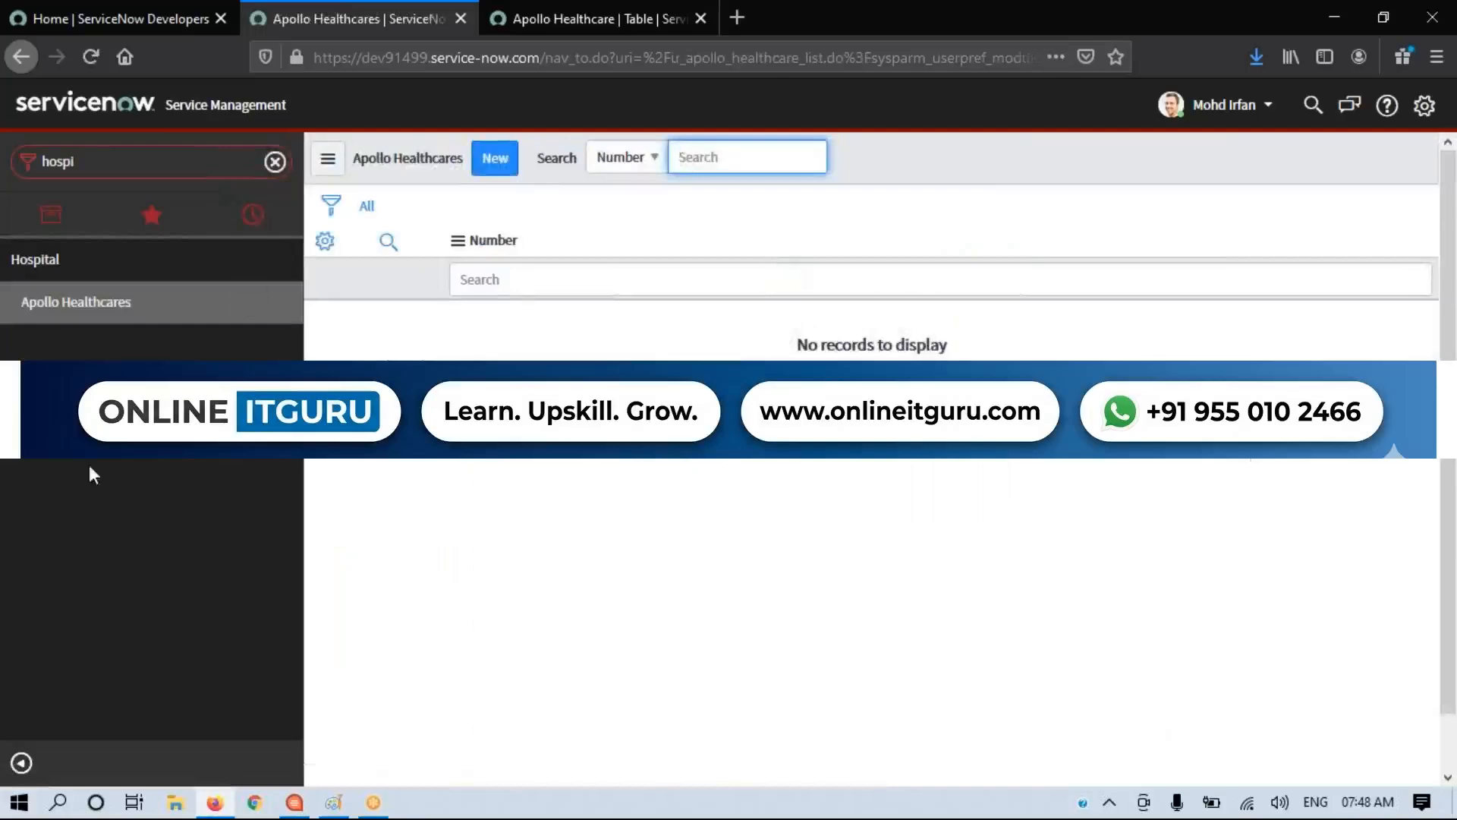
pyautogui.click(127, 303)
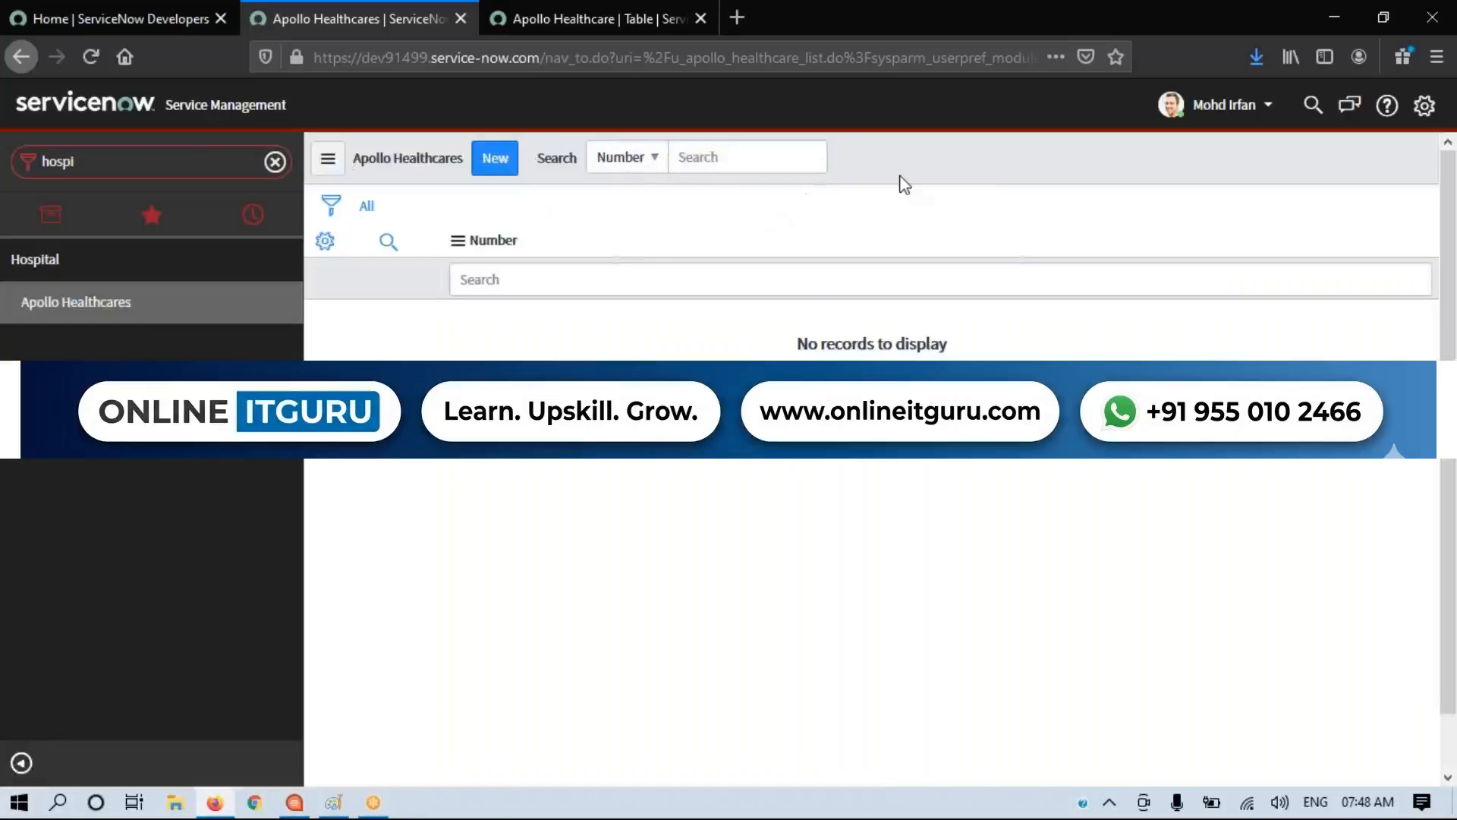
# Step: Open a new Apollo Healthcare record and examine its auto-generated Number
pyautogui.click(497, 161)
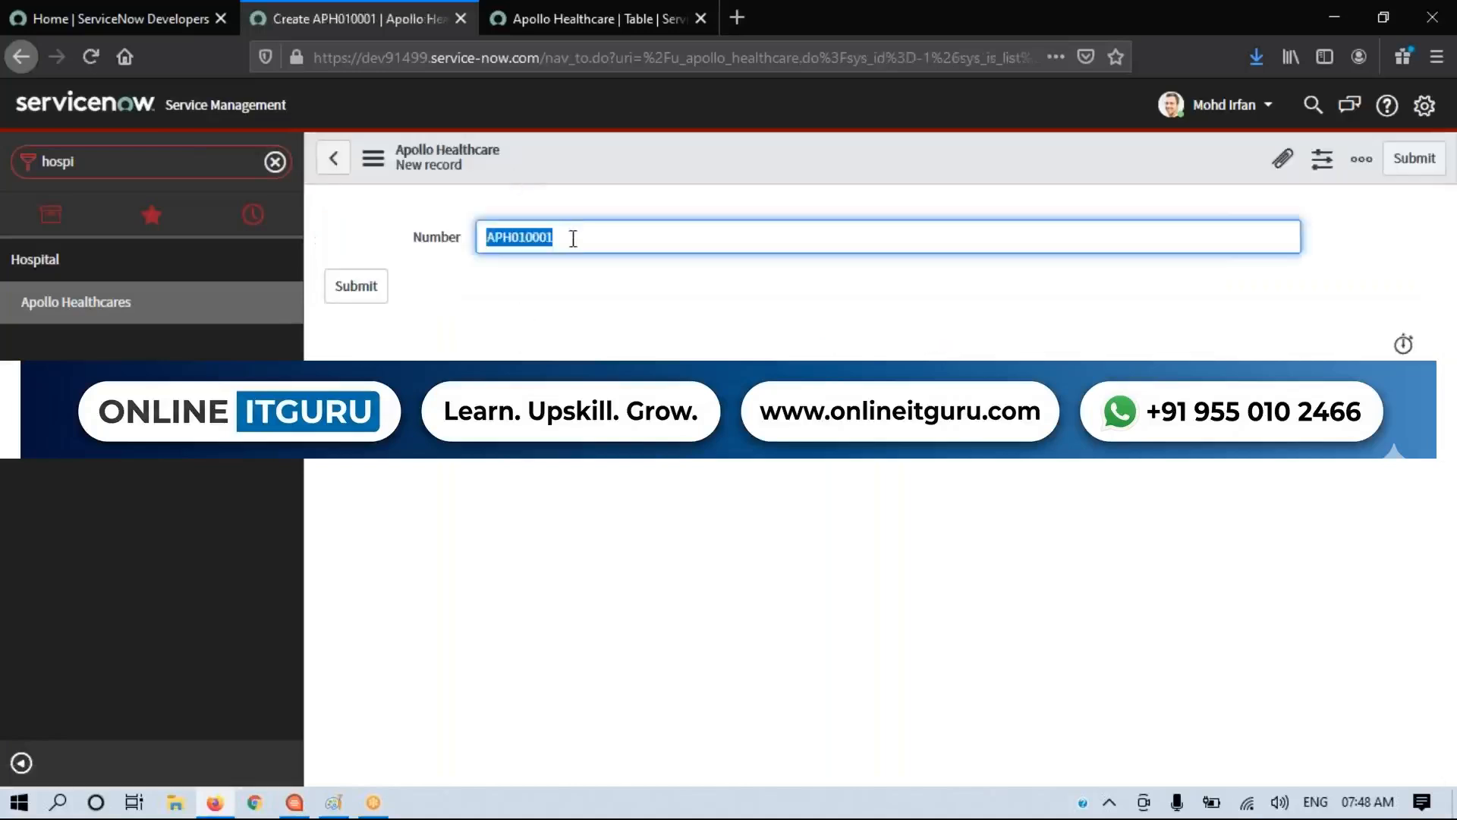
pyautogui.click(505, 241)
pyautogui.moveTo(510, 237); pyautogui.dragTo(565, 236)
# Step: Switch to Paint to check the APH010000 numbering note, then return to the new record in ServiceNow
pyautogui.click(334, 802)
pyautogui.click(607, 587)
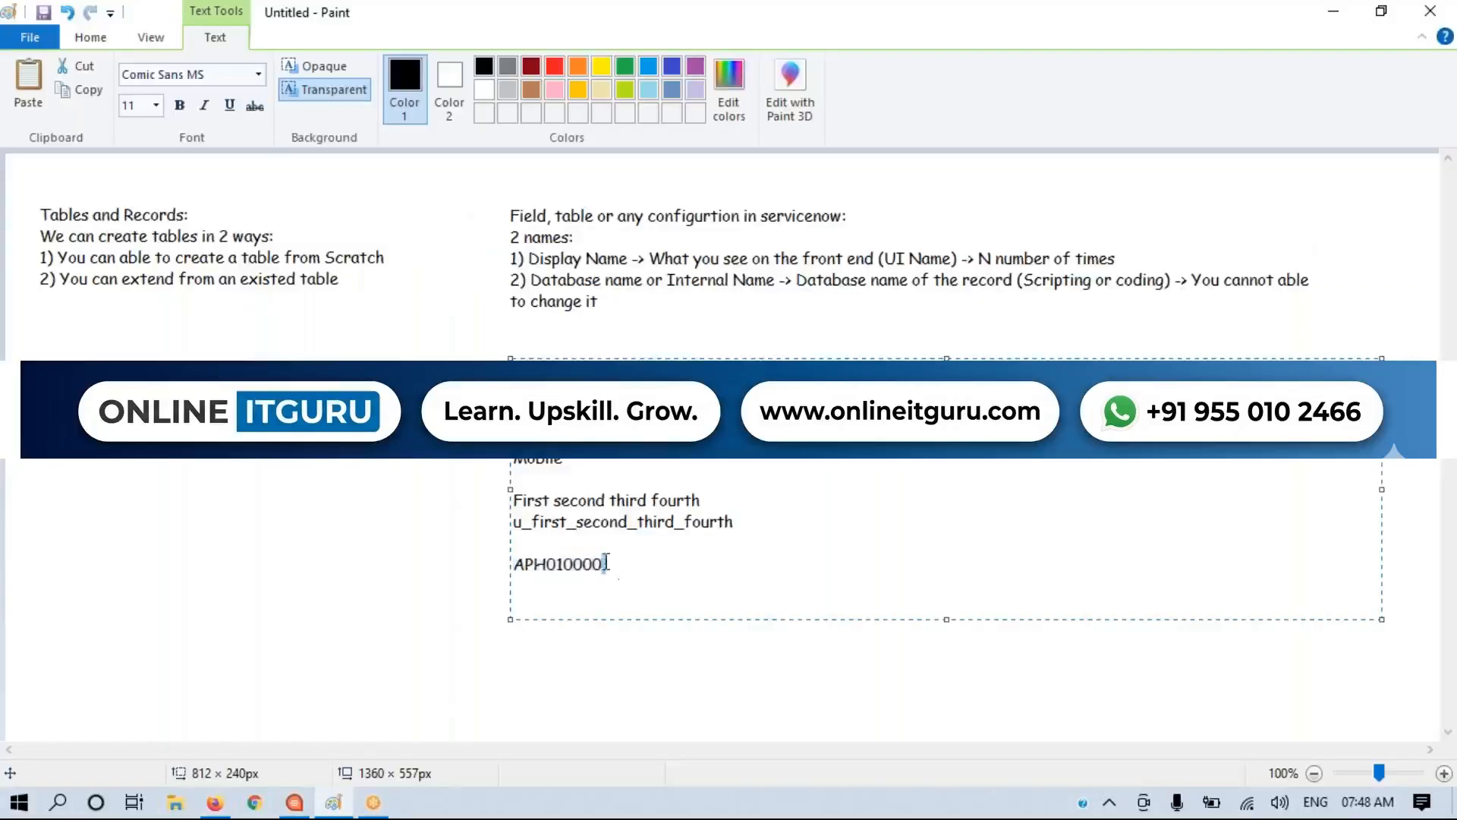
pyautogui.moveTo(605, 563); pyautogui.dragTo(506, 567)
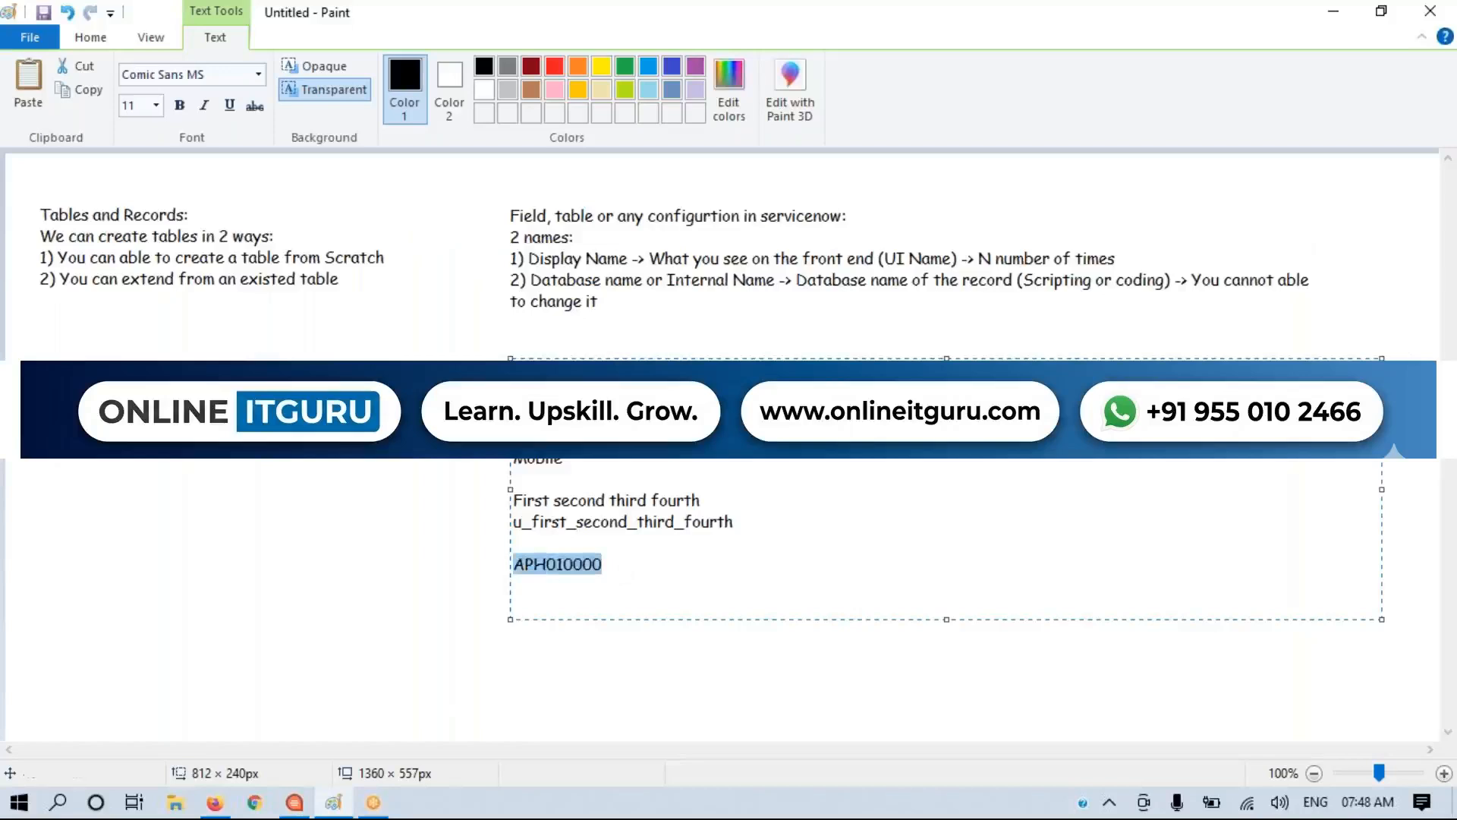
pyautogui.click(605, 549)
pyautogui.click(635, 576)
pyautogui.hotkey('alt', 'Tab')
pyautogui.click(616, 453)
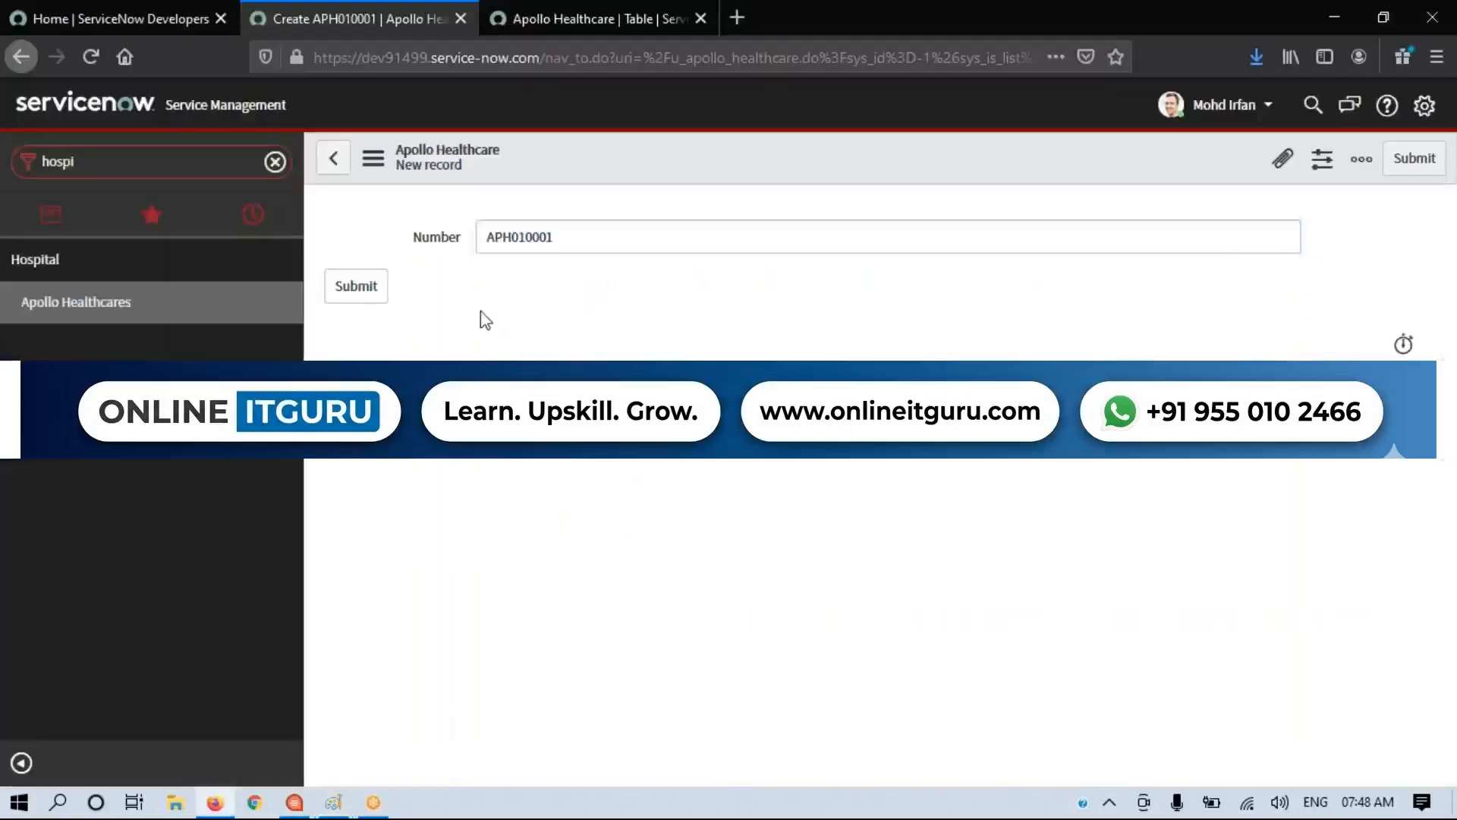
# Step: Point out the Number field as the content of the new Apollo Healthcare record form
pyautogui.moveTo(400, 228); pyautogui.dragTo(588, 247)
pyautogui.click(660, 335)
pyautogui.moveTo(488, 192); pyautogui.dragTo(583, 243)
pyautogui.click(625, 324)
# Step: Return to the Apollo Healthcares list and add the Created, Created by, Tags, Updated and Updated by columns
pyautogui.click(75, 302)
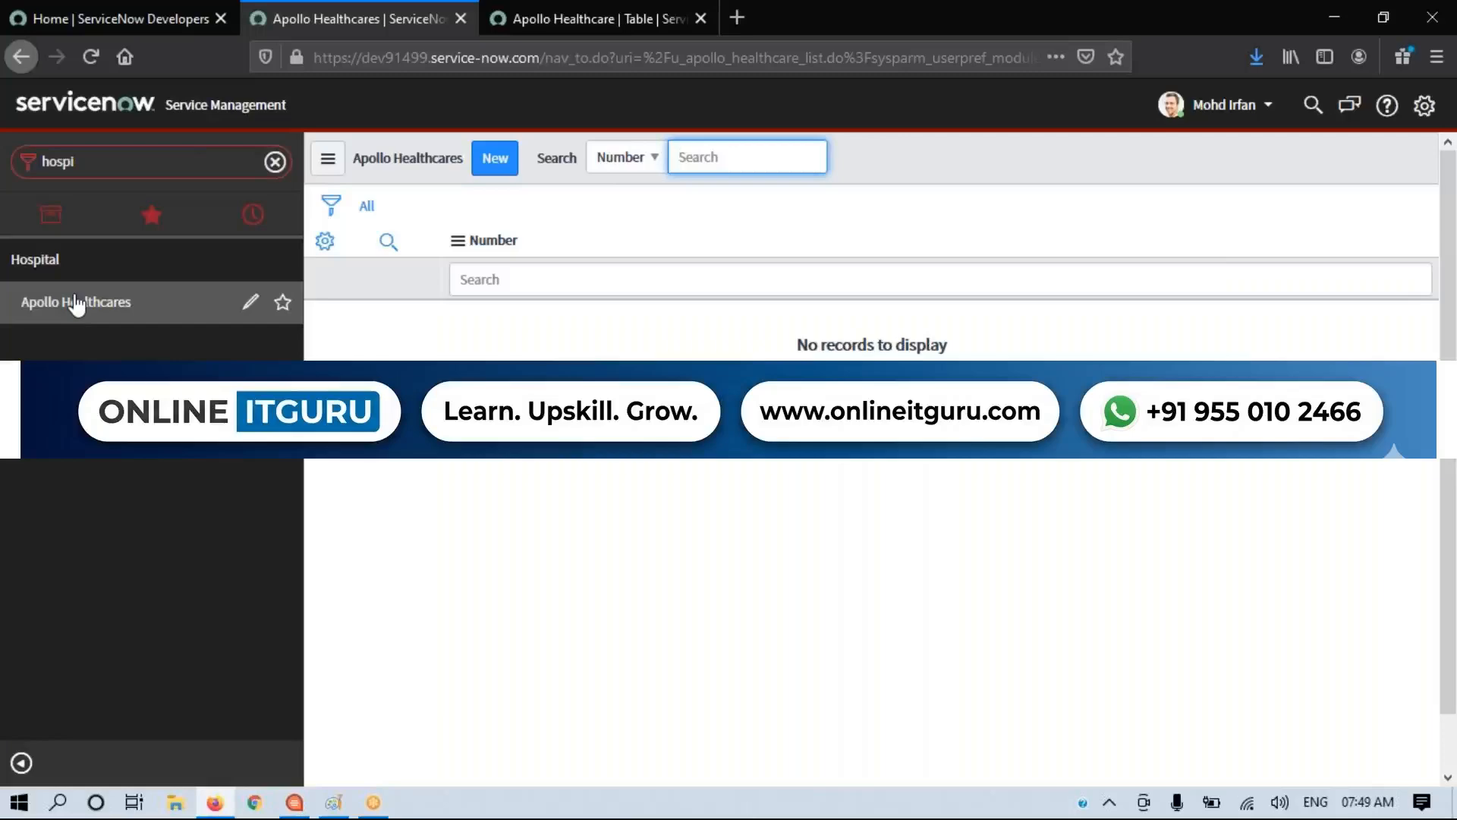
pyautogui.click(675, 472)
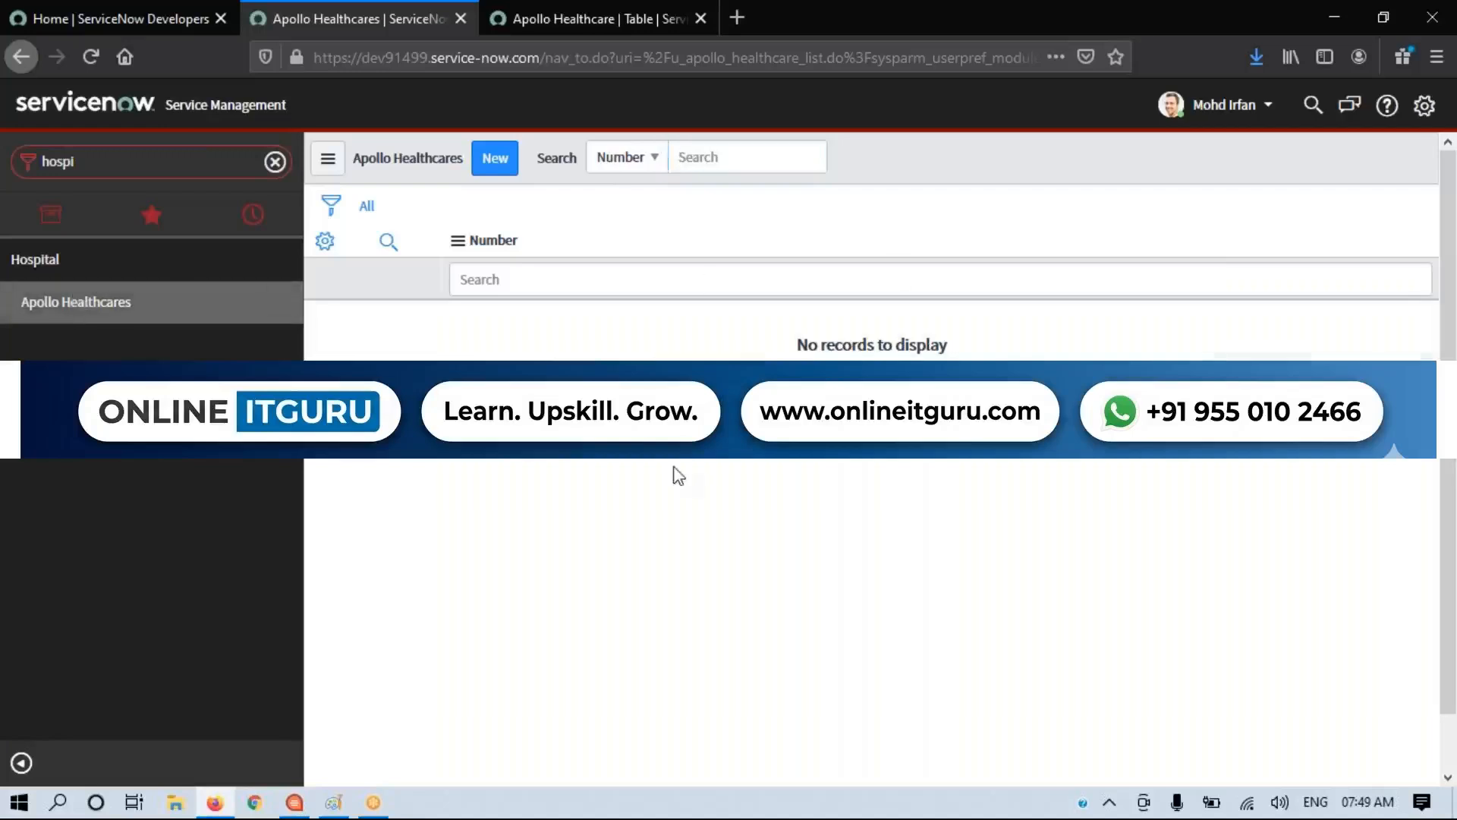
pyautogui.click(325, 241)
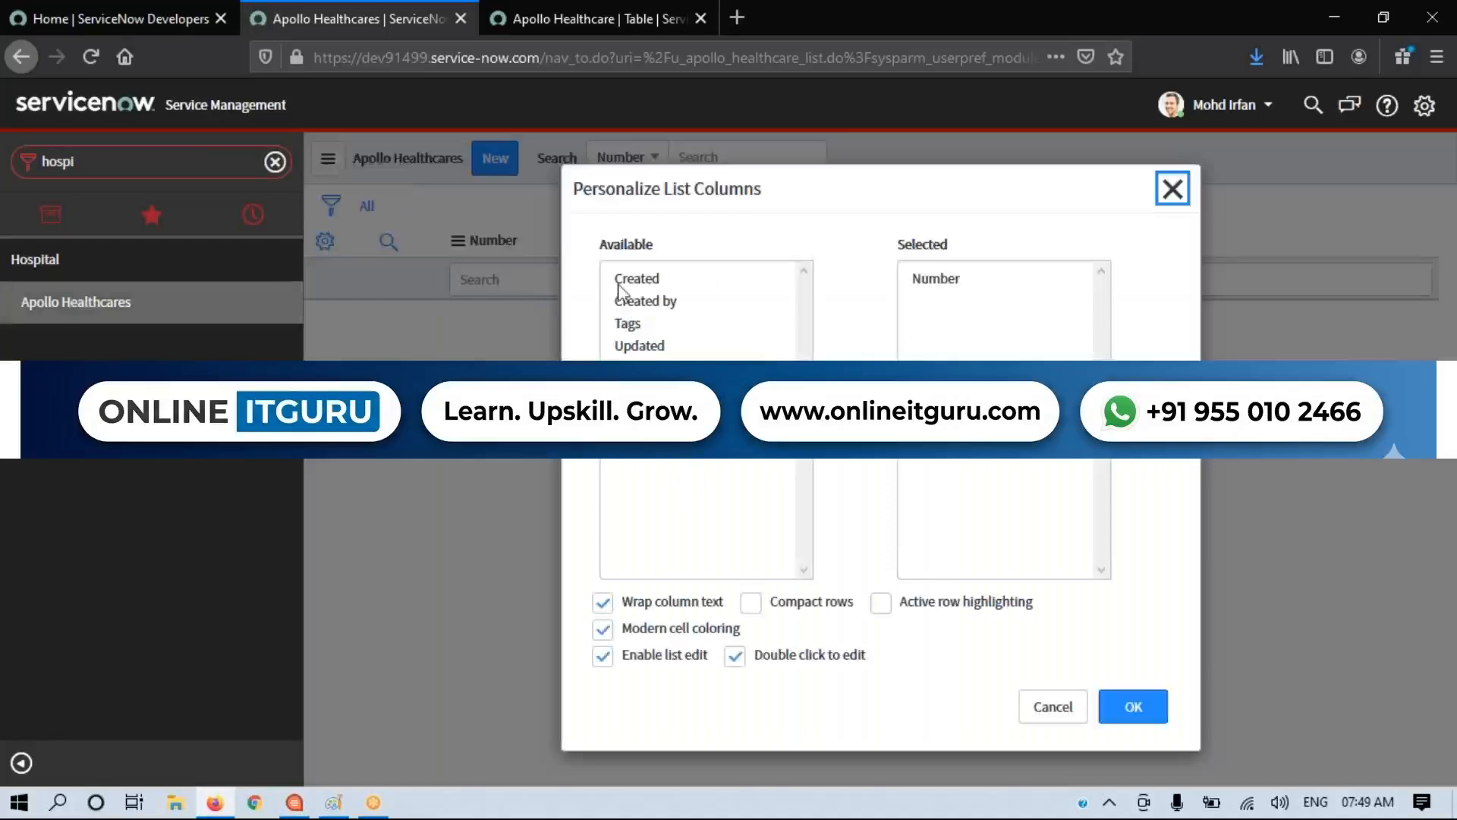
pyautogui.doubleClick(627, 280)
pyautogui.doubleClick(627, 279)
pyautogui.doubleClick(627, 279)
pyautogui.doubleClick(627, 279)
pyautogui.doubleClick(627, 279)
pyautogui.click(1134, 712)
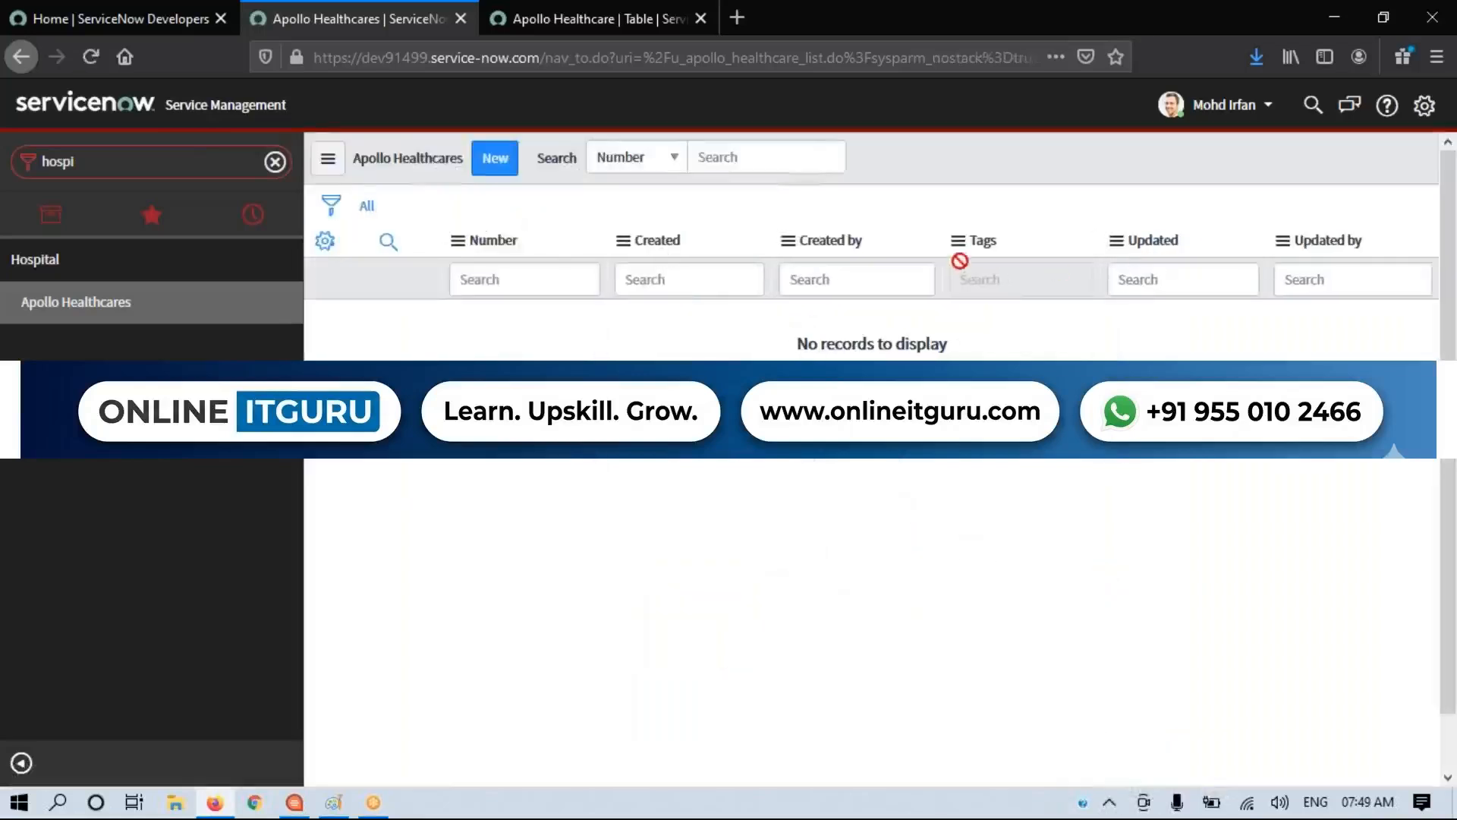
# Step: Review the column headers of the Apollo Healthcares list
pyautogui.click(775, 162)
pyautogui.moveTo(999, 162); pyautogui.dragTo(1357, 343)
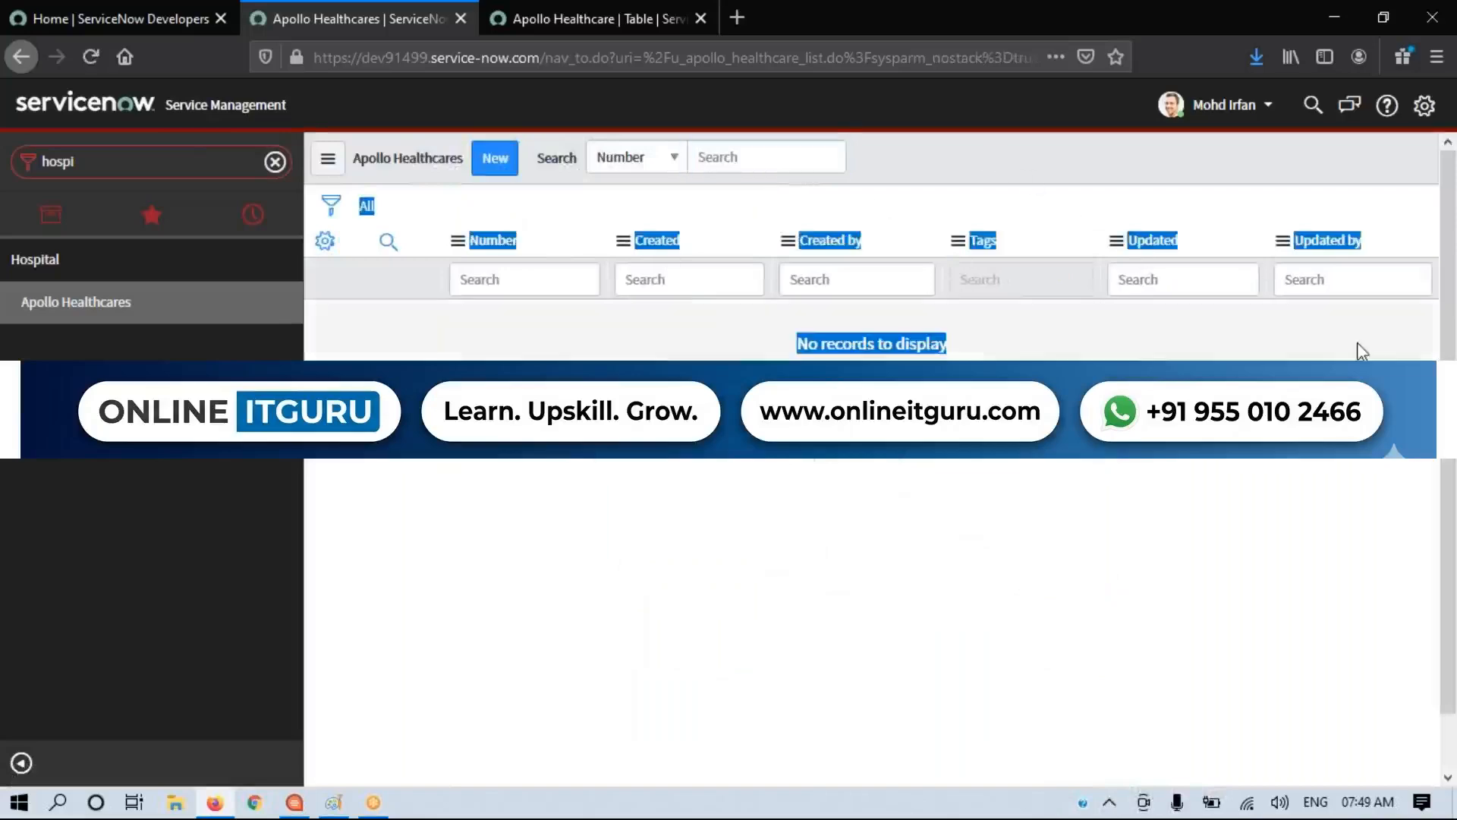
pyautogui.moveTo(962, 181); pyautogui.dragTo(1384, 299)
pyautogui.click(1022, 484)
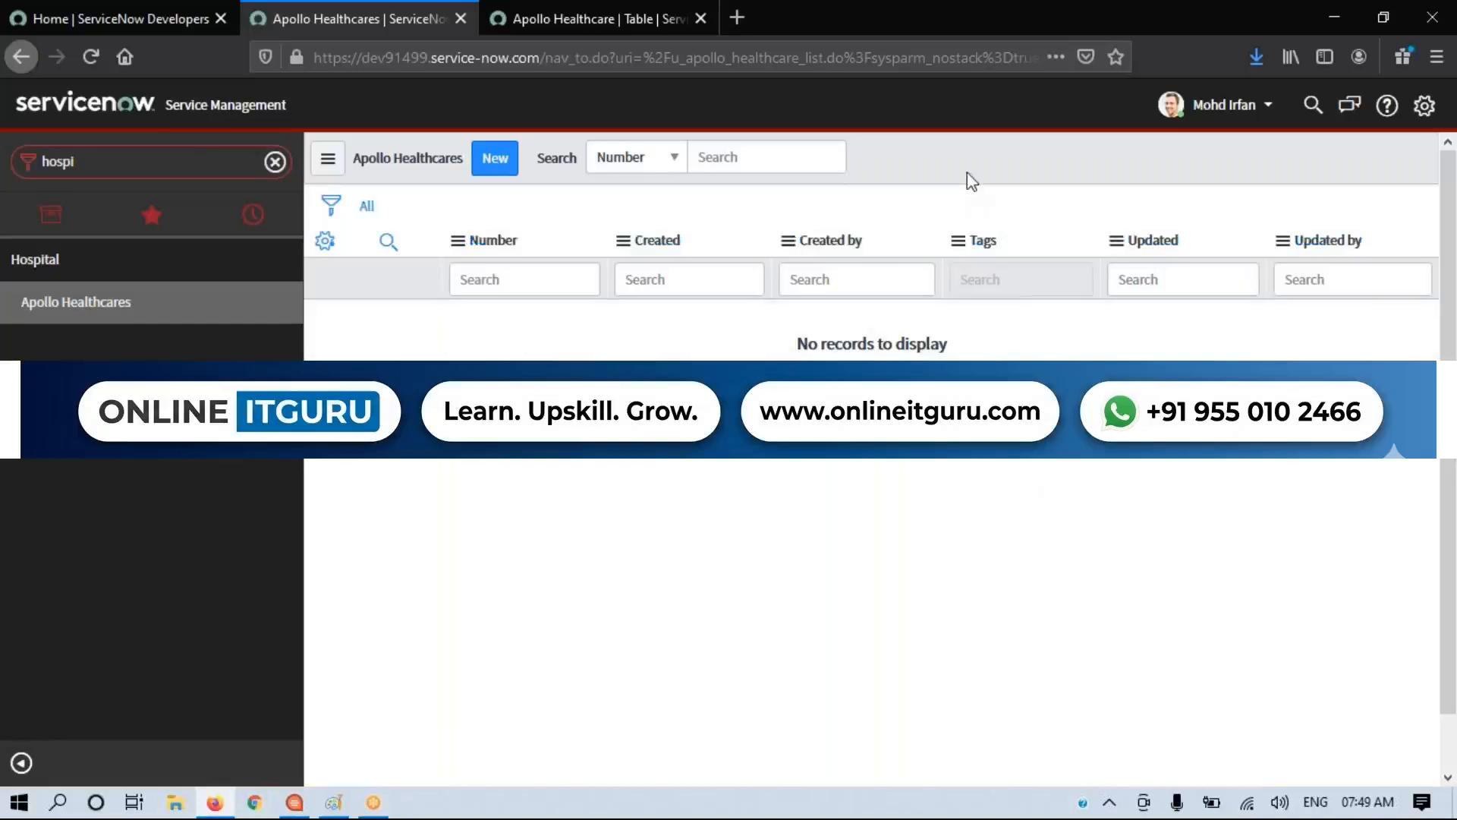
# Step: Switch to Paint, draw a rounded rectangle around the note on creating a table from Scratch, and return to ServiceNow
pyautogui.click(334, 802)
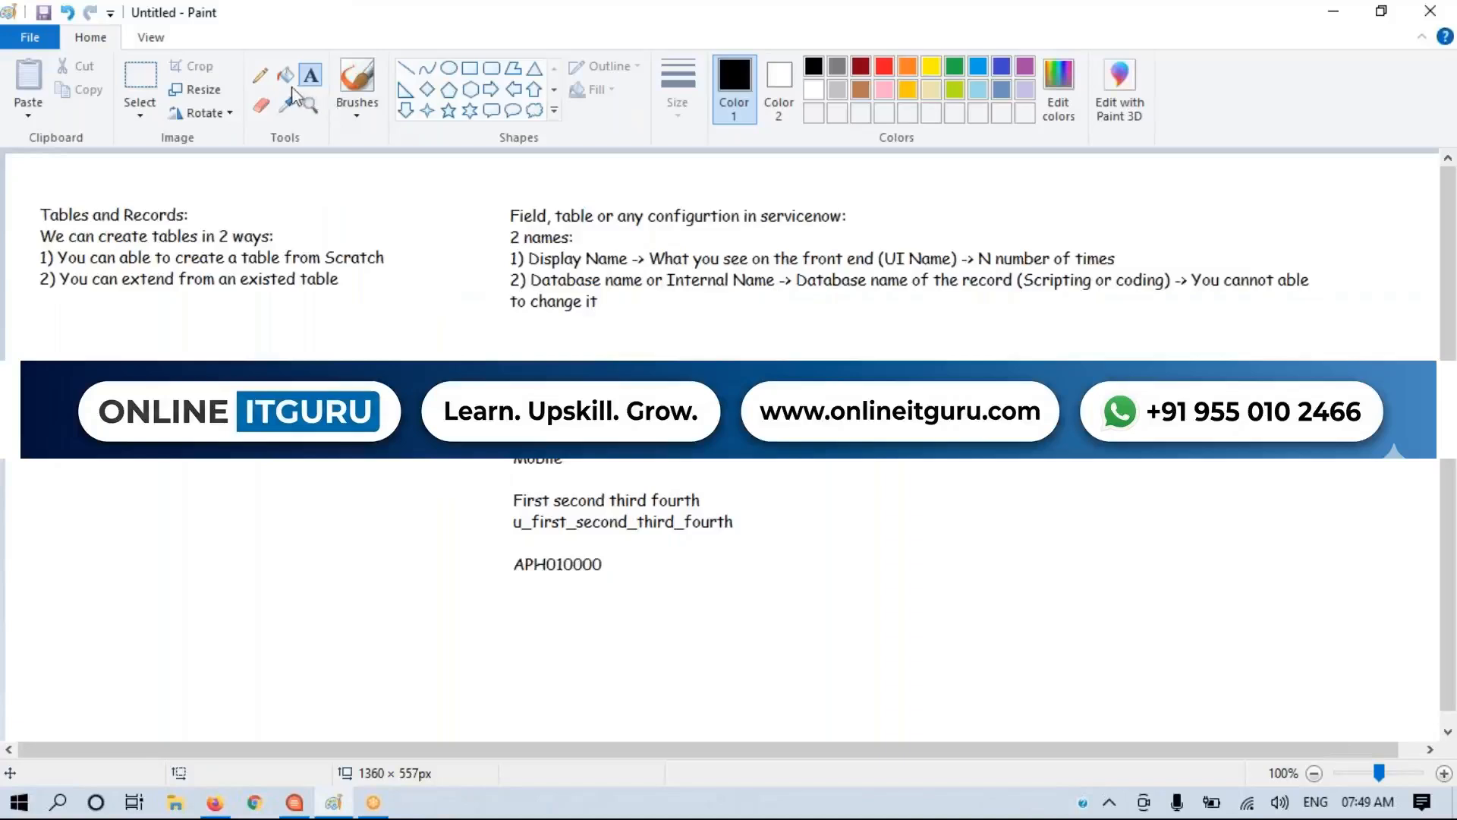
pyautogui.click(492, 67)
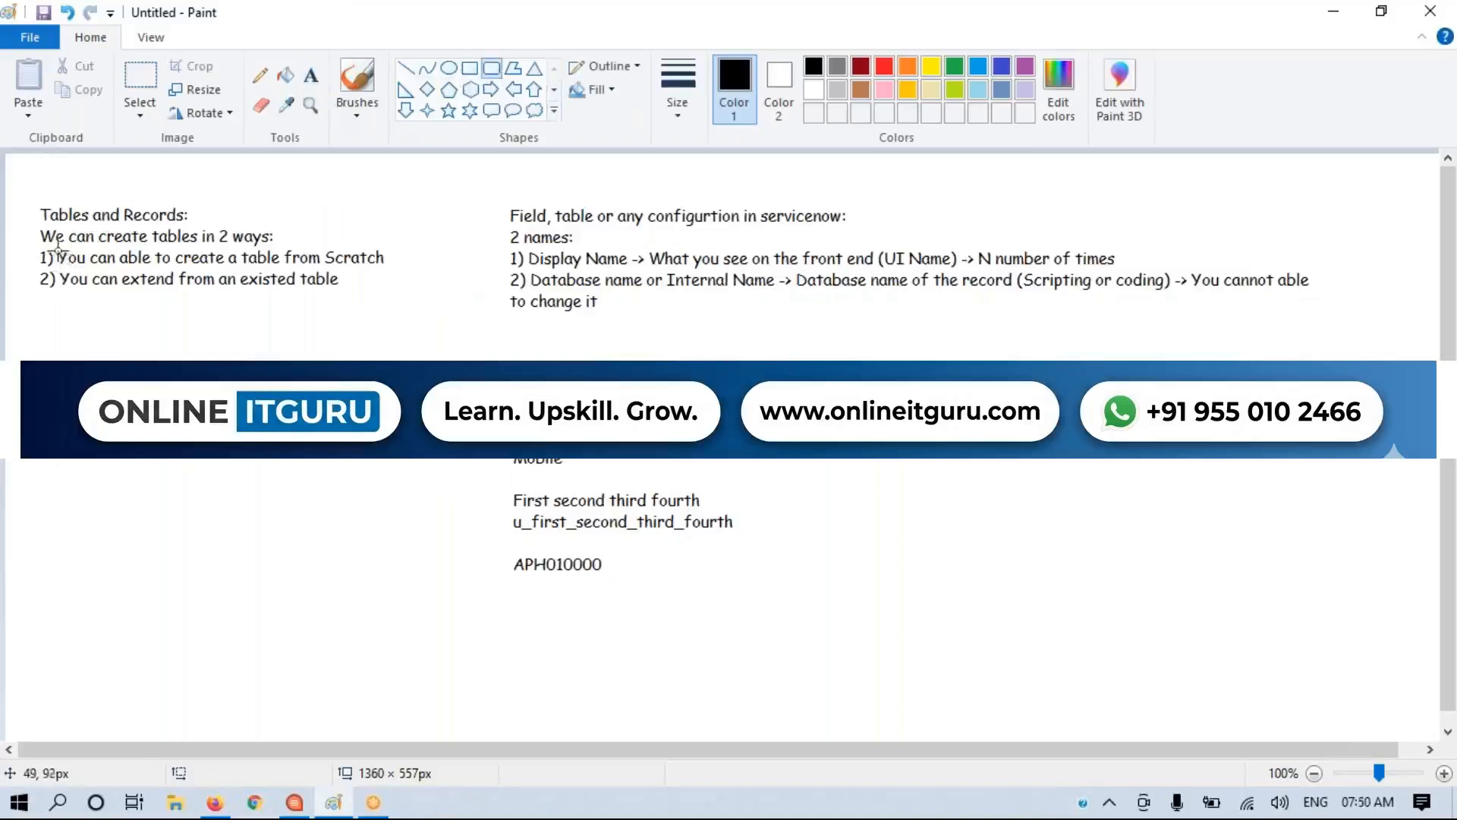
pyautogui.moveTo(28, 241); pyautogui.dragTo(422, 267)
pyautogui.hotkey('alt', 'Tab')
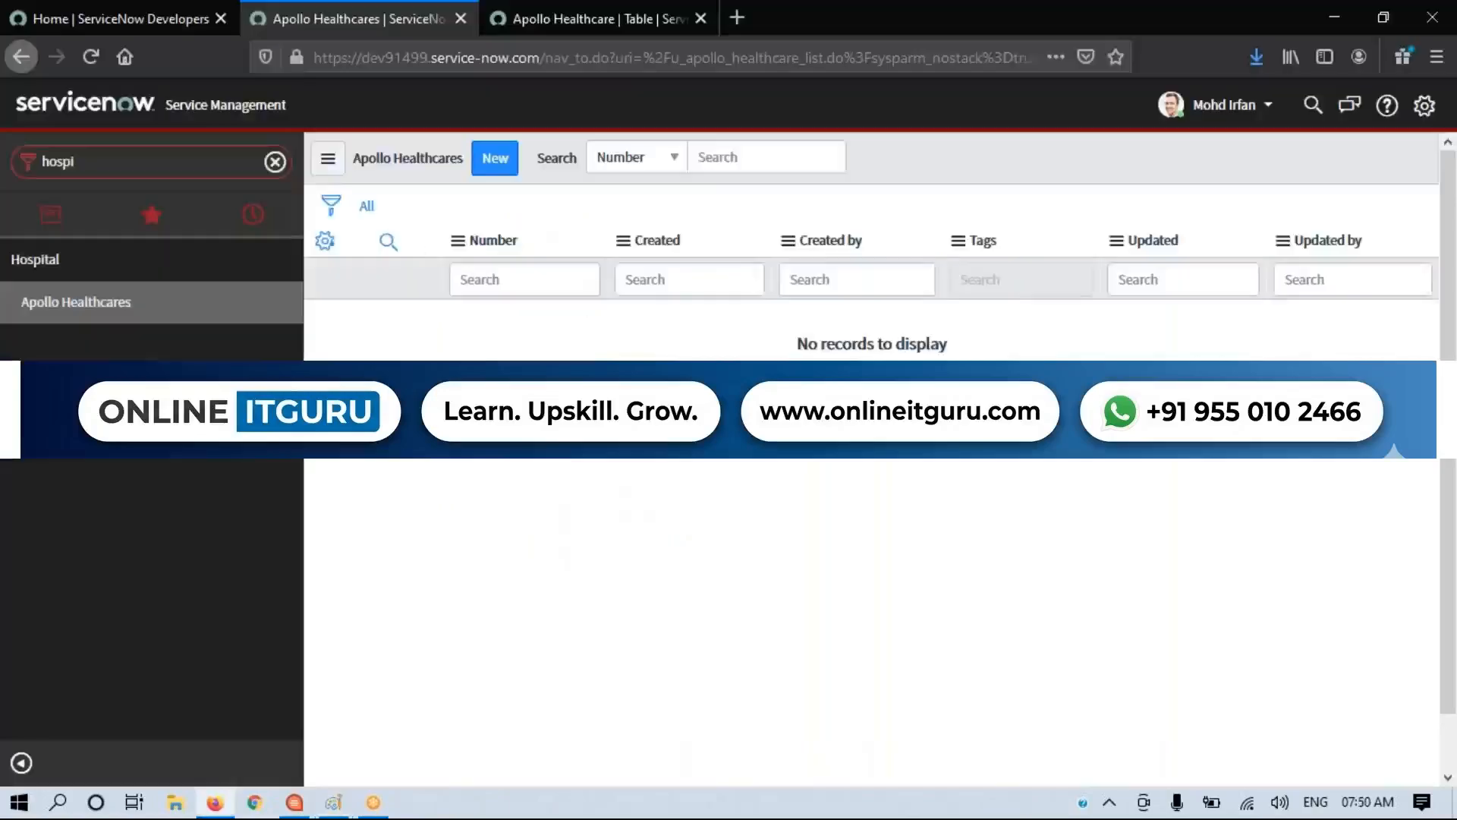